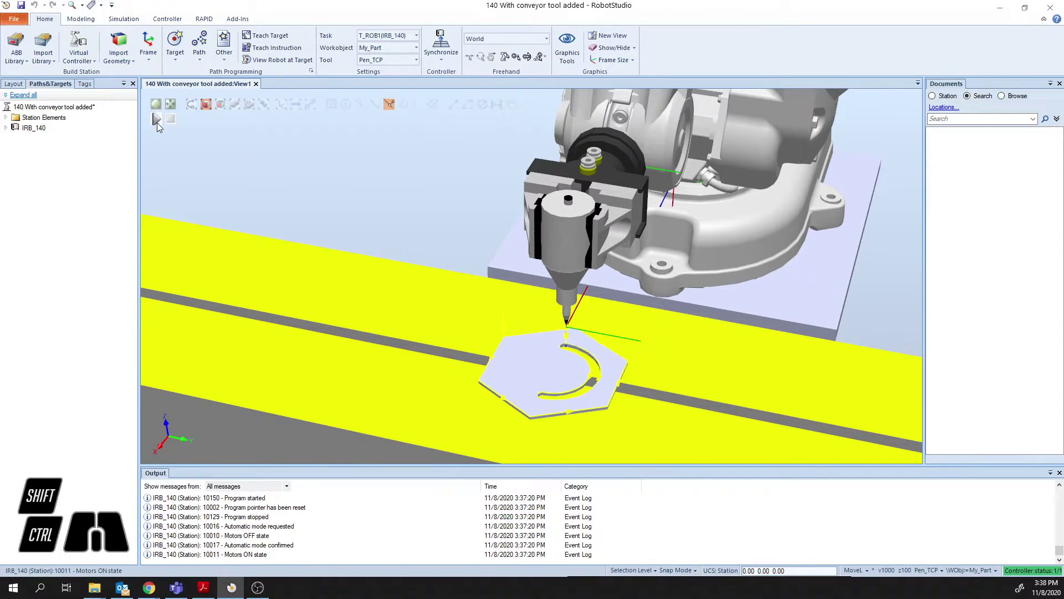
Play the simulation of the open conveyor station.
left_click(157, 122)
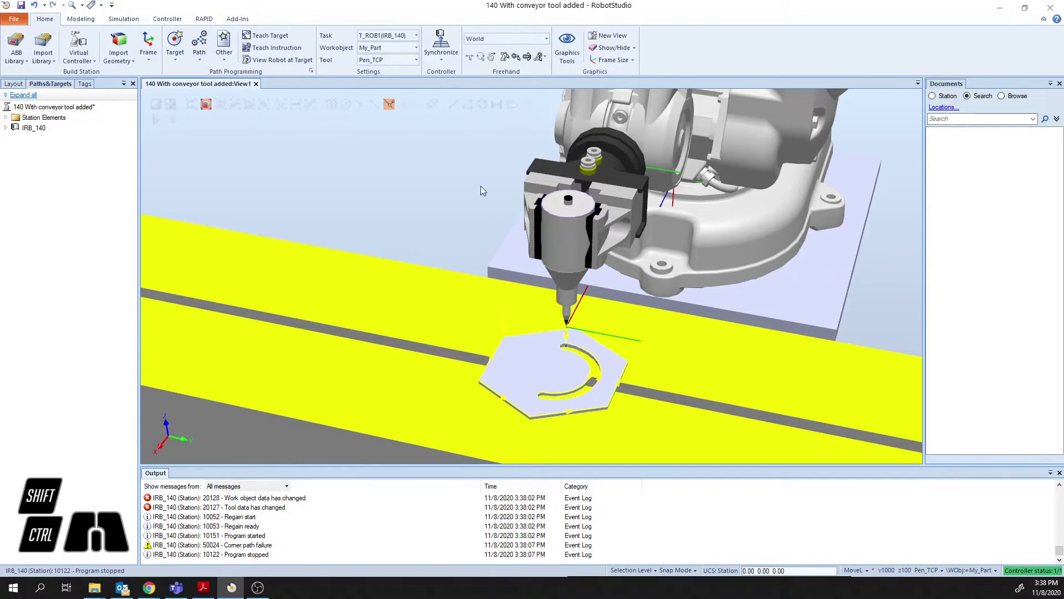
Create a new empty station and discard the unsaved changes in the current one.
left_click(18, 20)
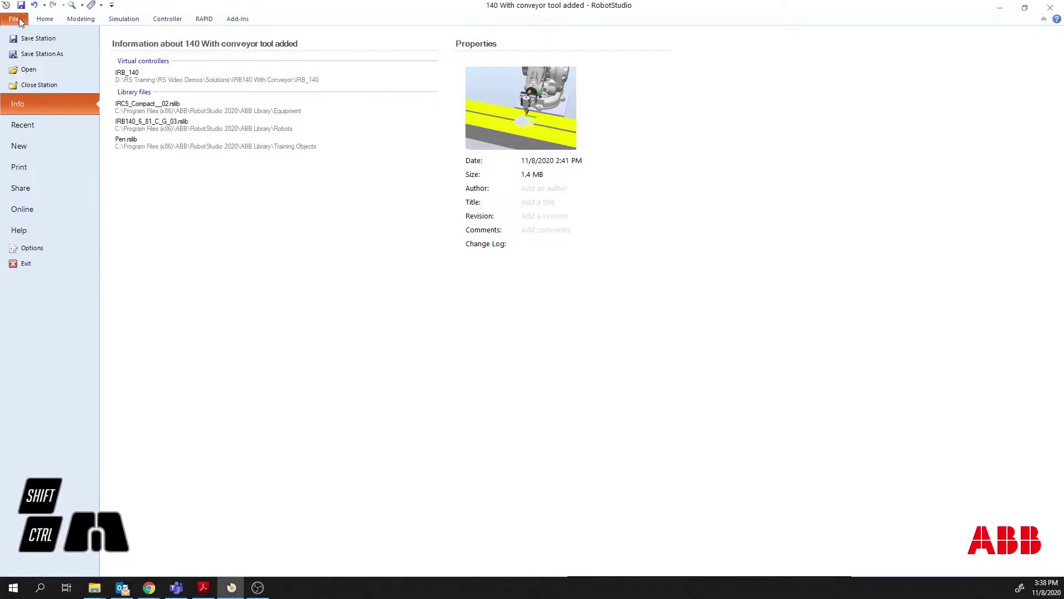
left_click(48, 148)
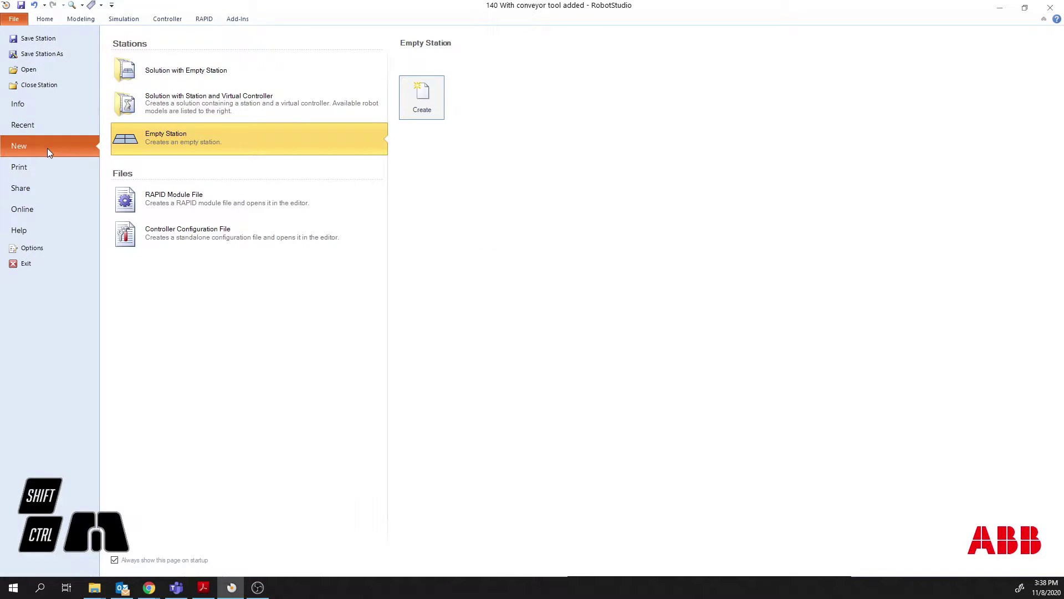
double_click(129, 141)
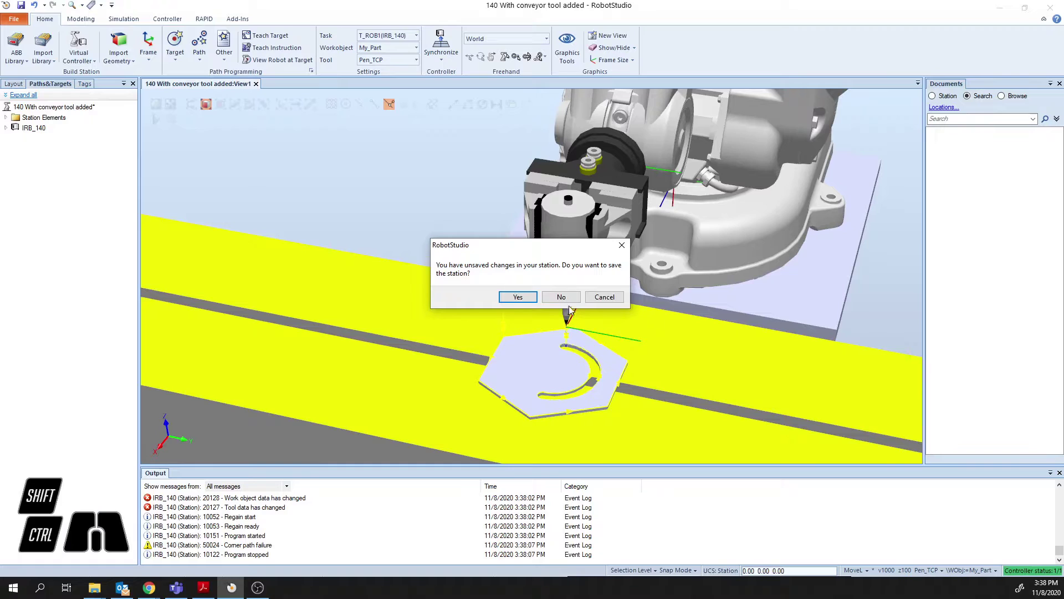
left_click(566, 301)
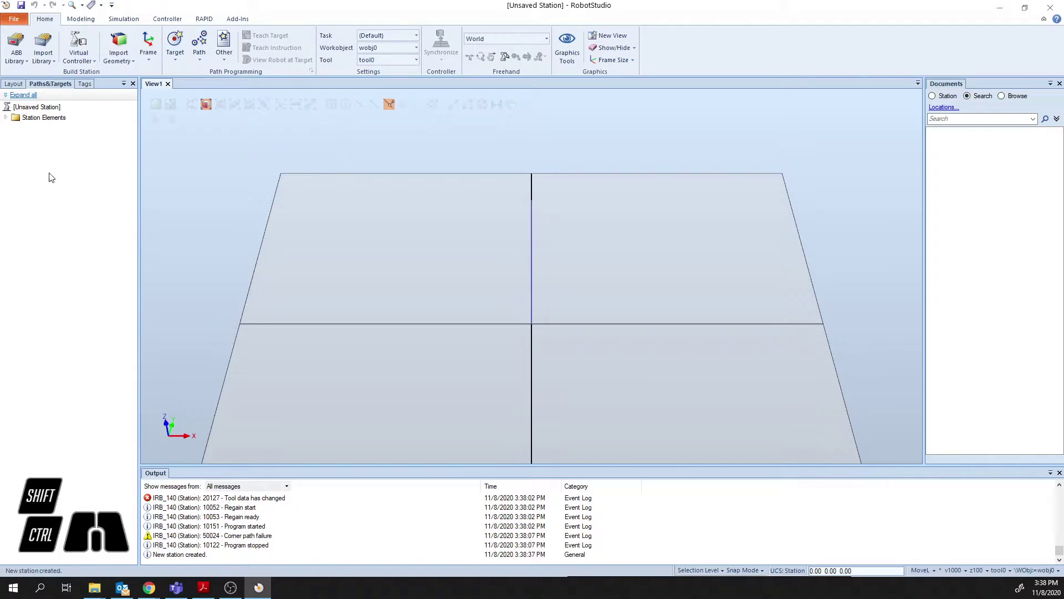
Import the ABB Robot Side of tool changer part from the Student Geometry collection and clear the selection.
left_click(120, 61)
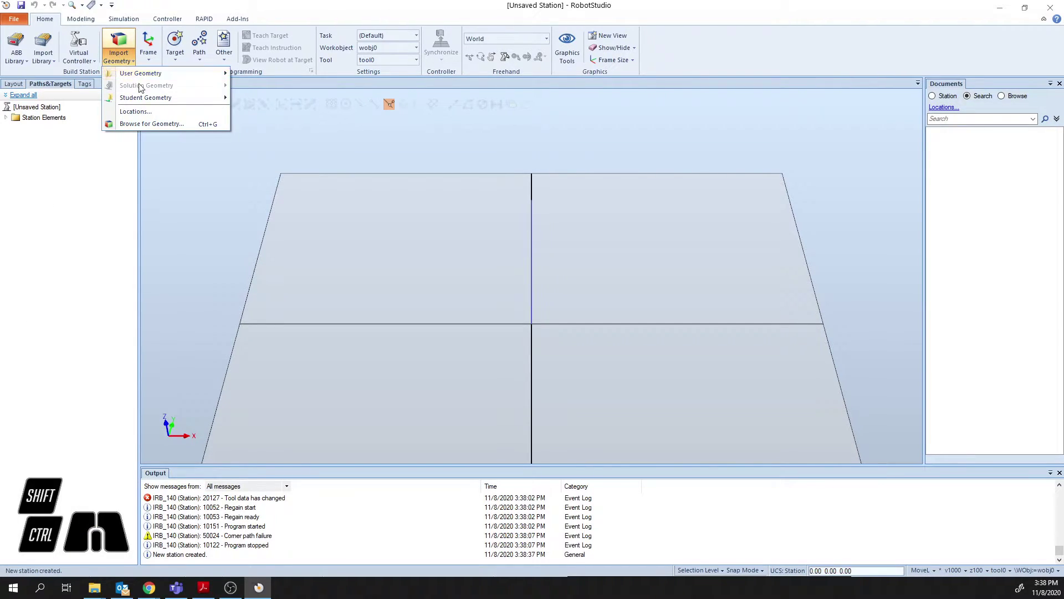
mouse_move(153, 99)
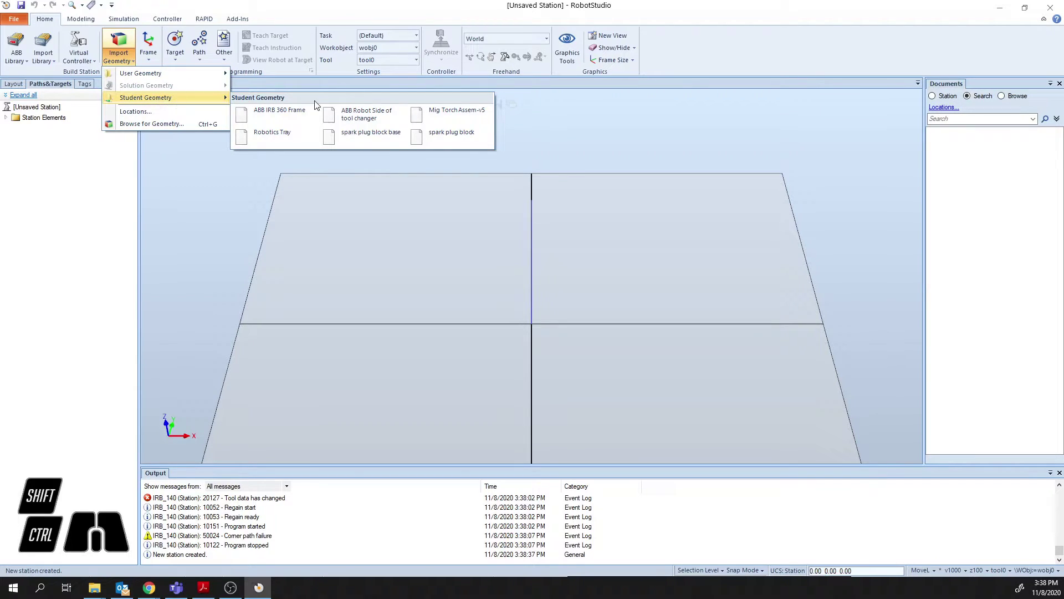
left_click(361, 117)
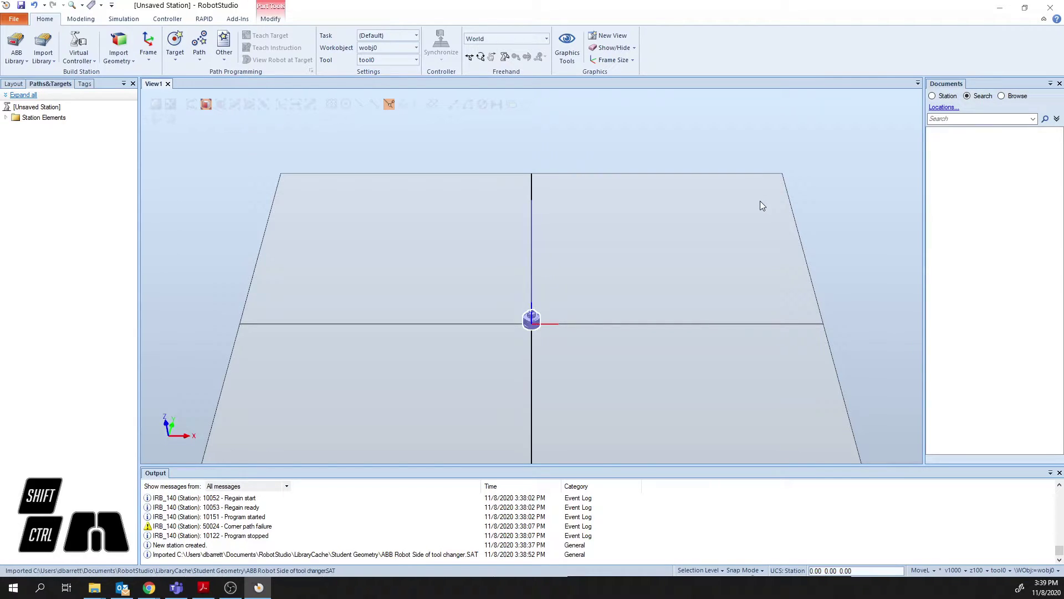
left_click(619, 172)
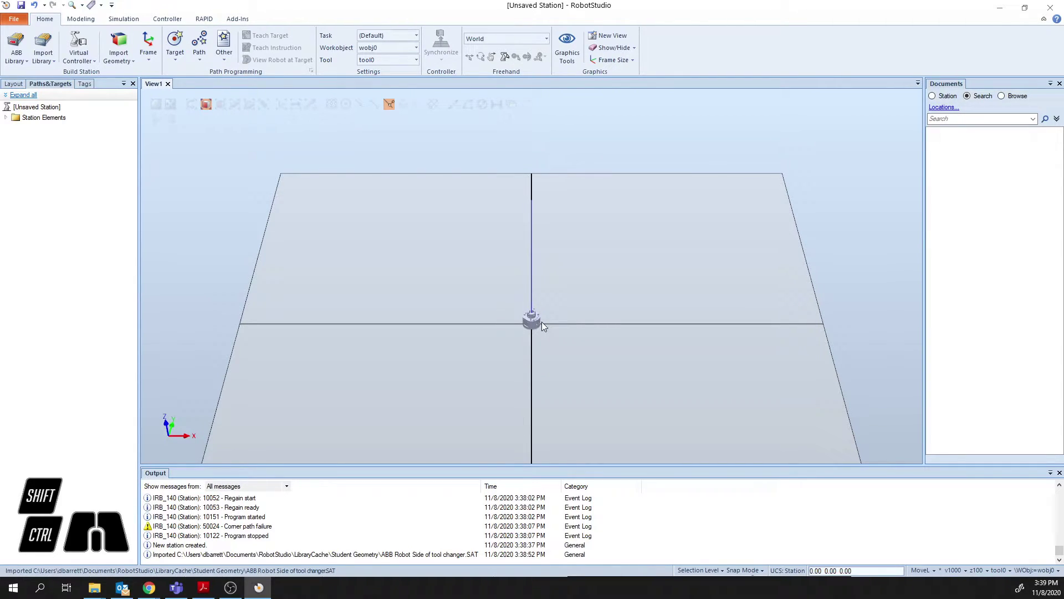
Examine the imported tool changer from underneath and above, and check its component bodies in the station layout.
scroll(529, 333, "up", 6)
scroll(532, 284, "up", 2)
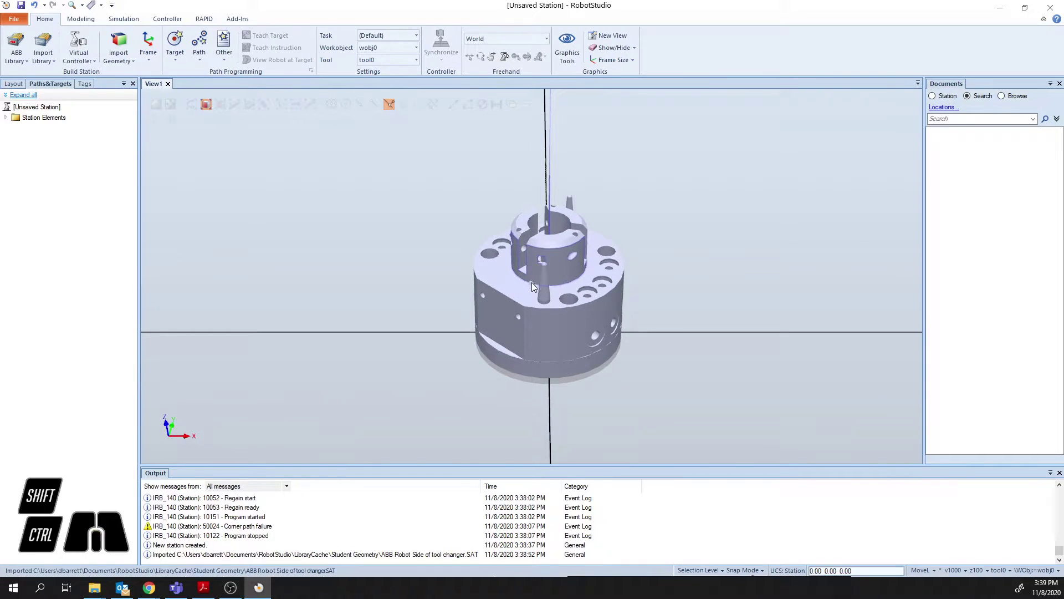
mouse_move(468, 273)
left_mouse_down("ctrl+shift")
mouse_move(457, 258)
mouse_move(479, 259)
left_mouse_up("ctrl+shift")
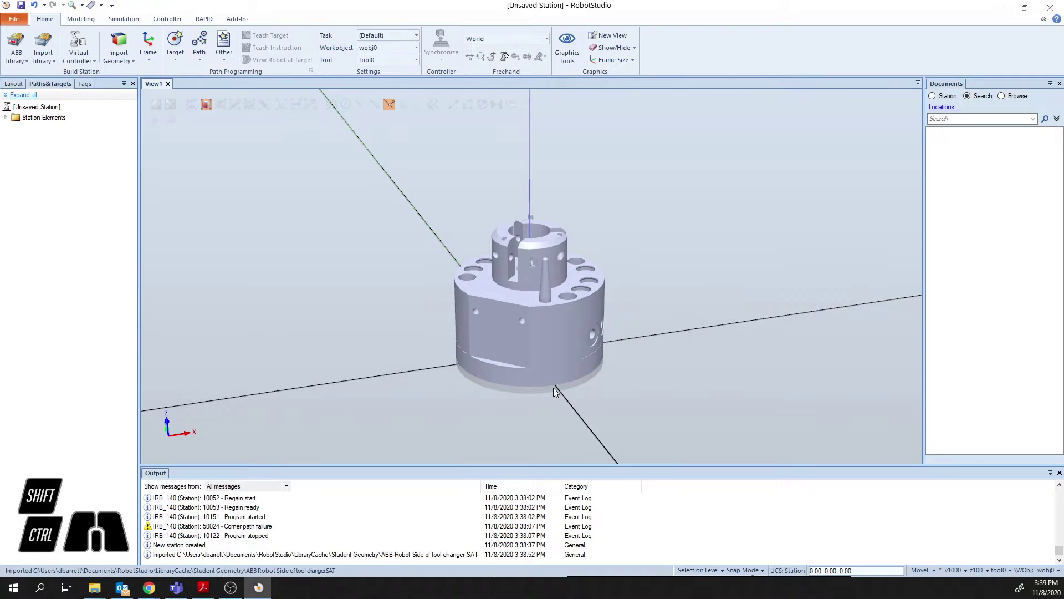
left_click_drag(550, 392, 550, 327, "ctrl+shift")
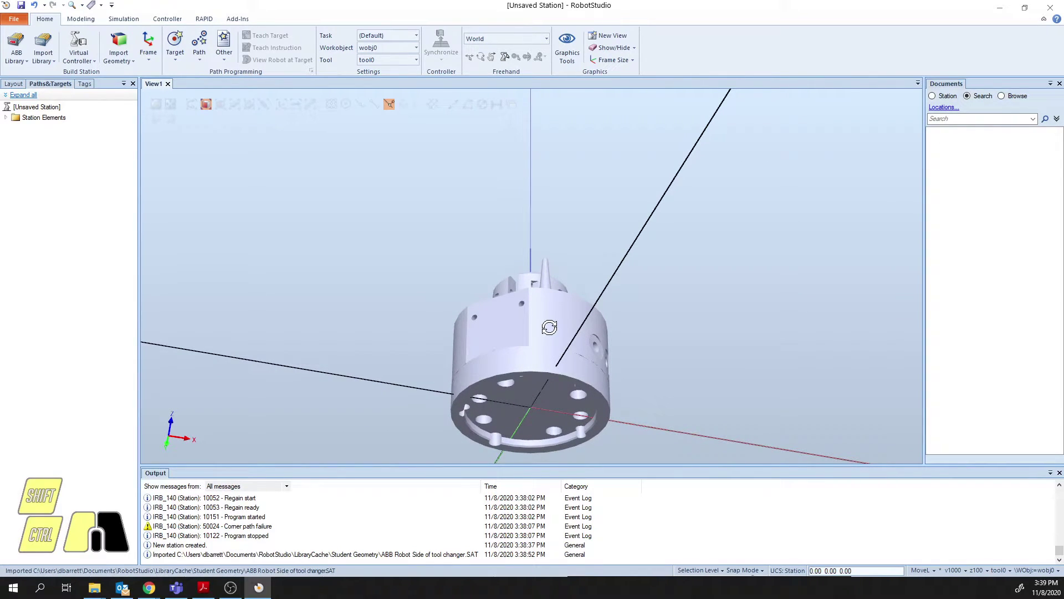
left_click(549, 327)
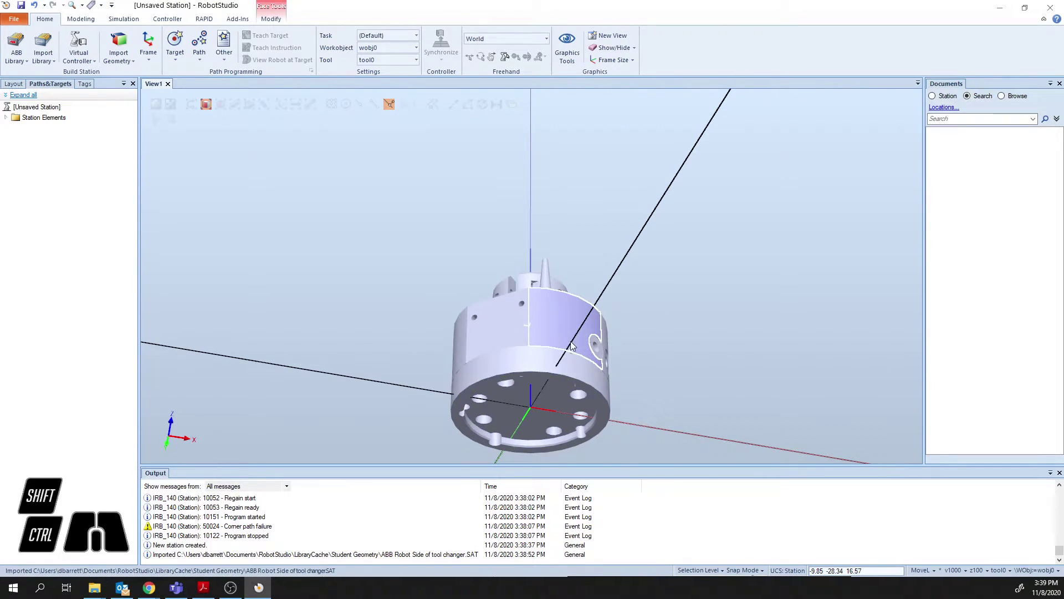
left_click_drag(594, 254, 450, 342, "ctrl+shift")
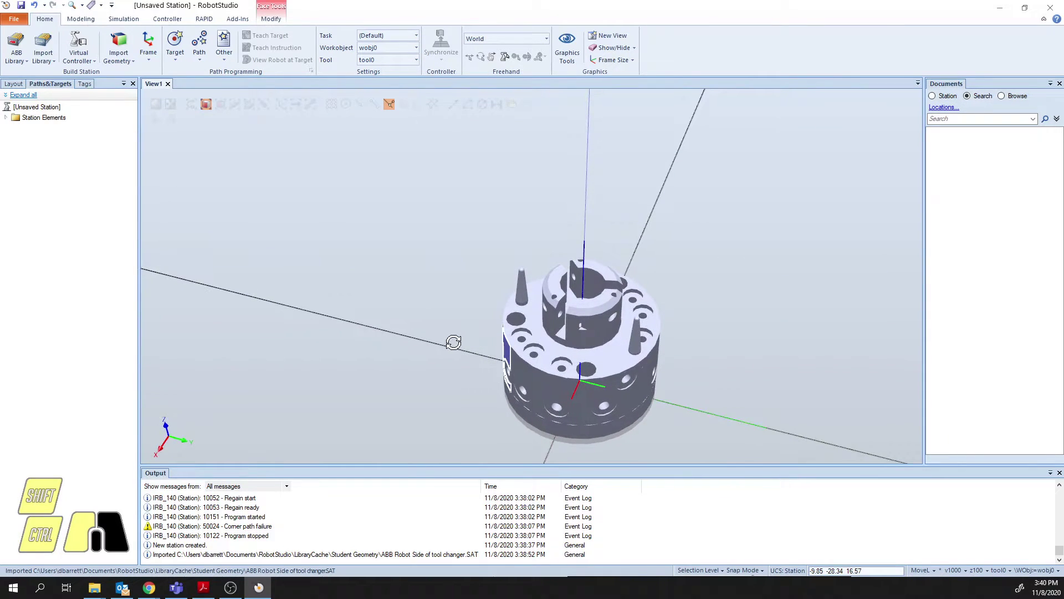
left_click(455, 311)
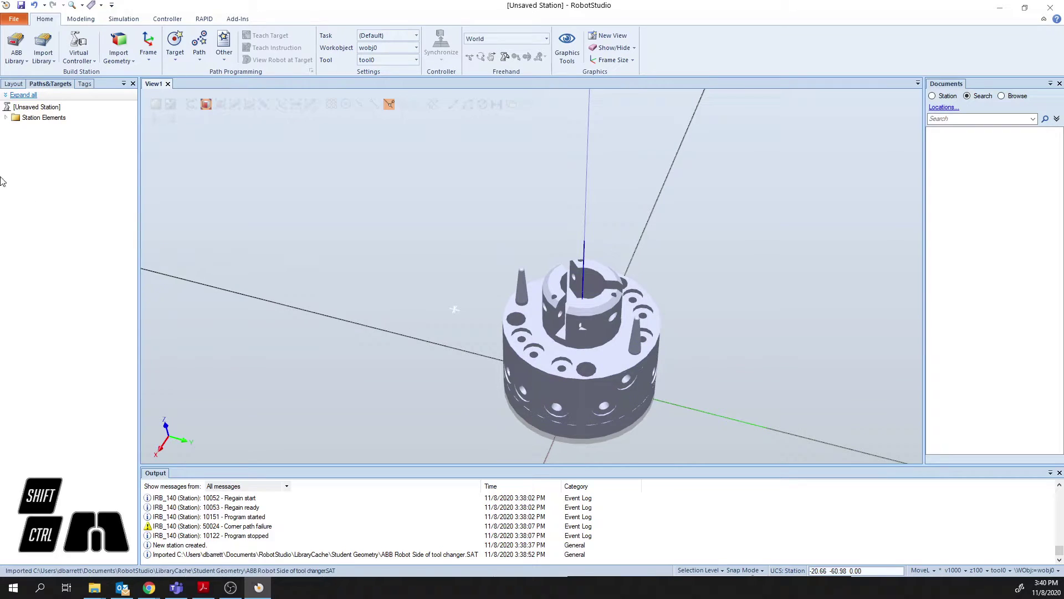
left_click(14, 84)
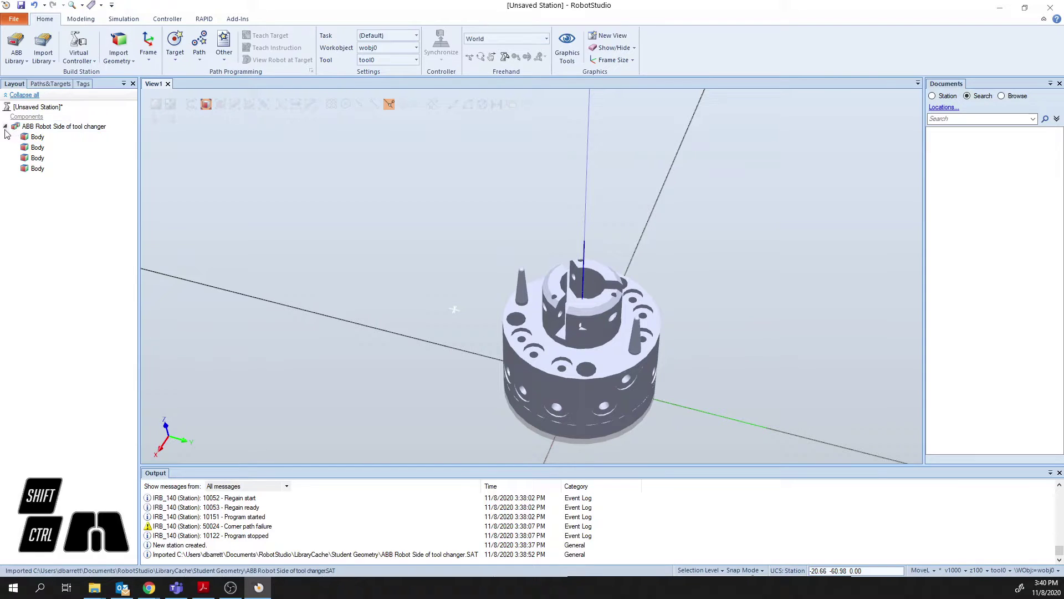
left_click(47, 127)
left_click(86, 200)
Start creating a tool and name it My_ToolChanger.
left_click(81, 18)
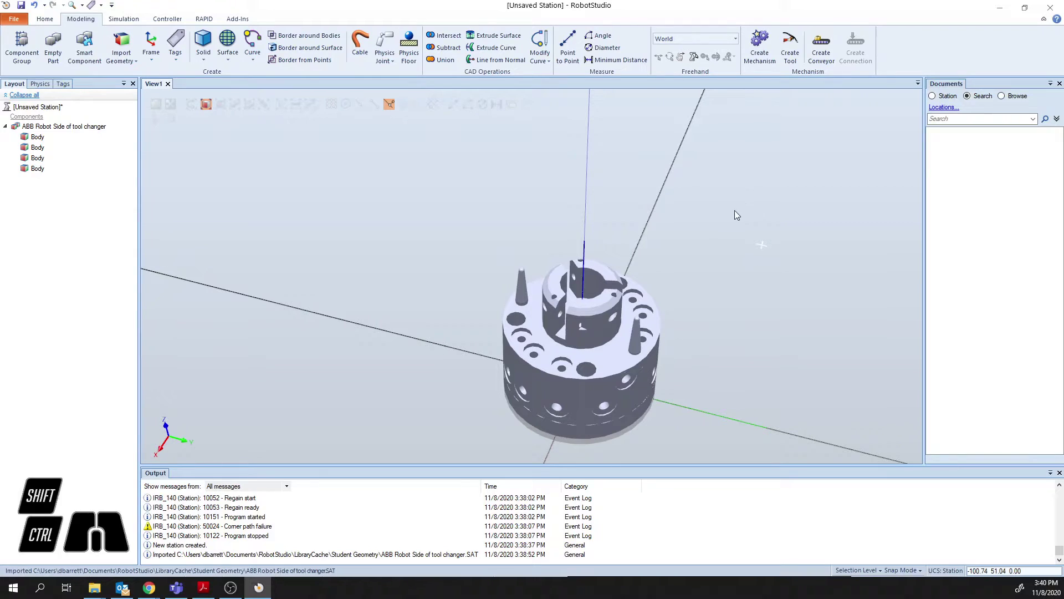
left_click(791, 51)
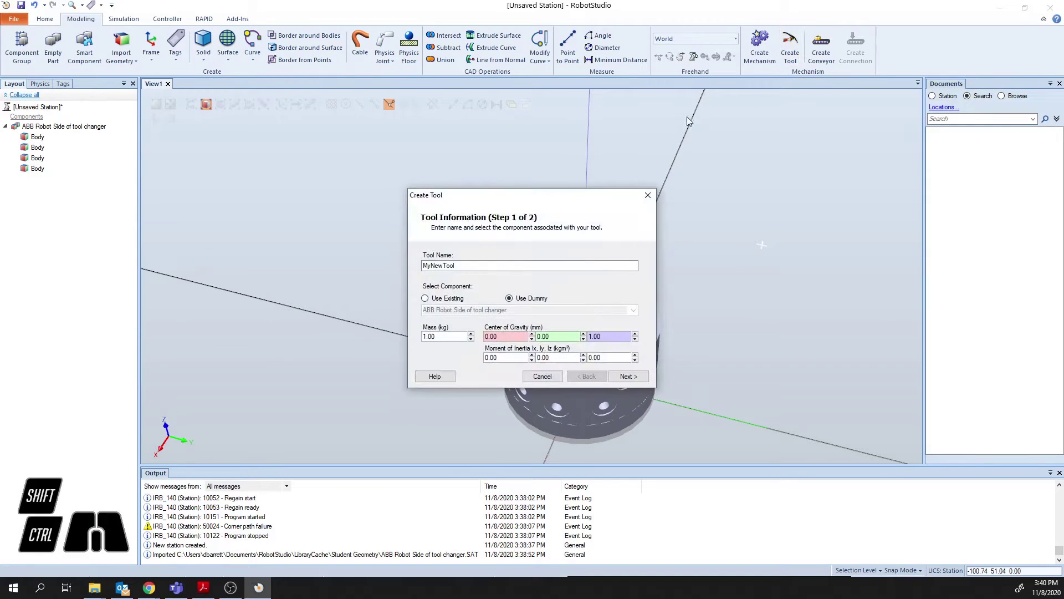
left_click_drag(526, 205, 821, 145)
left_click_drag(752, 206, 725, 207)
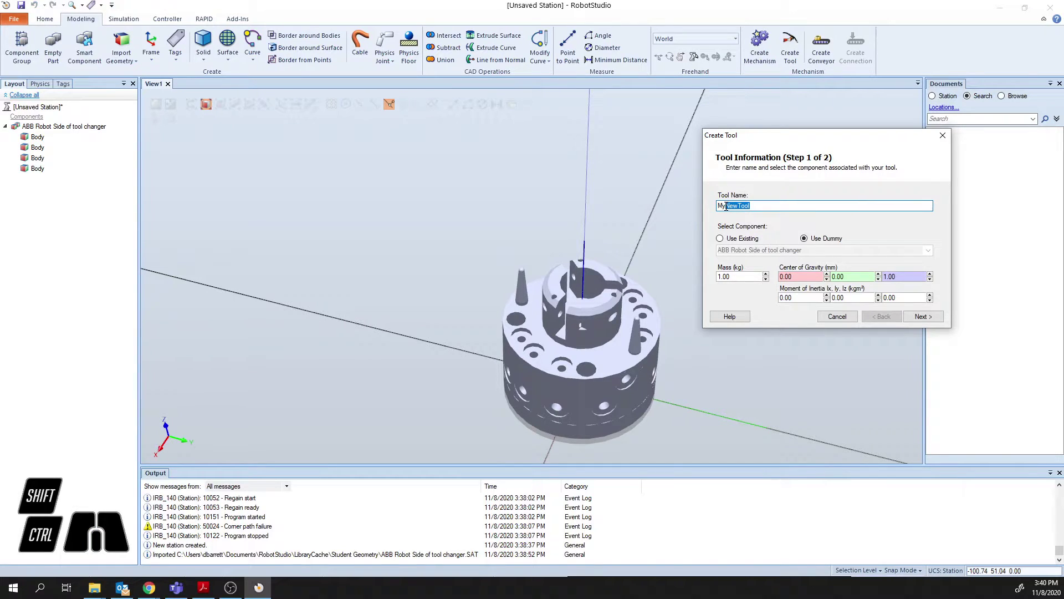
type("_ToolCha")
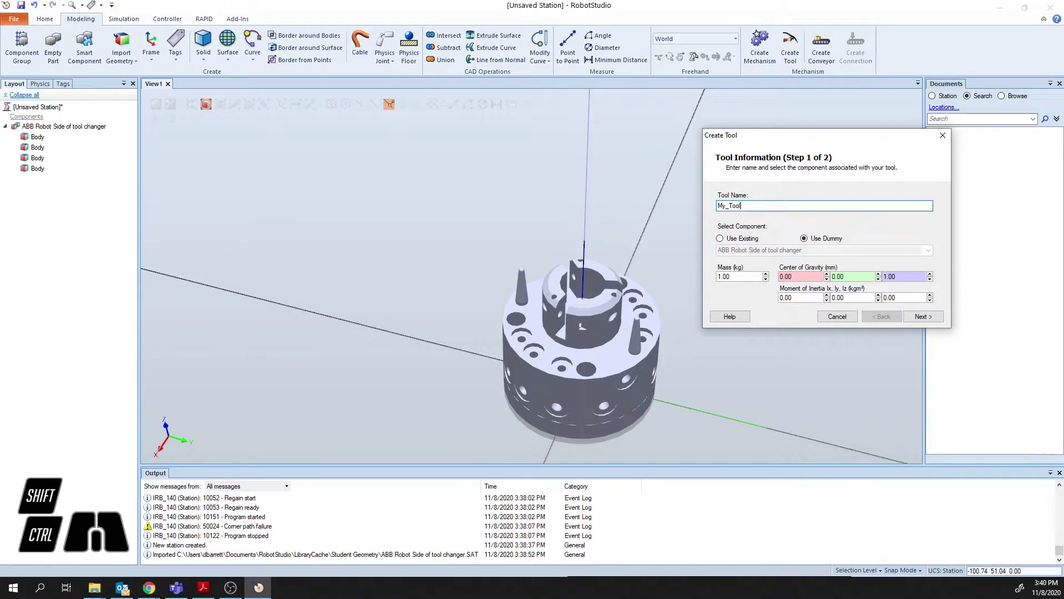
type("nger")
Base the tool on the existing component ABB Robot Side of tool changer and set its mass to 0.4 kg.
left_click(719, 239)
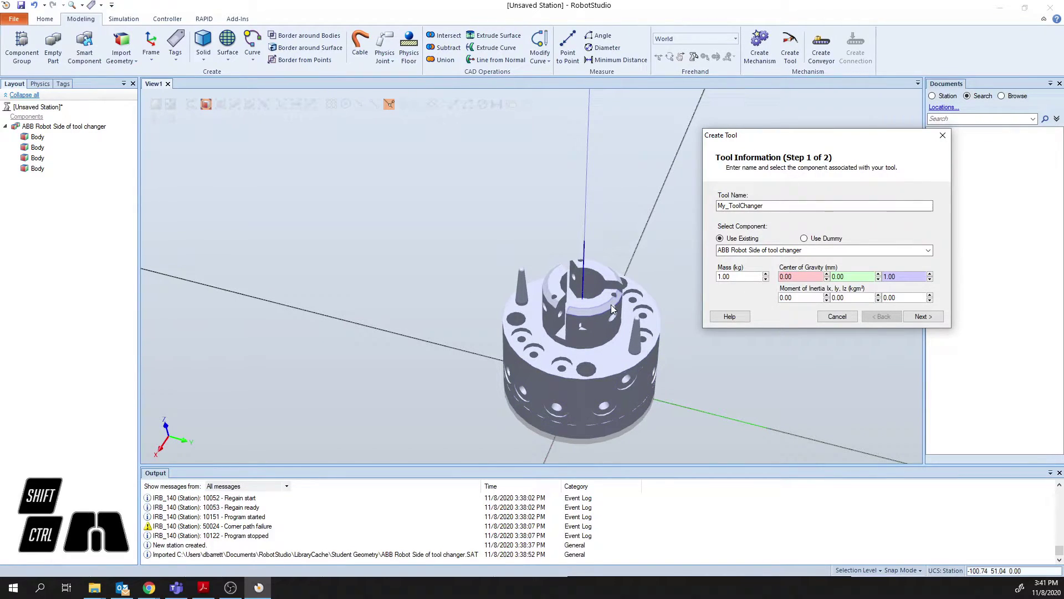
left_click(857, 252)
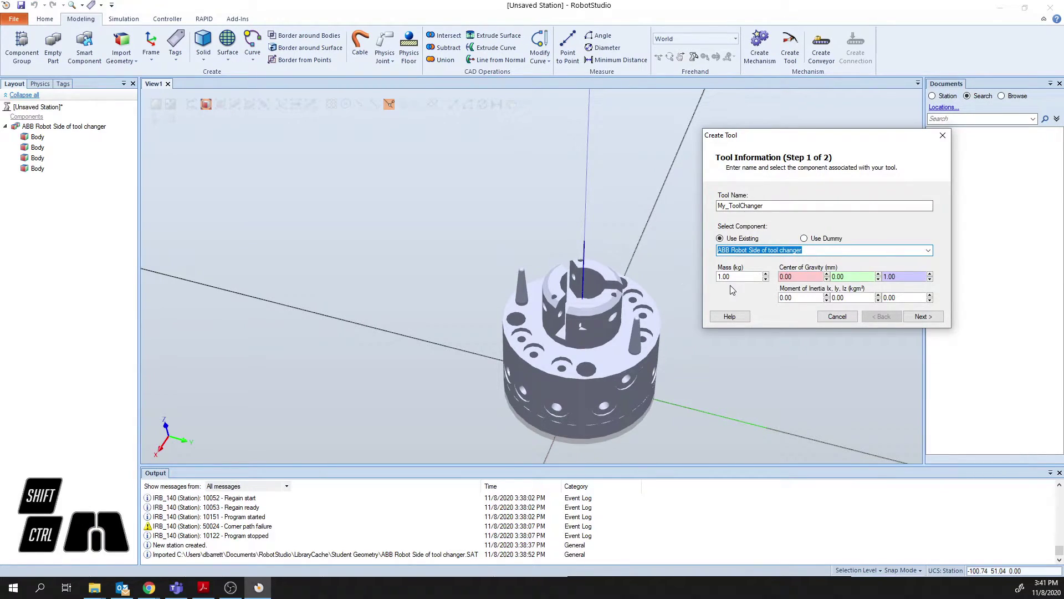
left_click(740, 275)
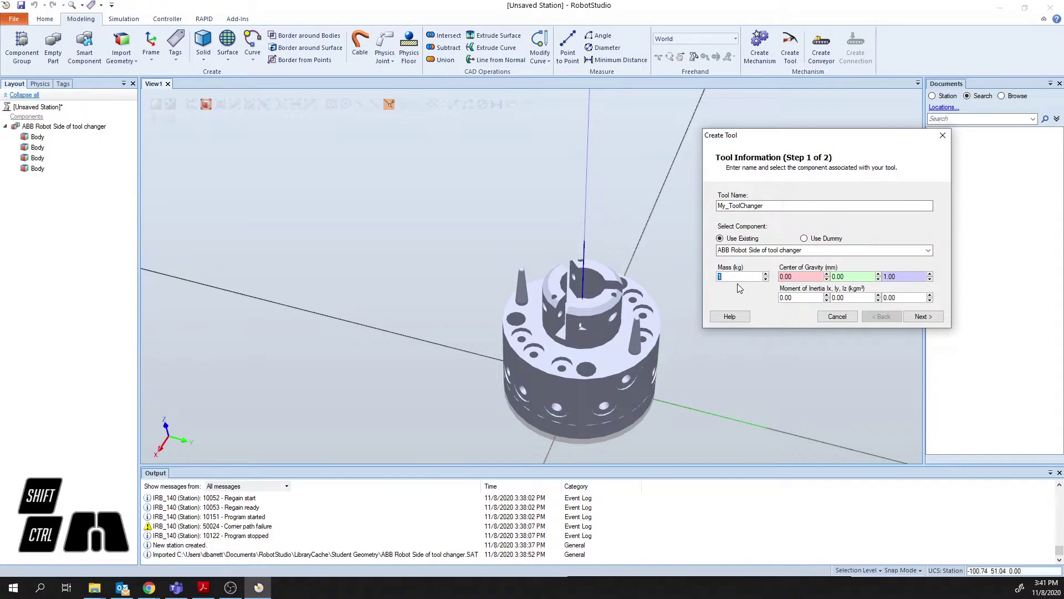
type("0.4")
Set the tool's center of gravity to 0.12, 0.37, 18.32 mm by snapping to the gravity center of the whole part.
left_click(798, 278)
type("0")
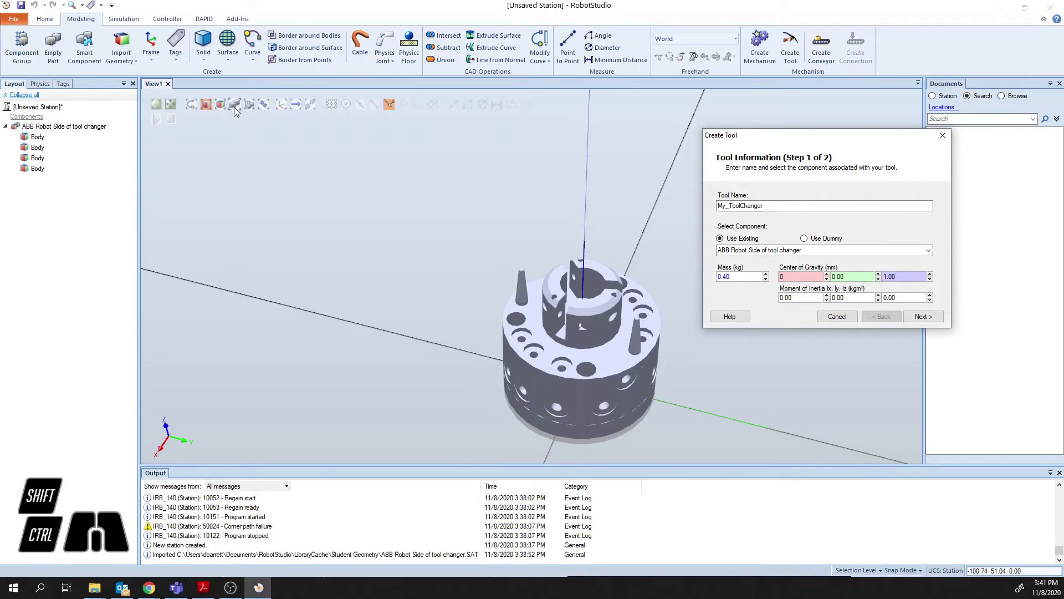
left_click(235, 105)
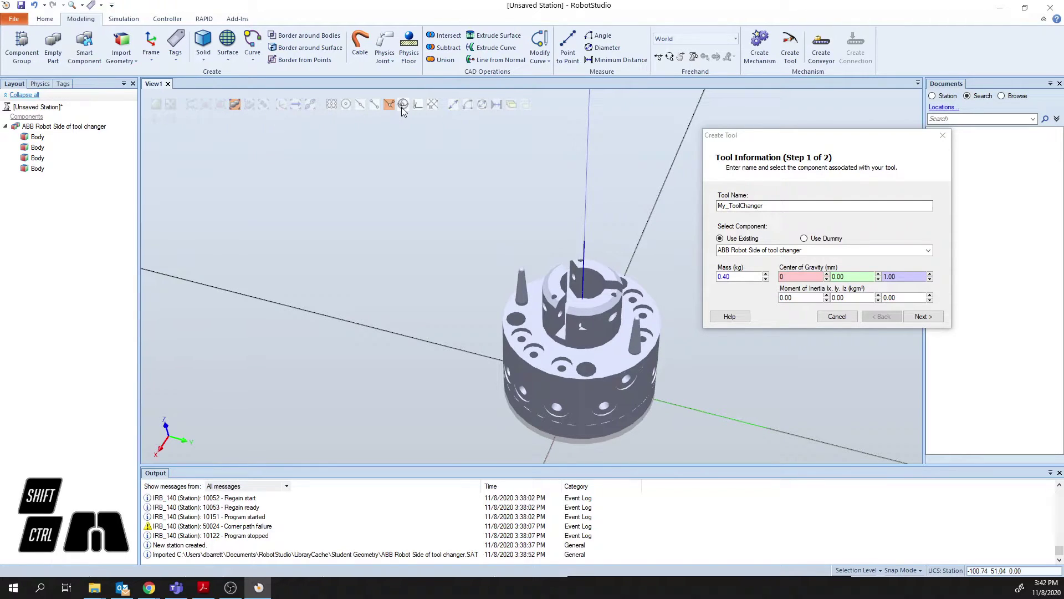
left_click(405, 106)
left_click(814, 276)
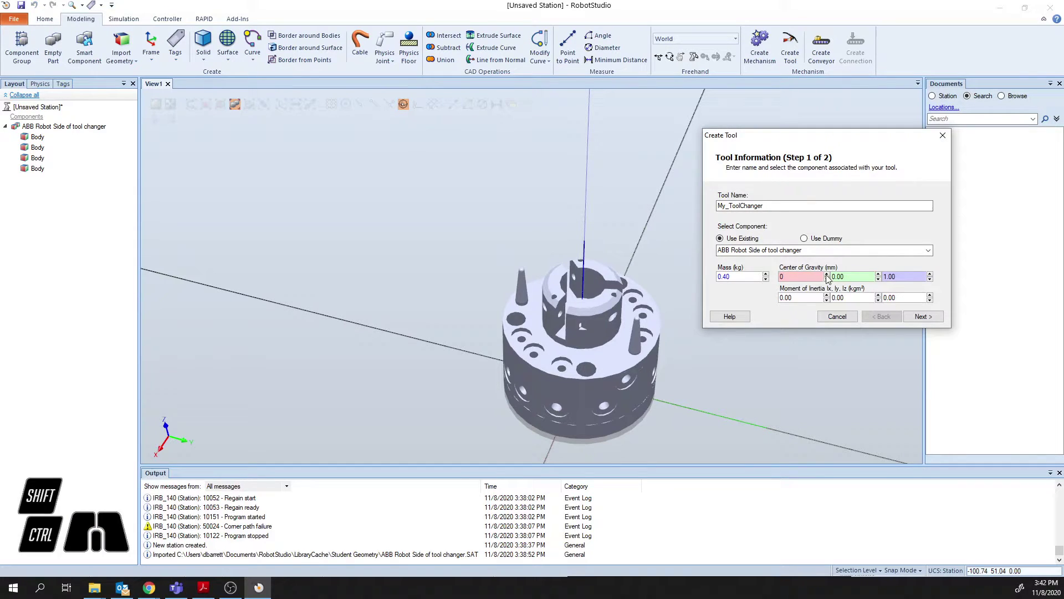
left_click(610, 345)
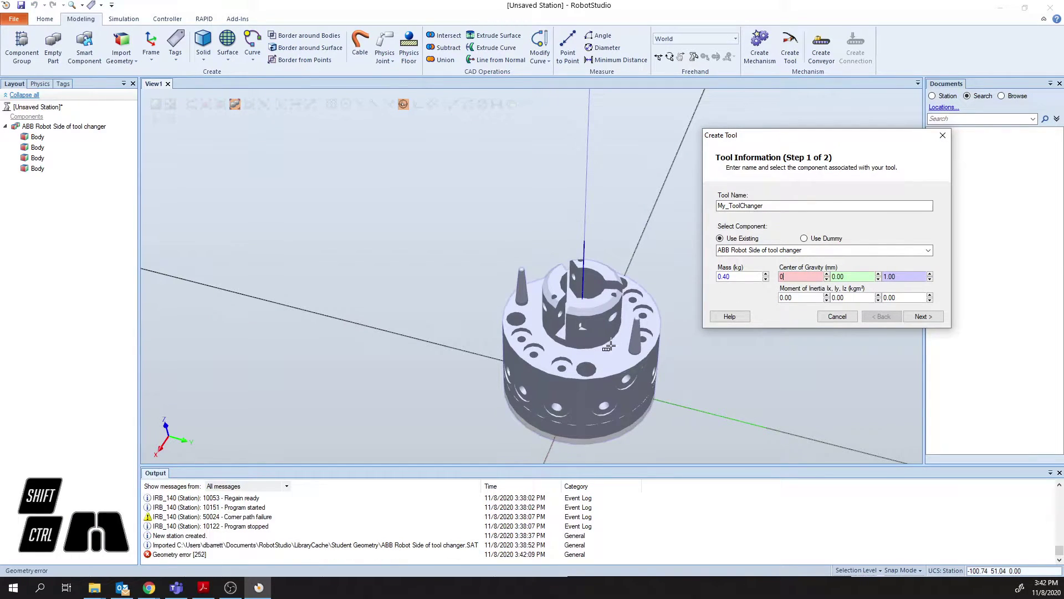
left_click(603, 358)
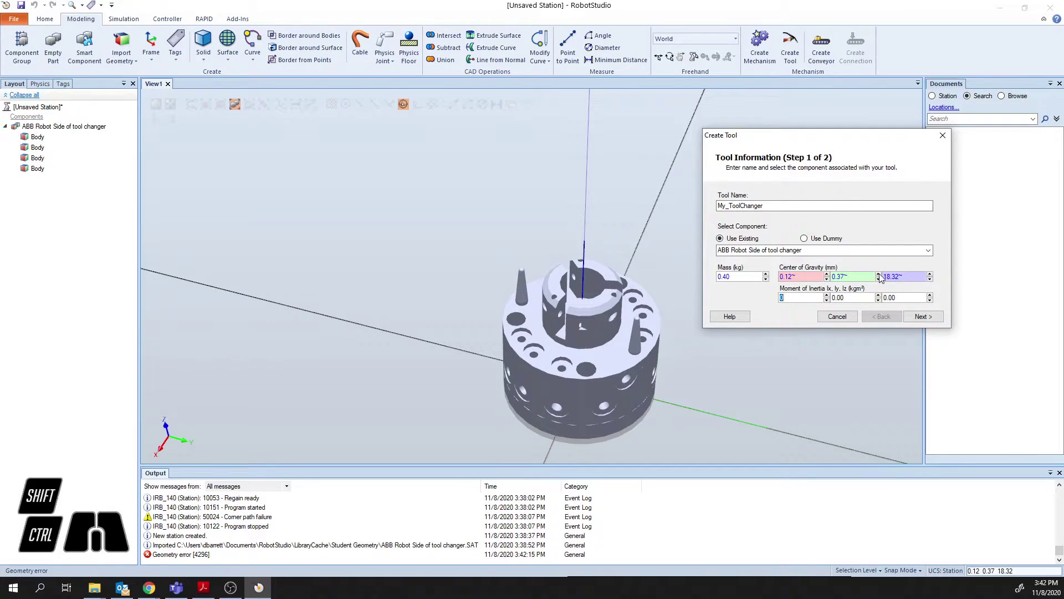
Continue to the TCP information and set the position to 0, 0, 34 mm by snapping to the center of the changer's flat upper surface.
left_click(923, 316)
left_click(780, 206)
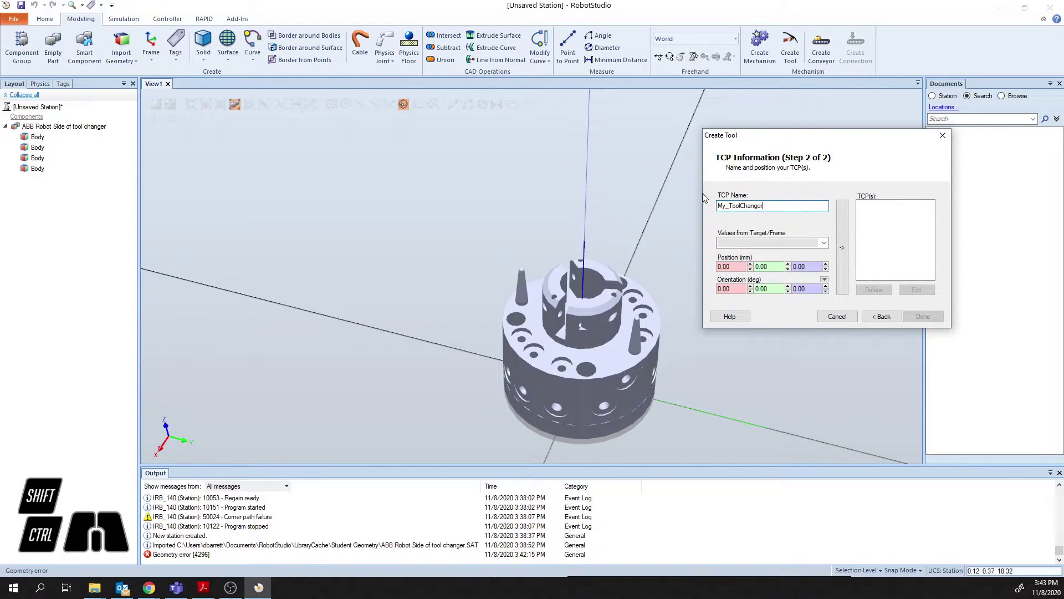
double_click(770, 206)
left_click(769, 206)
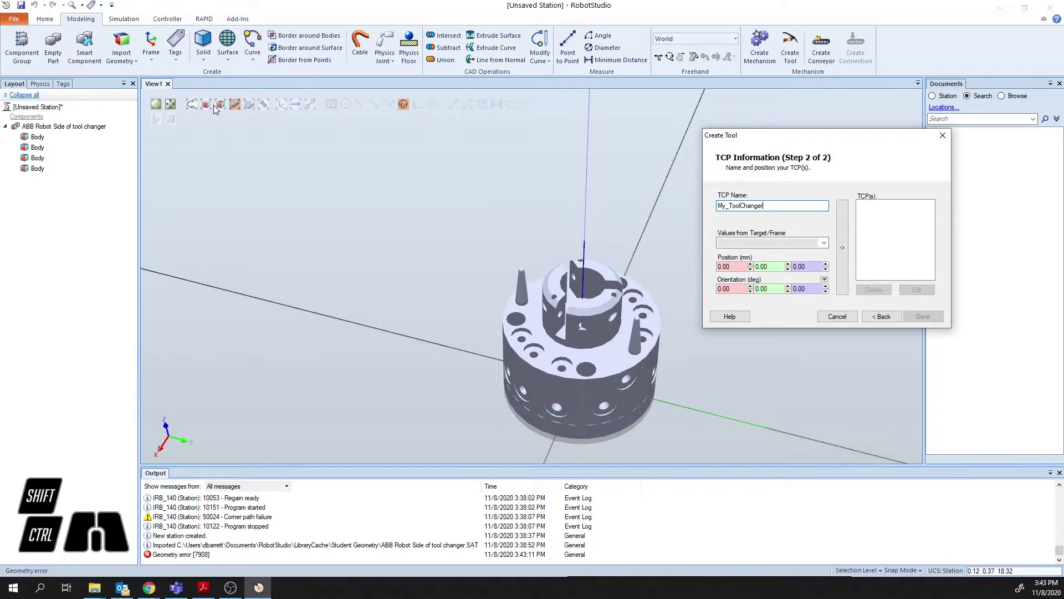
left_click(208, 105)
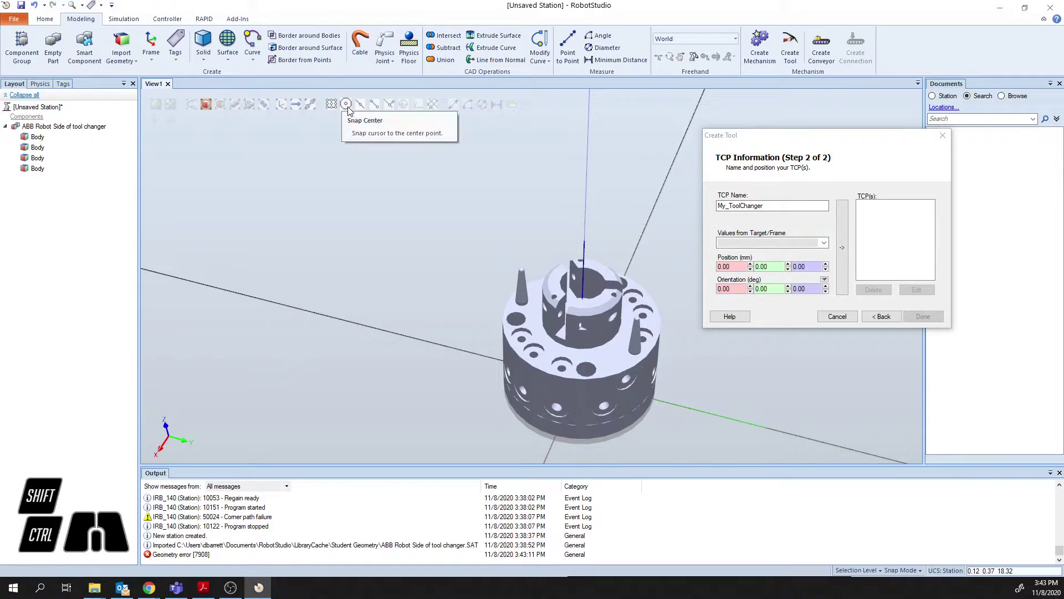
left_click(347, 106)
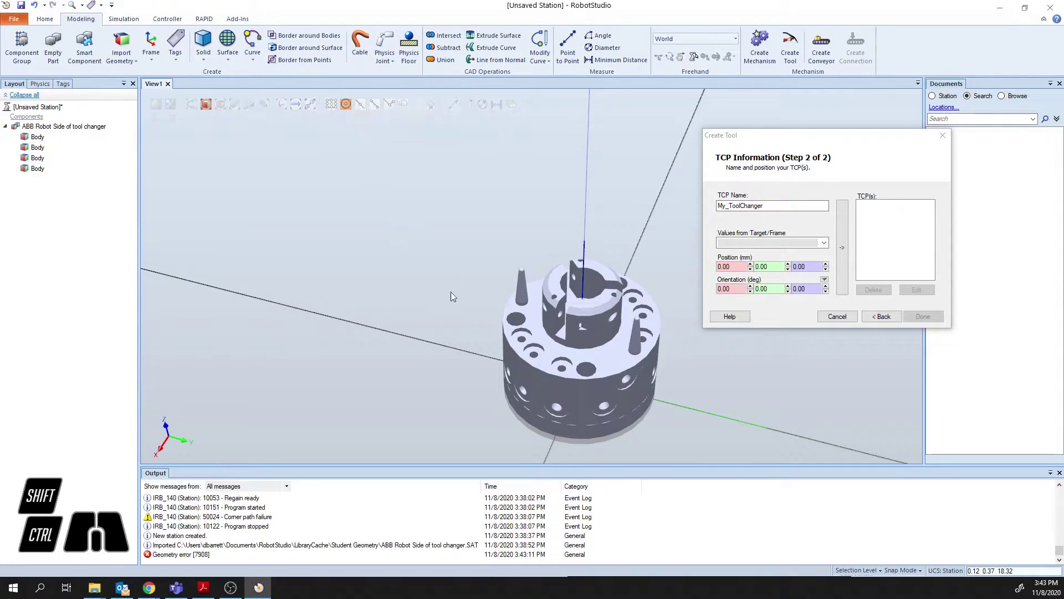
left_click(735, 266)
type("0")
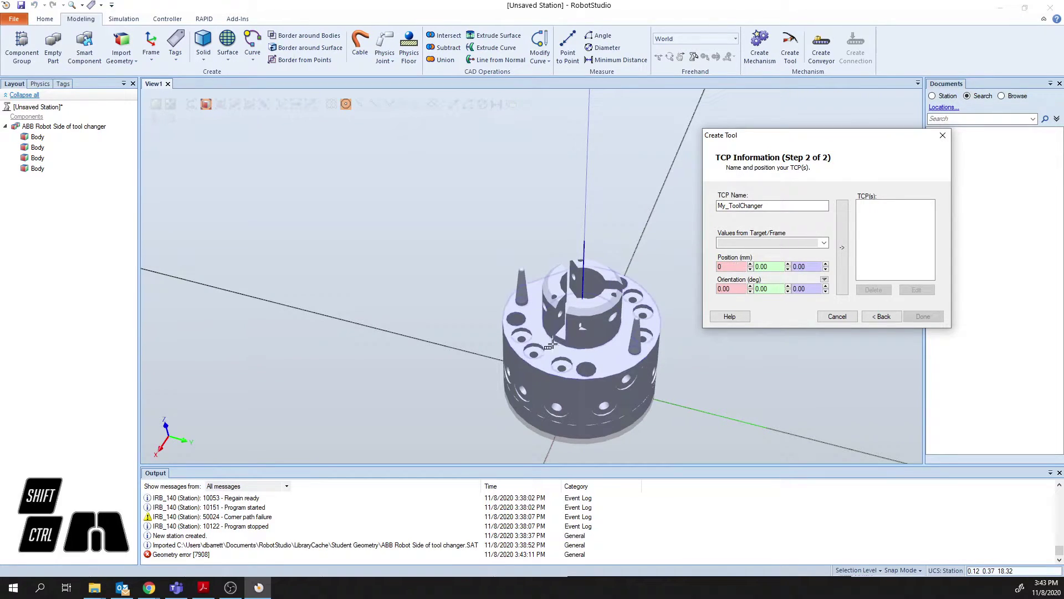
left_click(607, 357)
left_click_drag(597, 324, 589, 349, "ctrl+shift")
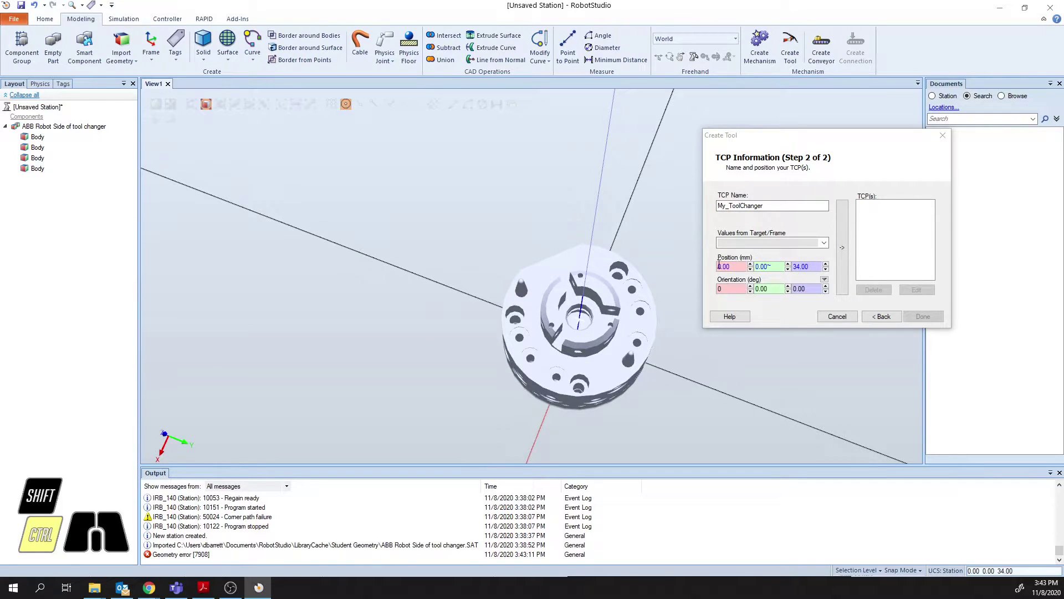
left_click(794, 267)
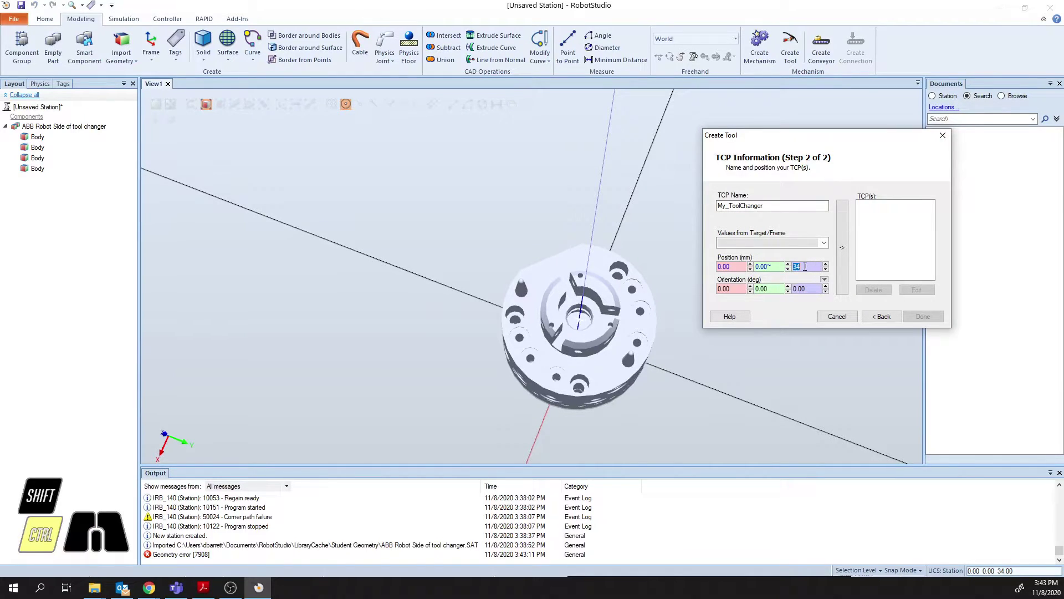
Add the My_ToolChanger TCP to the tool's TCP list and finish creating the tool.
double_click(806, 267)
left_click(843, 244)
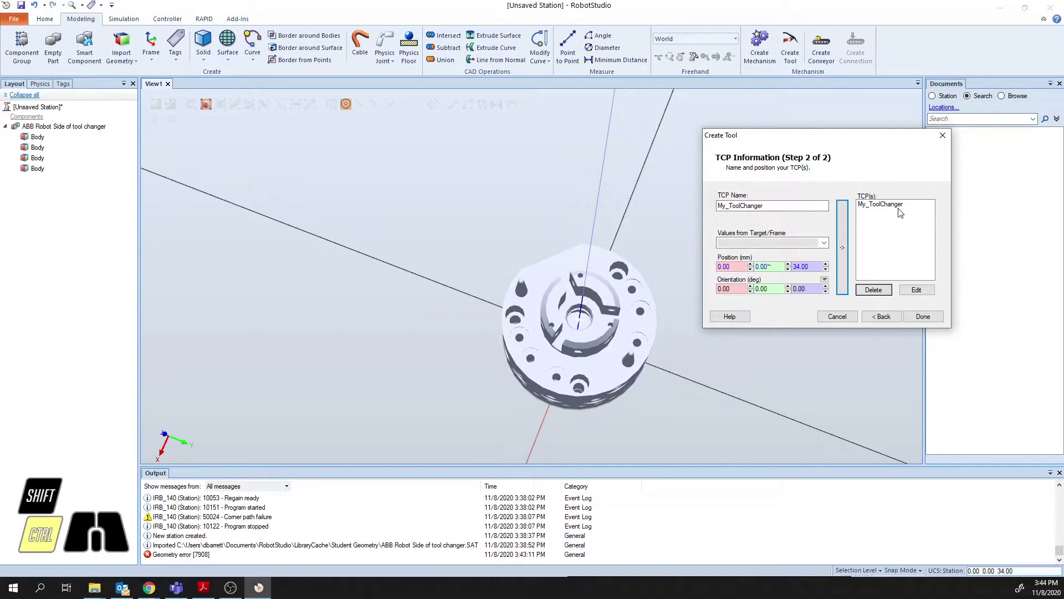
left_click(923, 317)
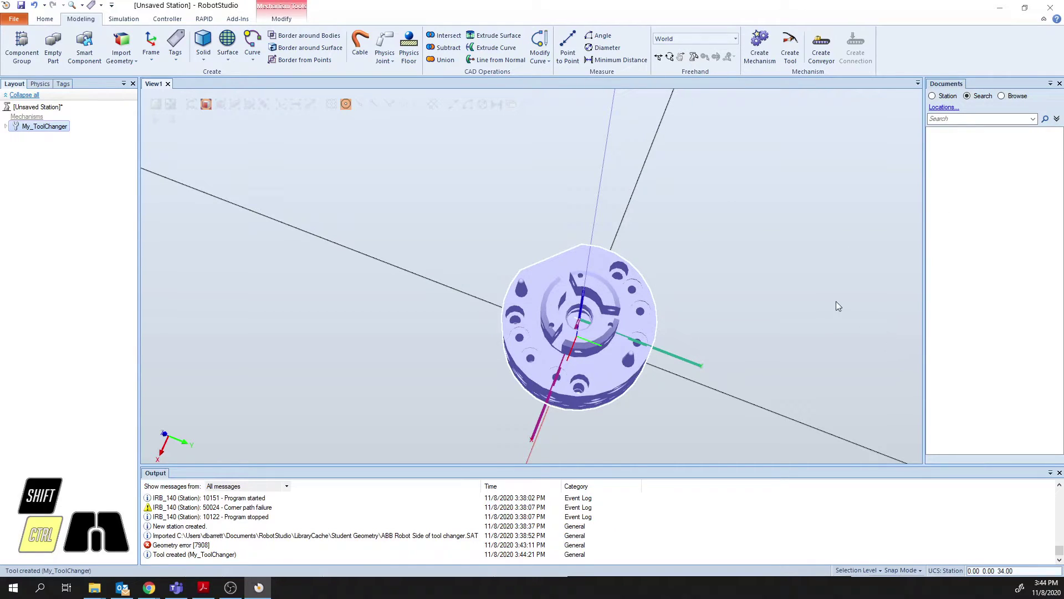
left_click(325, 308)
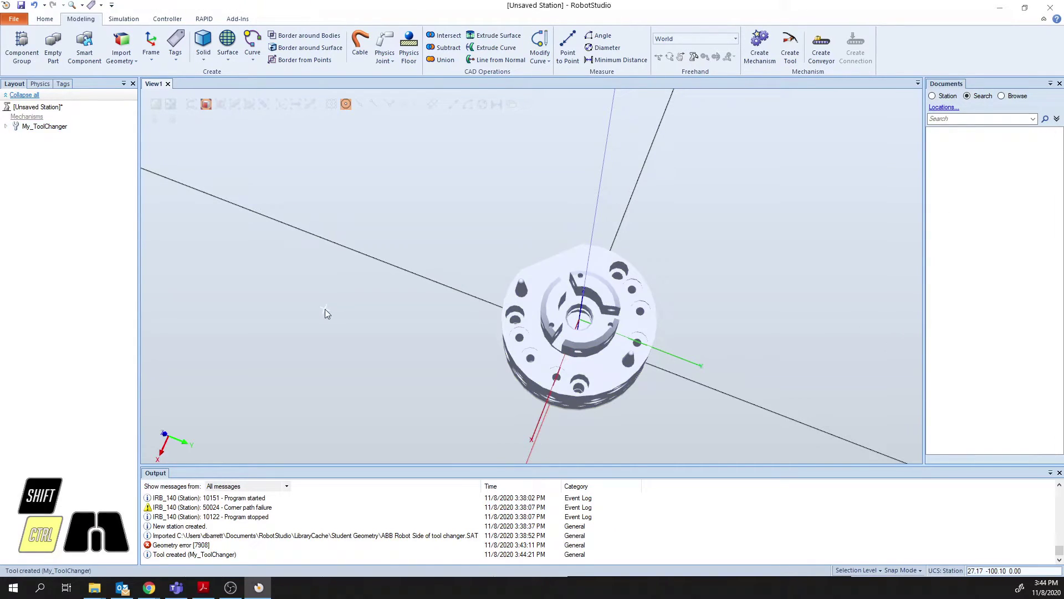
Save the My_ToolChanger tool as a library file named My_ToolChanger in the RobotStudio Libraries folder.
right_click(15, 129)
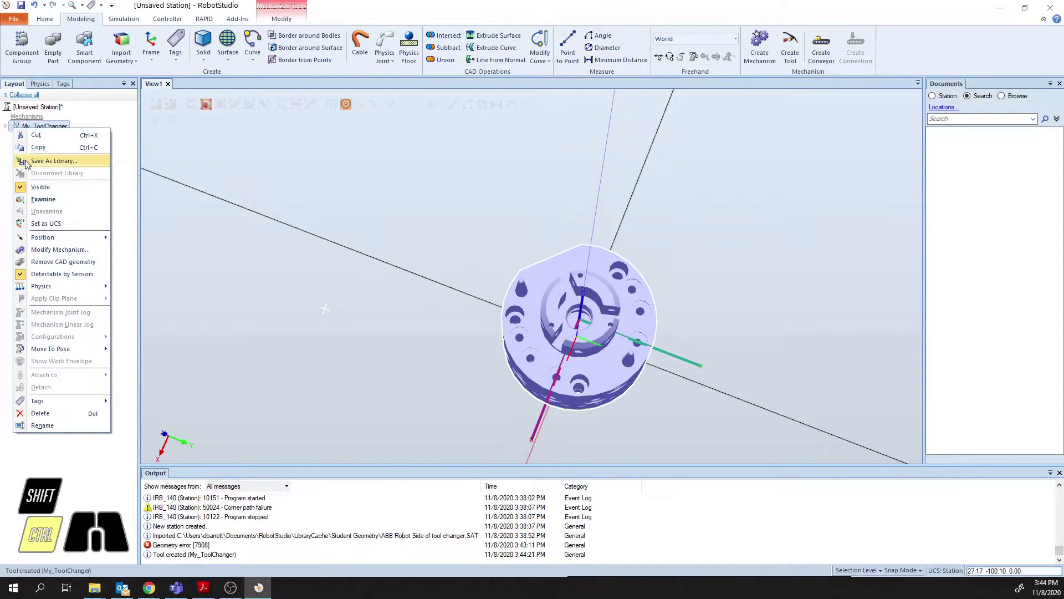
left_click(55, 161)
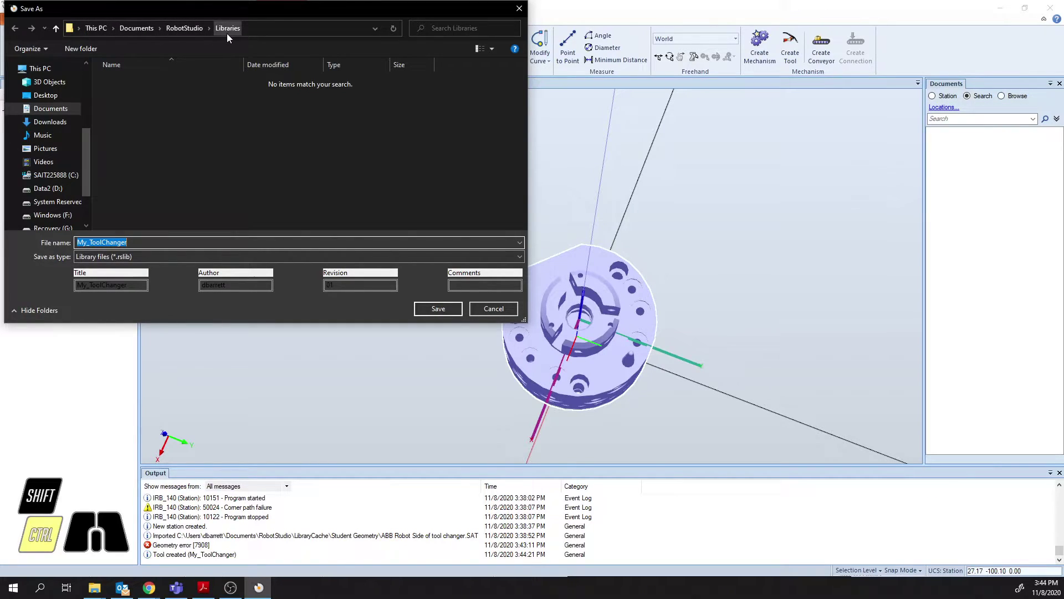
left_click(438, 308)
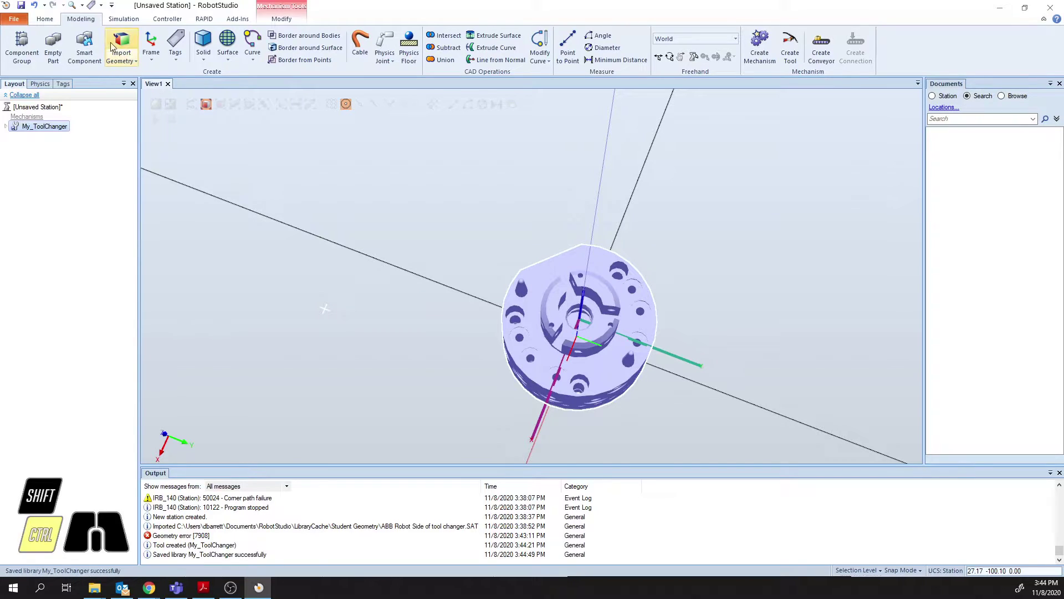
Check the user library for the saved My_ToolChanger tool.
left_click(45, 20)
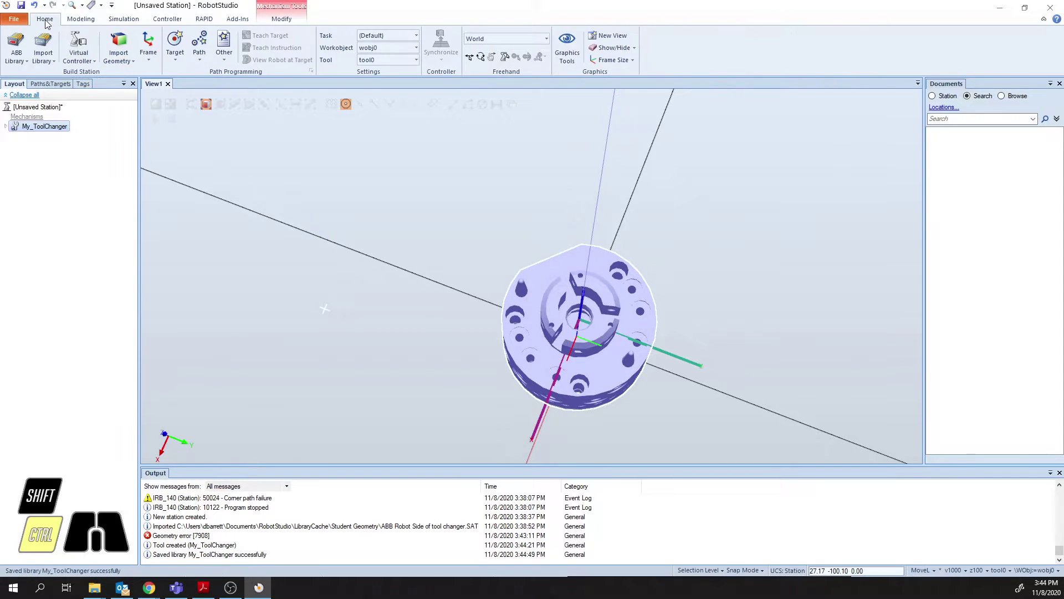
left_click(45, 60)
mouse_move(69, 76)
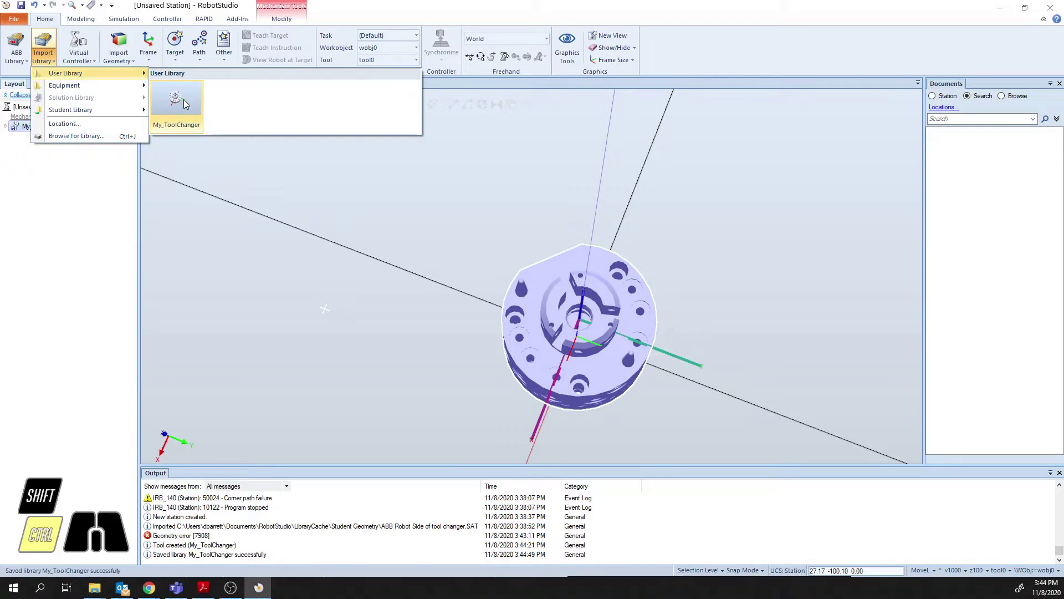
left_click(184, 105)
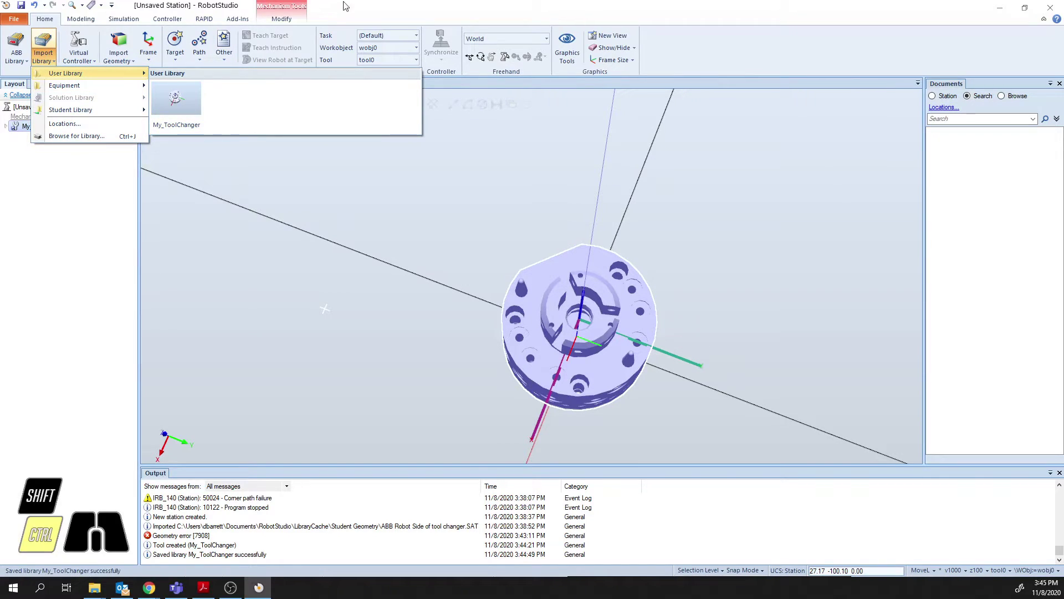
Hide My_ToolChanger and import the Mig Torch Assem-v5 part from the student geometry.
right_click(15, 129)
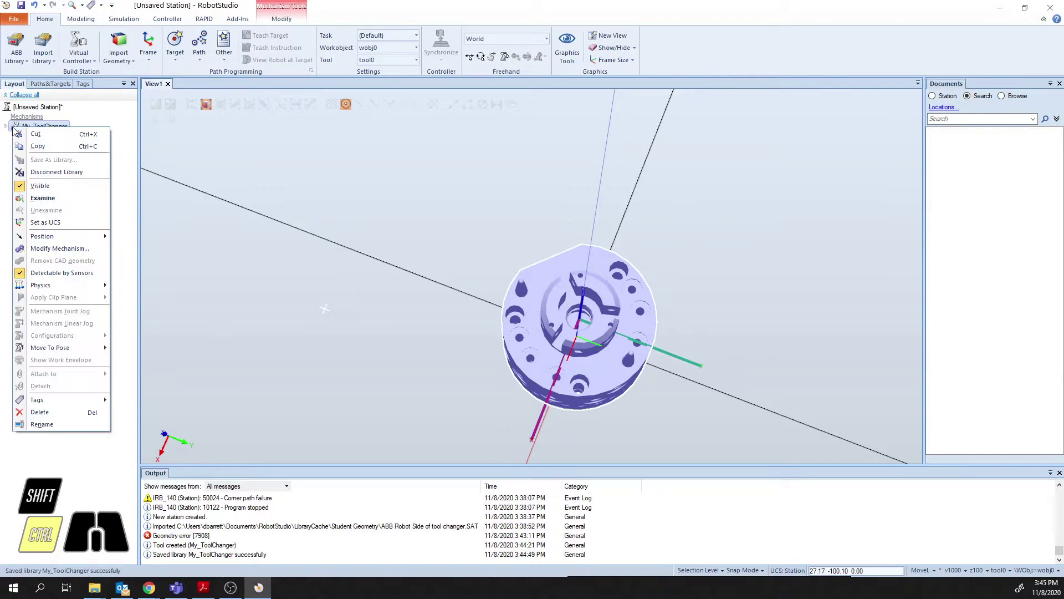
left_click(32, 187)
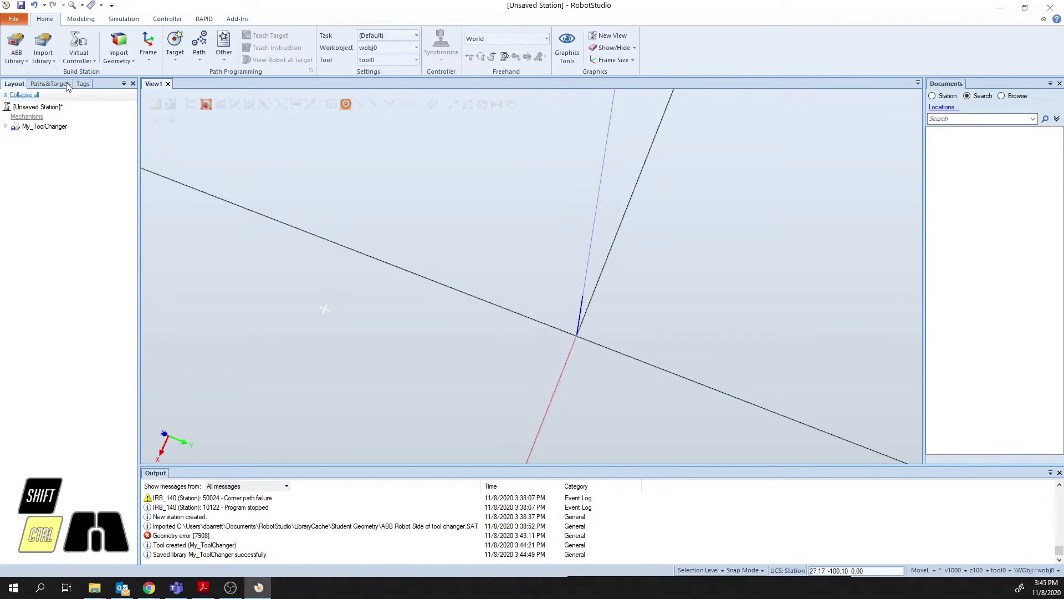
left_click(81, 19)
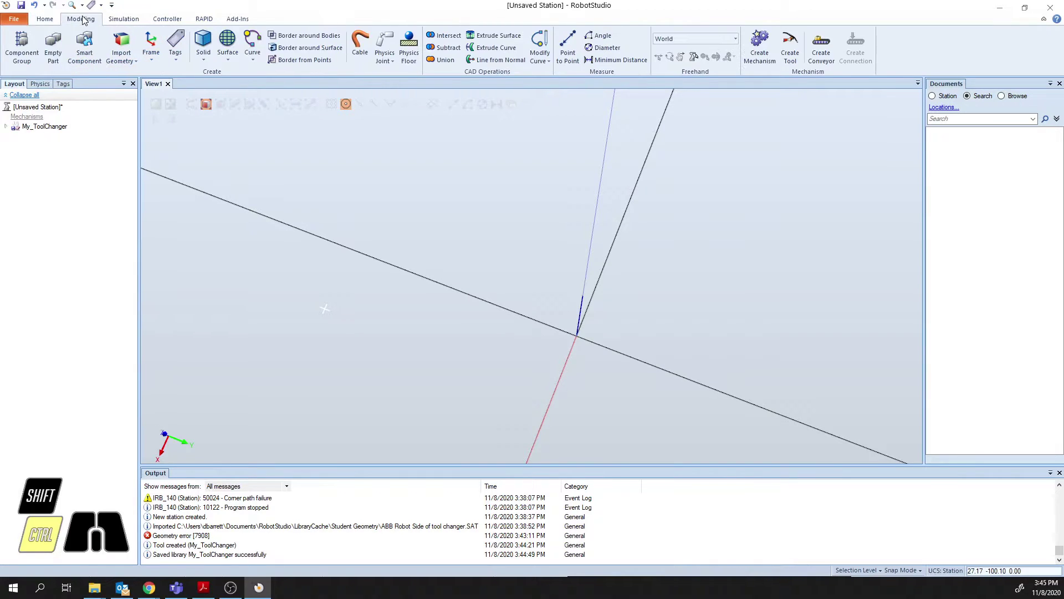
left_click(124, 61)
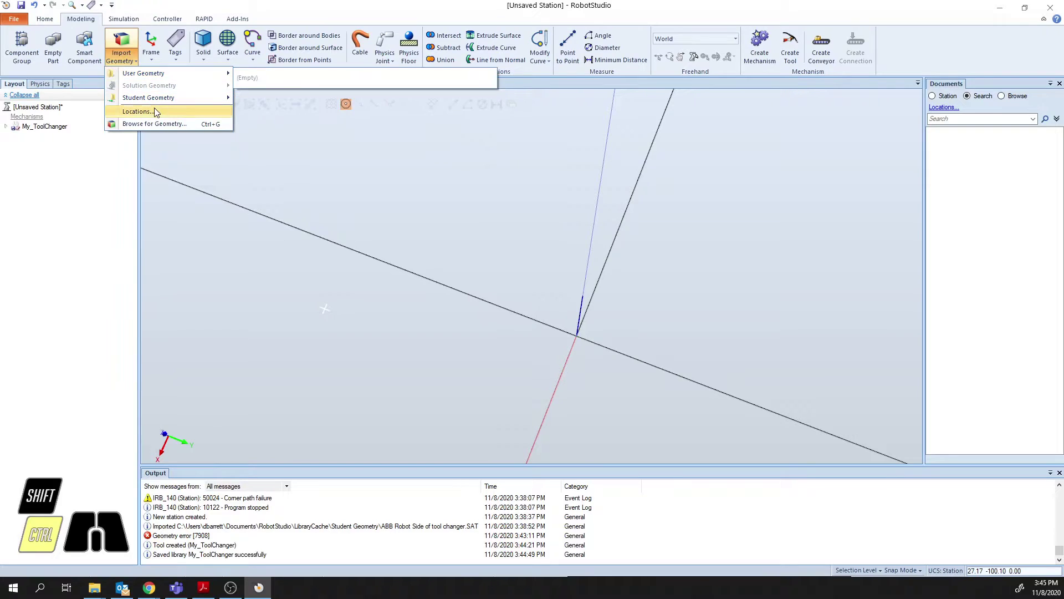
mouse_move(133, 99)
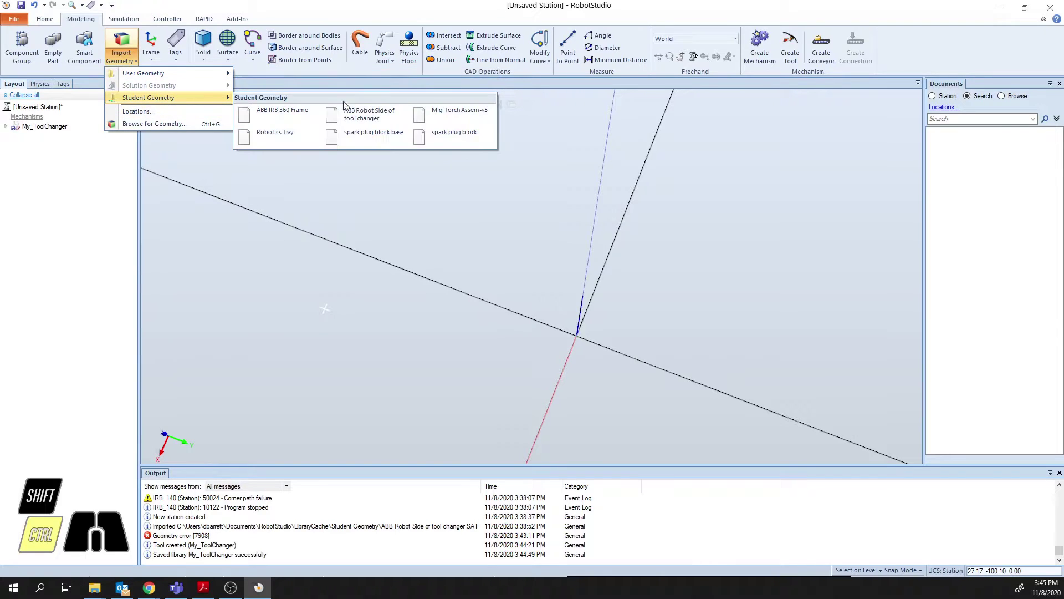
left_click(420, 116)
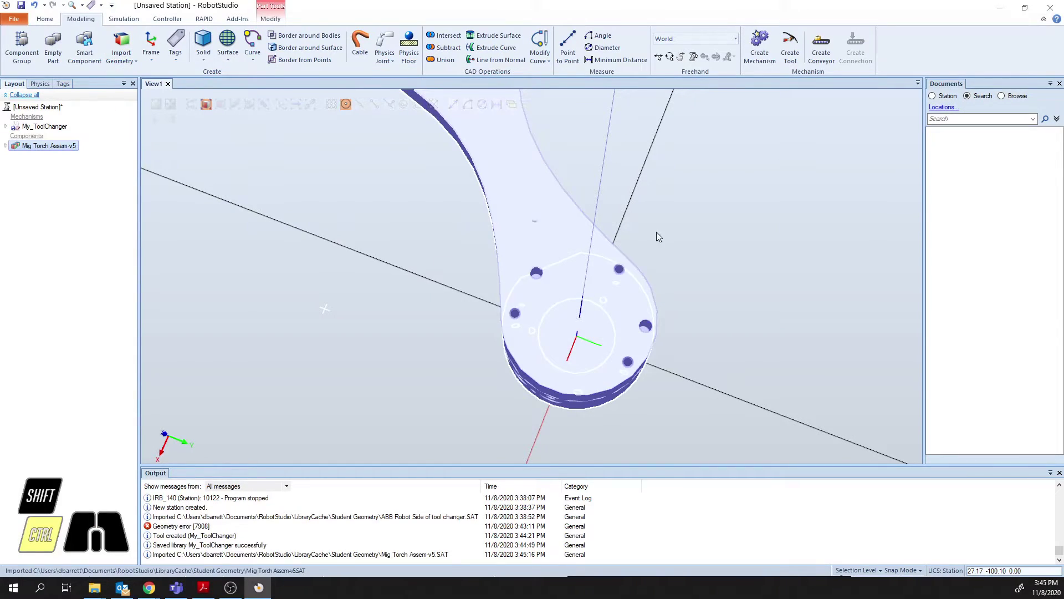
Offset the position of Mig Torch Assem-v5 by 34 mm along Z relative to World.
left_click_drag(636, 210, 651, 230, "ctrl+shift")
scroll(580, 168, "down", 5)
left_click(618, 236)
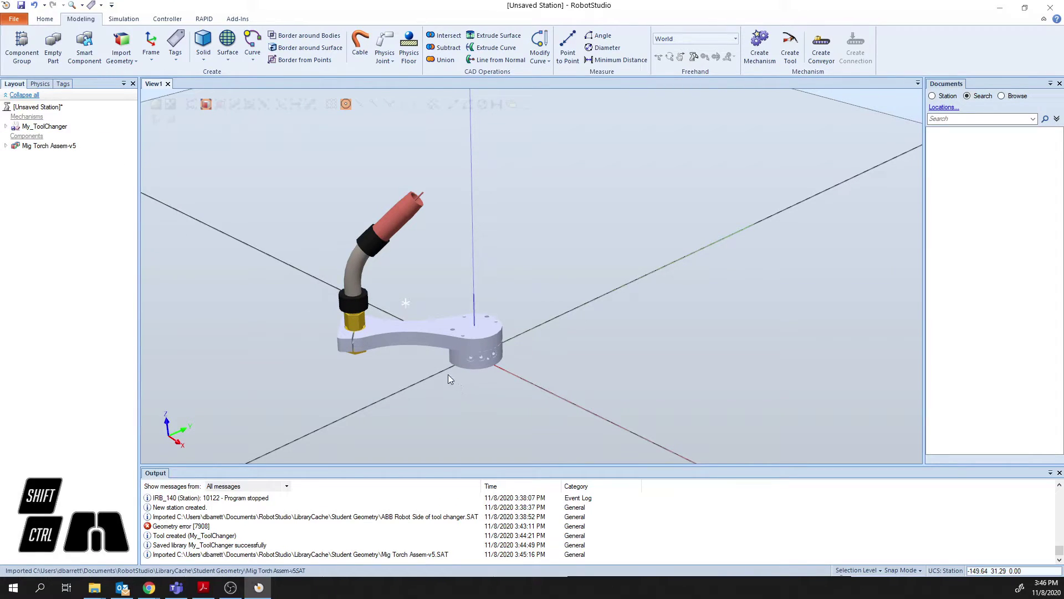
right_click(19, 147)
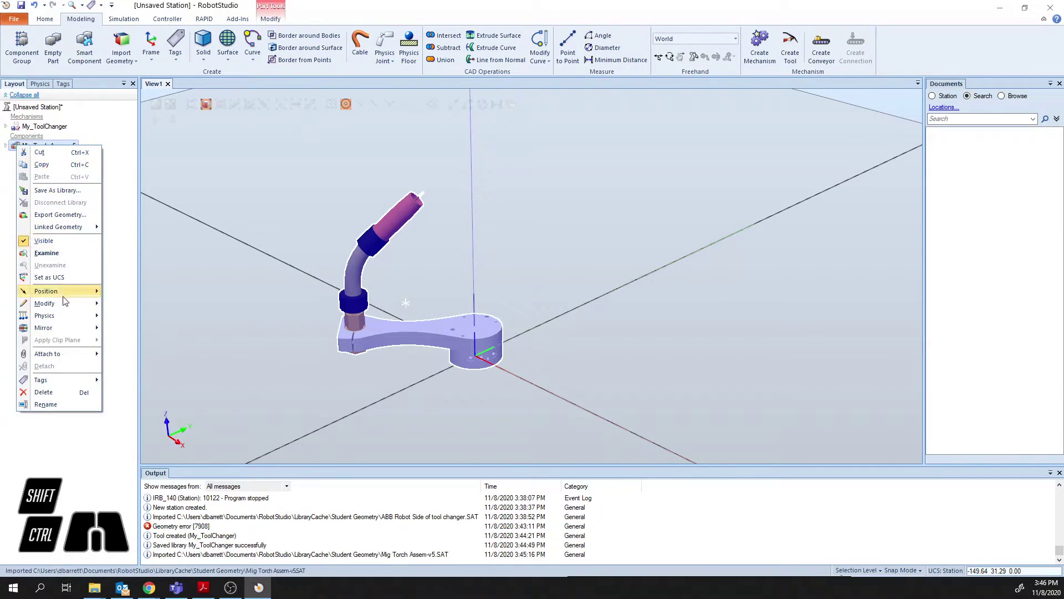
mouse_move(69, 293)
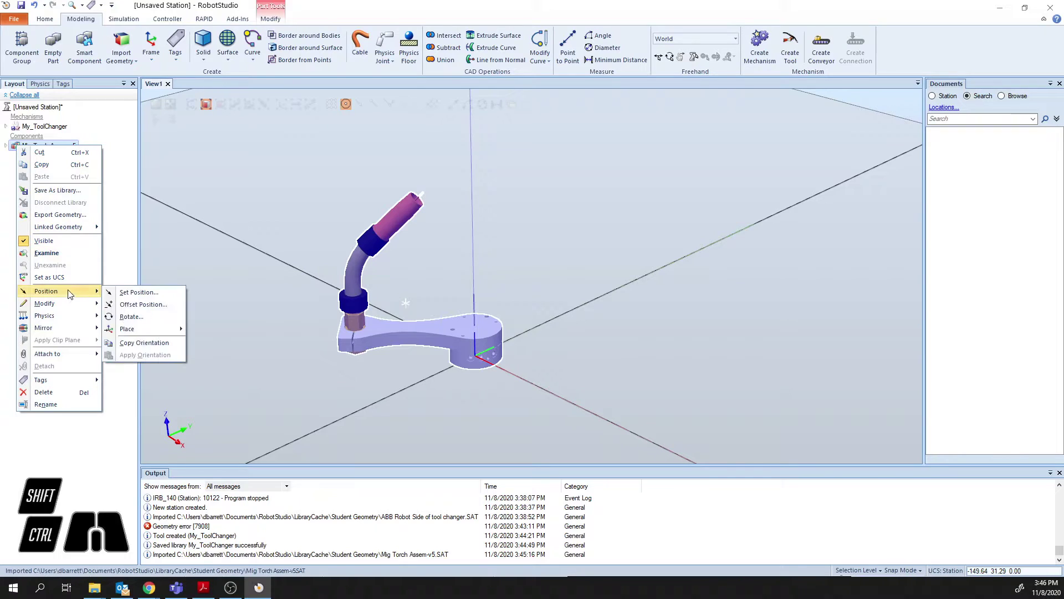
left_click(143, 304)
left_click(106, 126)
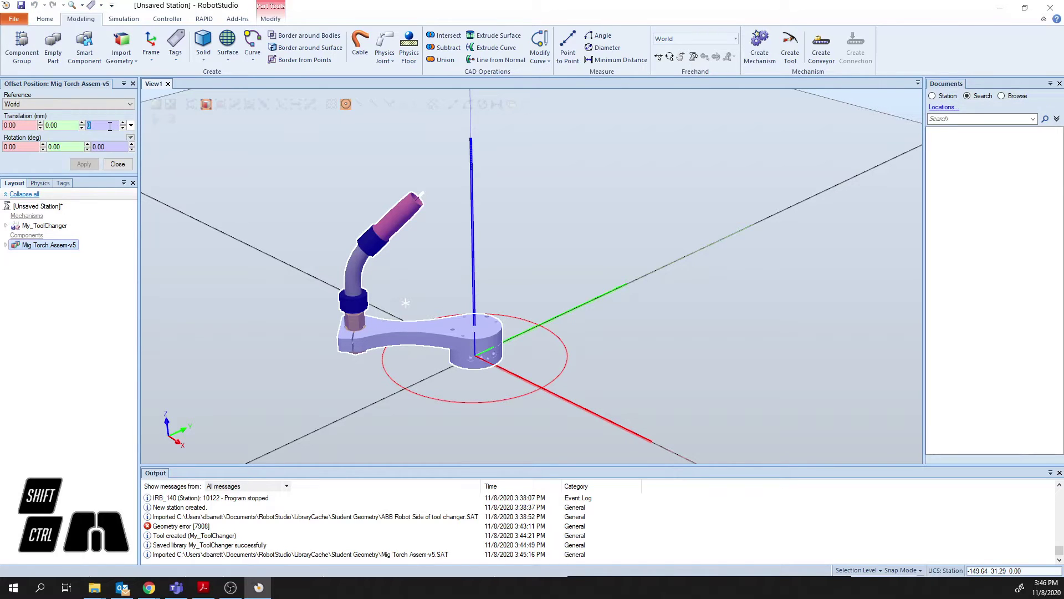
type("34")
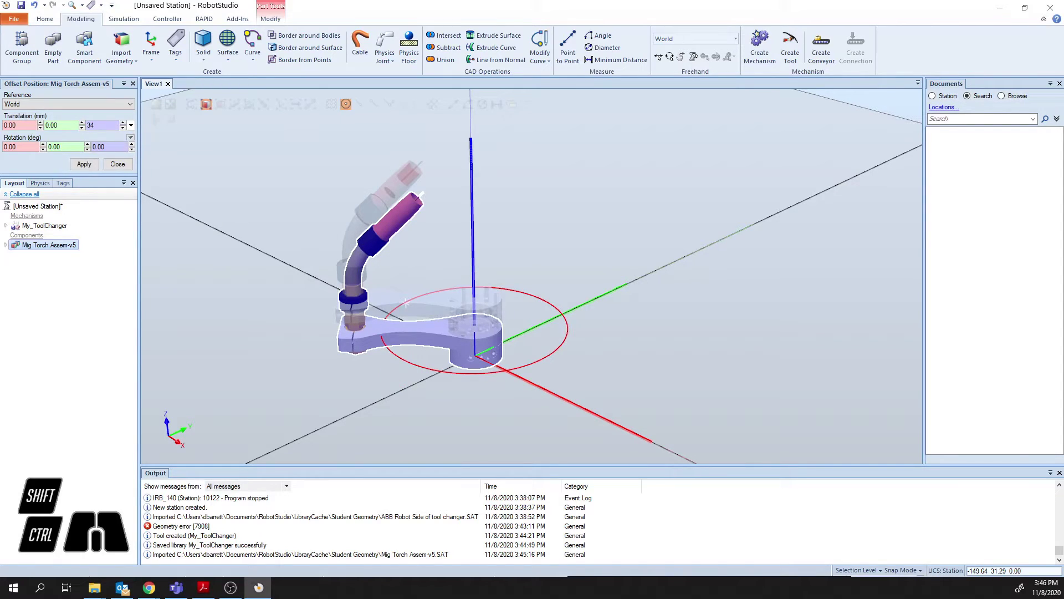
left_click(84, 164)
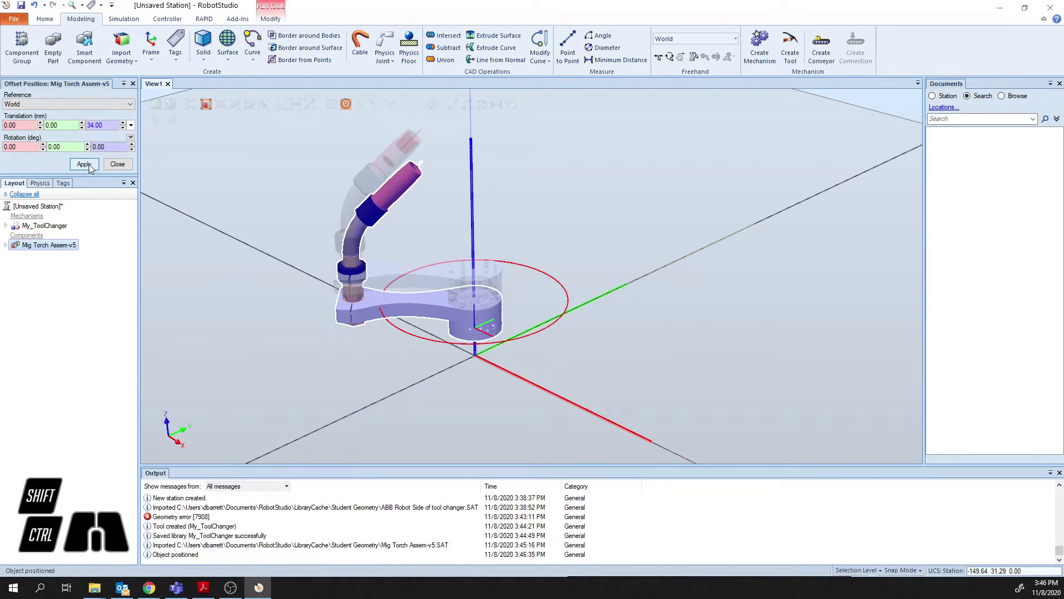
left_click(118, 164)
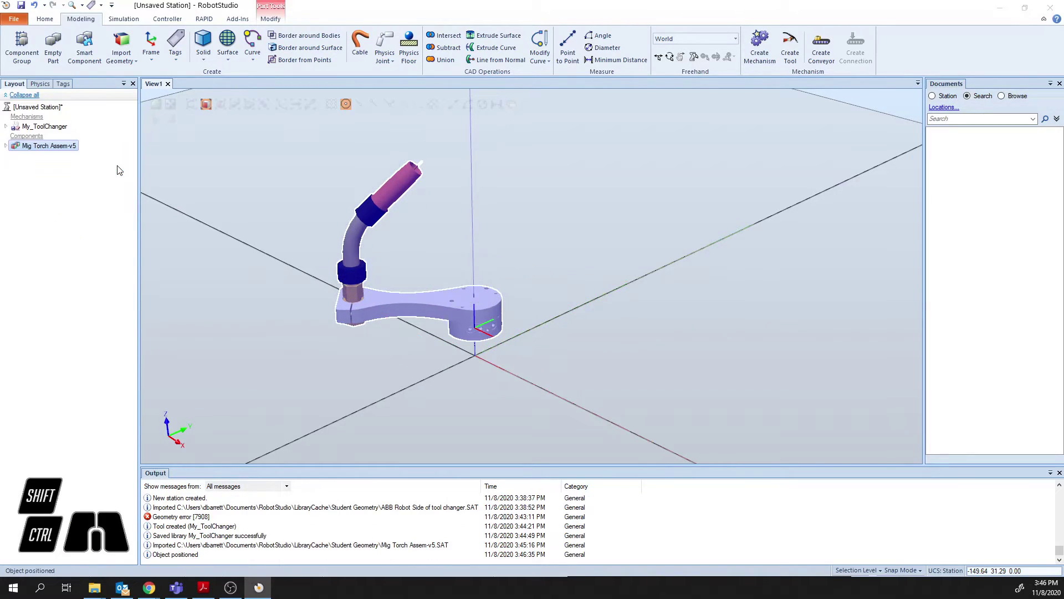
left_click(479, 374)
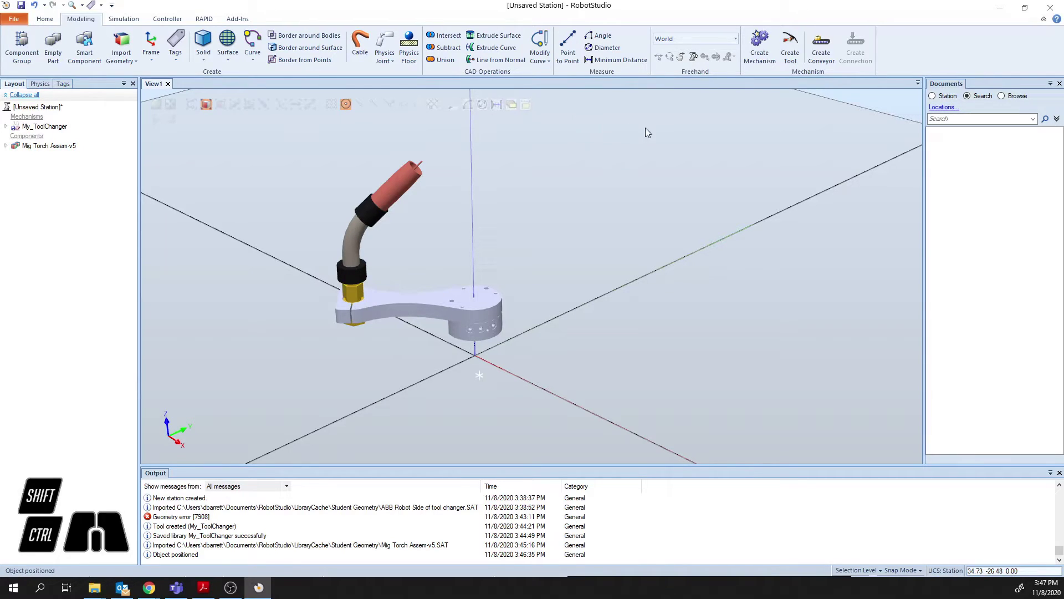
left_click(793, 49)
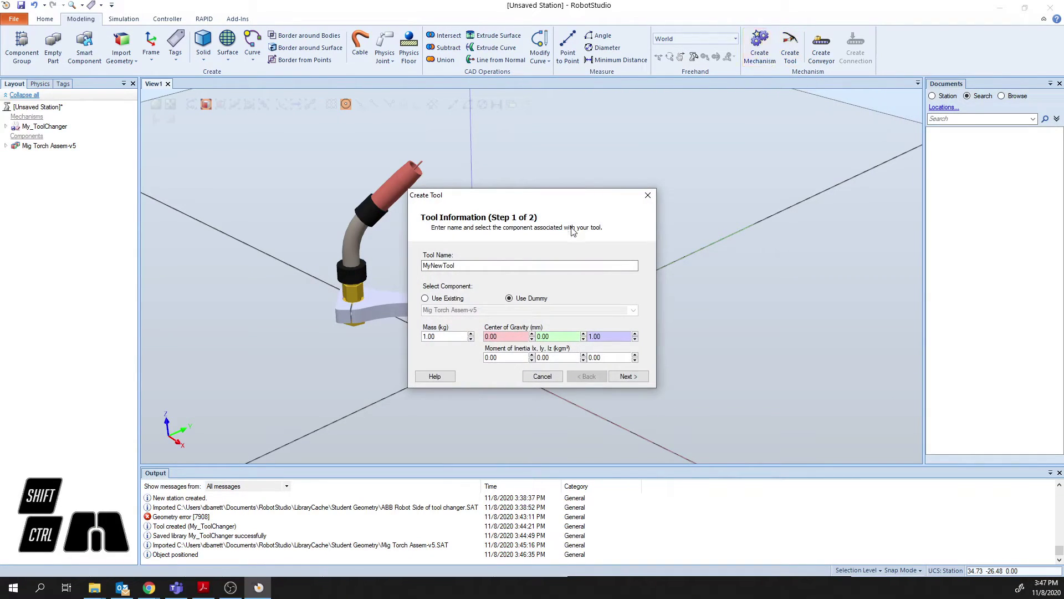
left_click_drag(513, 267, 432, 266)
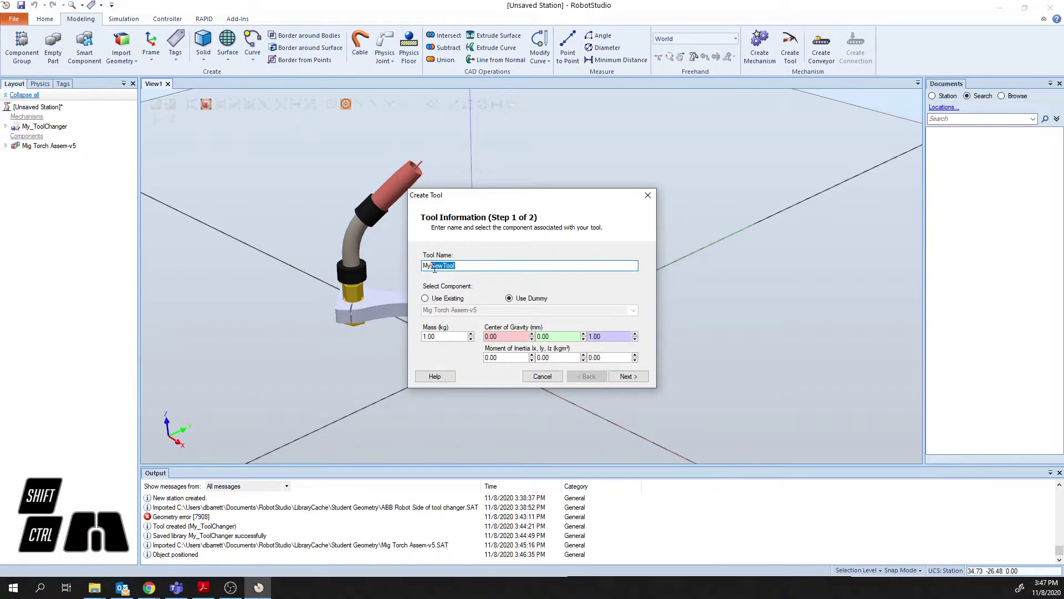
type("_Mig")
left_click(442, 300)
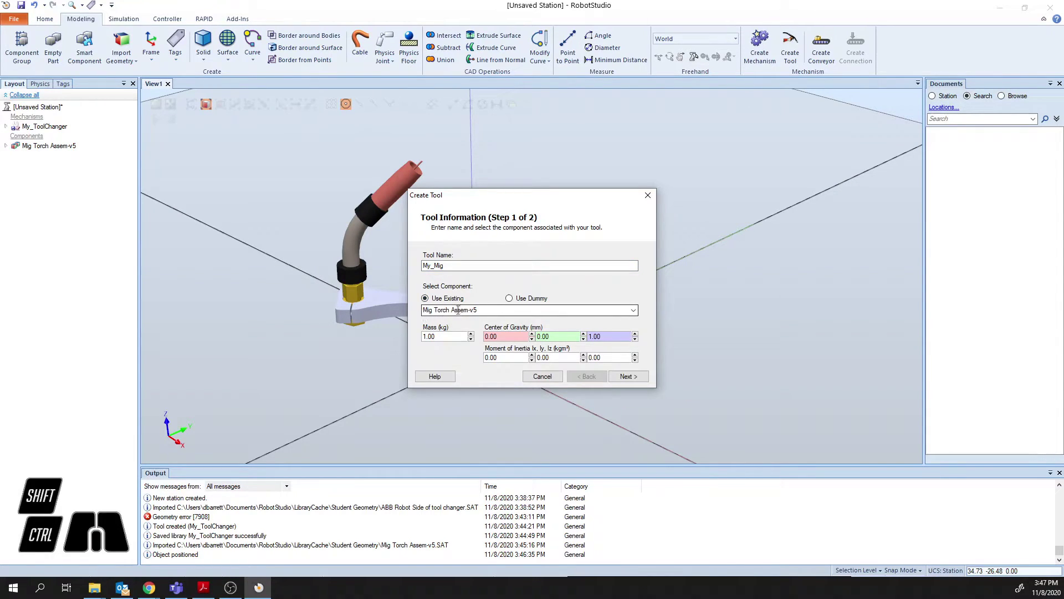
double_click(447, 337)
type("1")
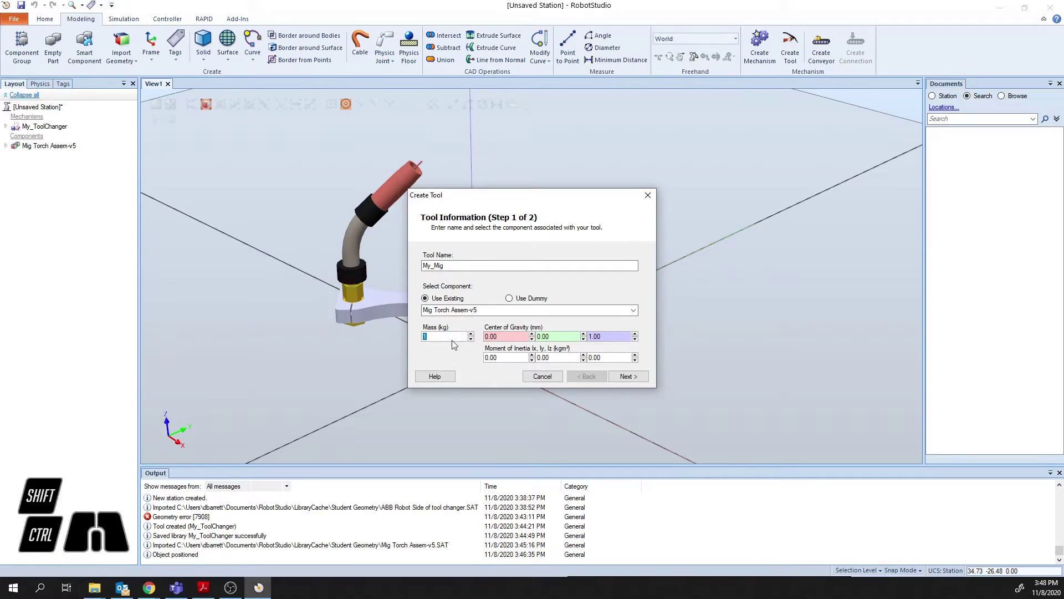
left_click(505, 336)
type("0")
left_click_drag(499, 197, 717, 135)
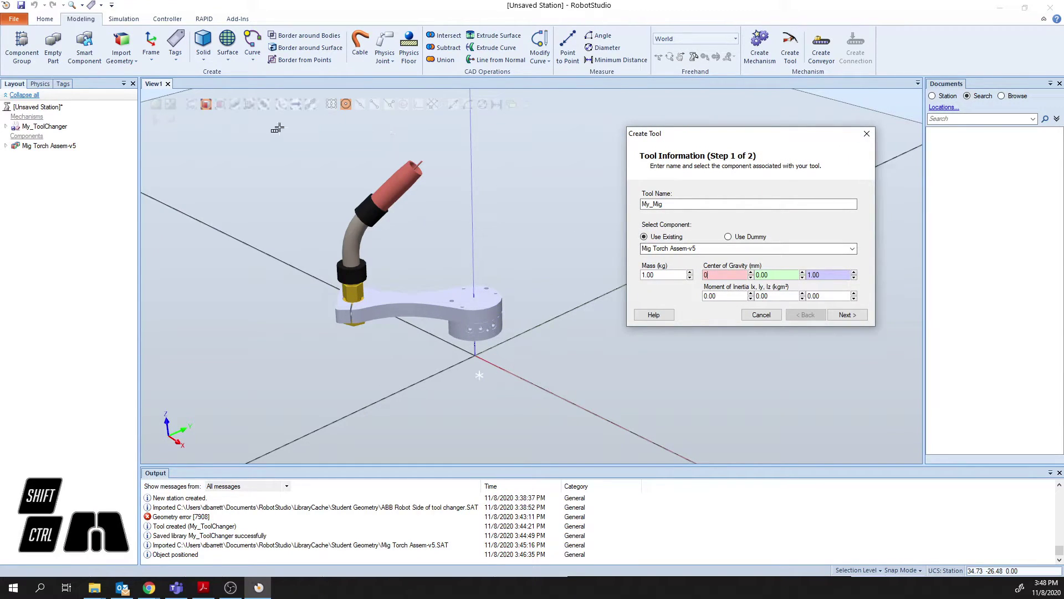
left_click(221, 104)
left_click(233, 105)
left_click(403, 105)
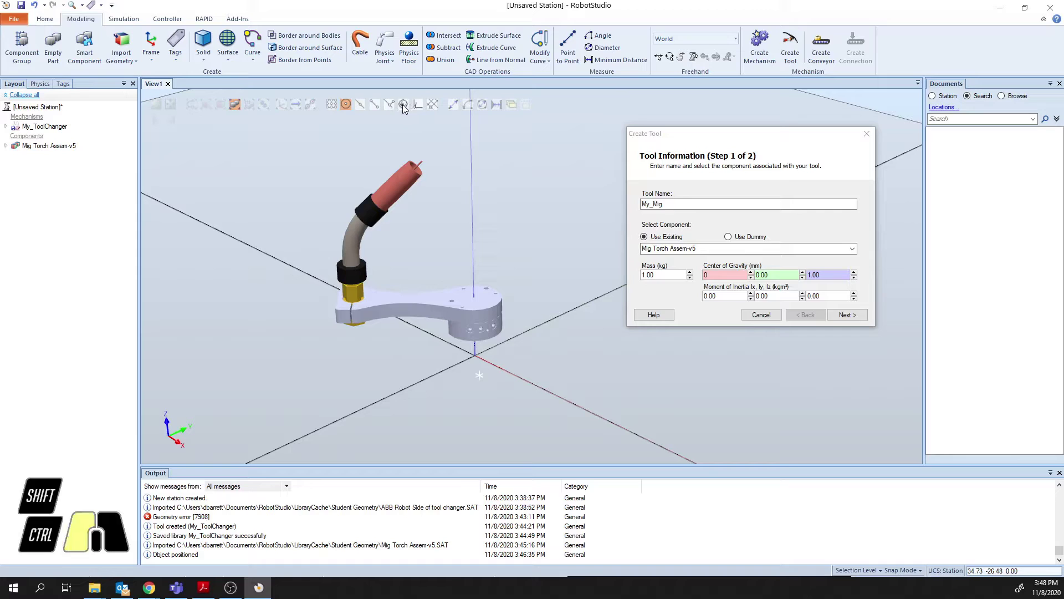
left_click(429, 303)
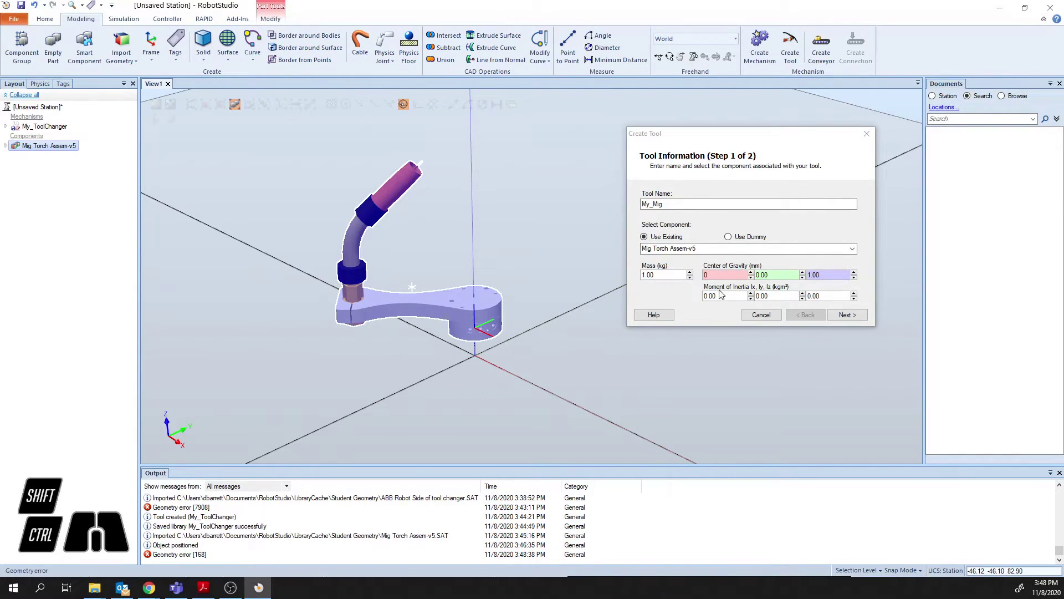
left_click(458, 302)
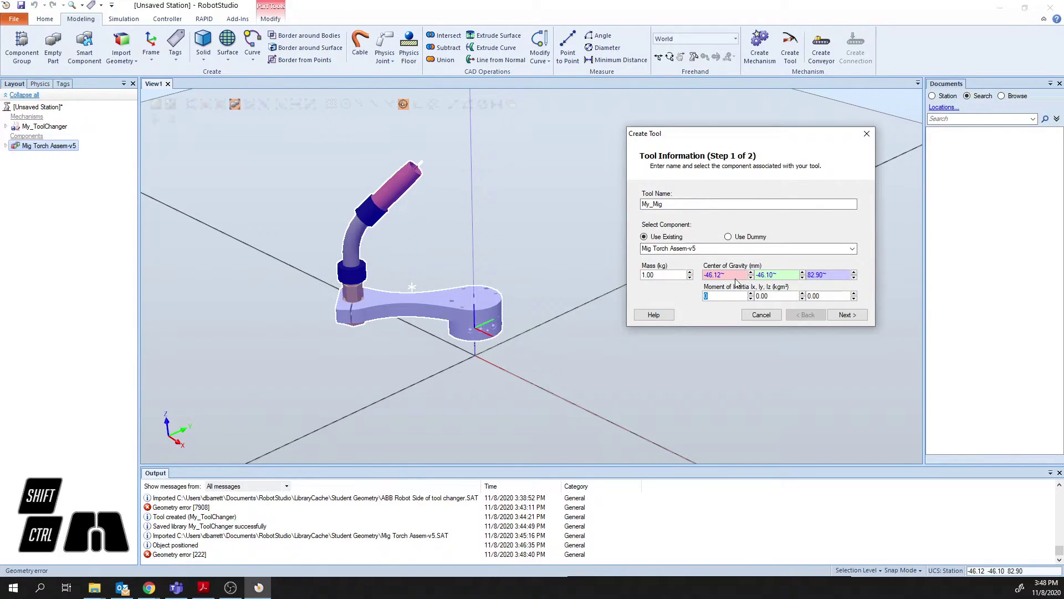
left_click(843, 315)
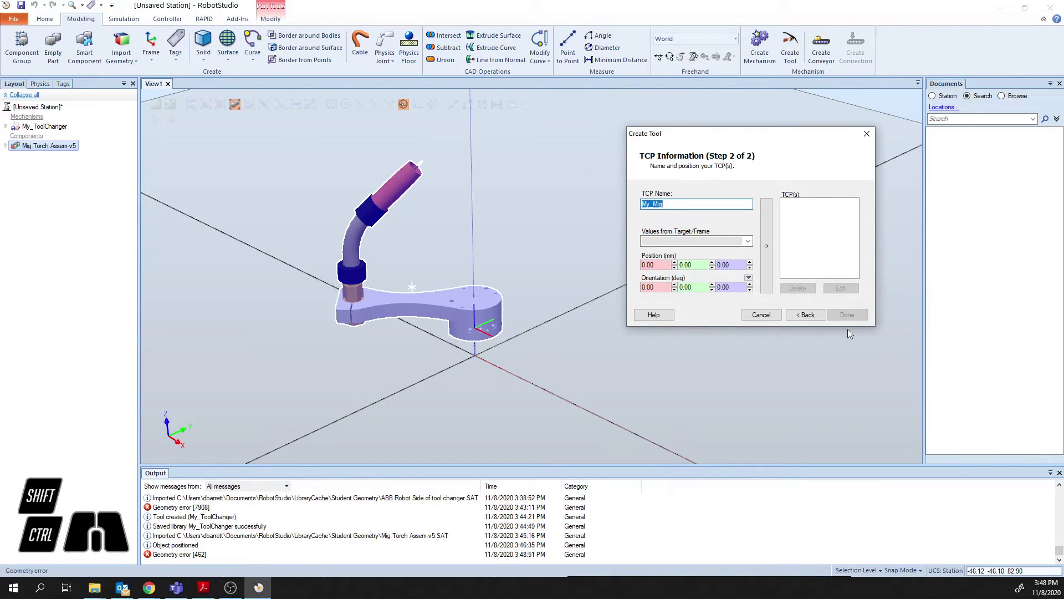
left_click(773, 319)
left_click(487, 215)
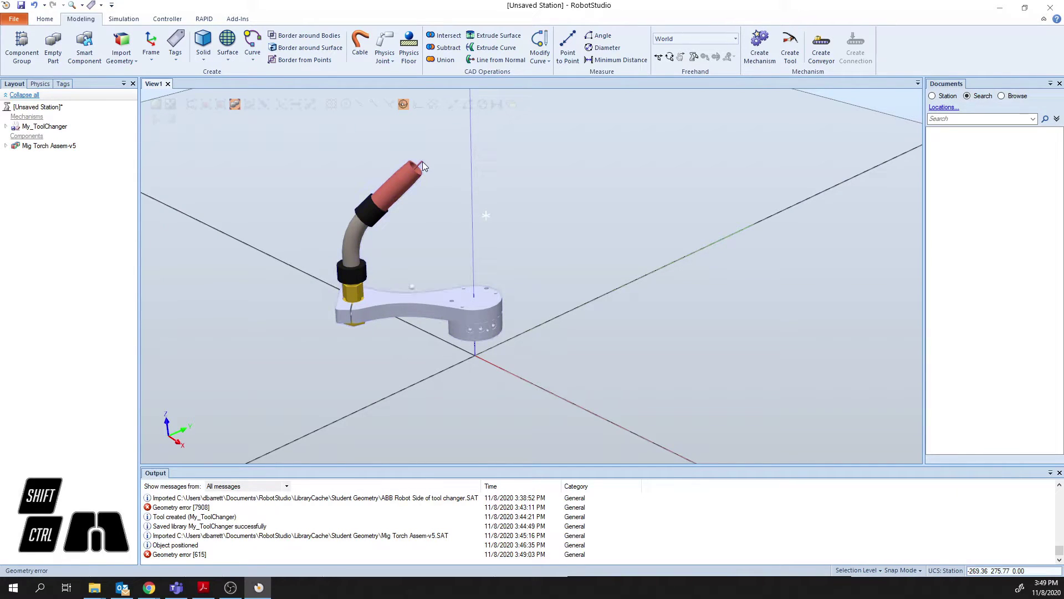
Create a frame at the center of the torch wire's end face, at about -35.29, -35.29, 224.96 mm relative to World.
scroll(422, 161, "up", 5)
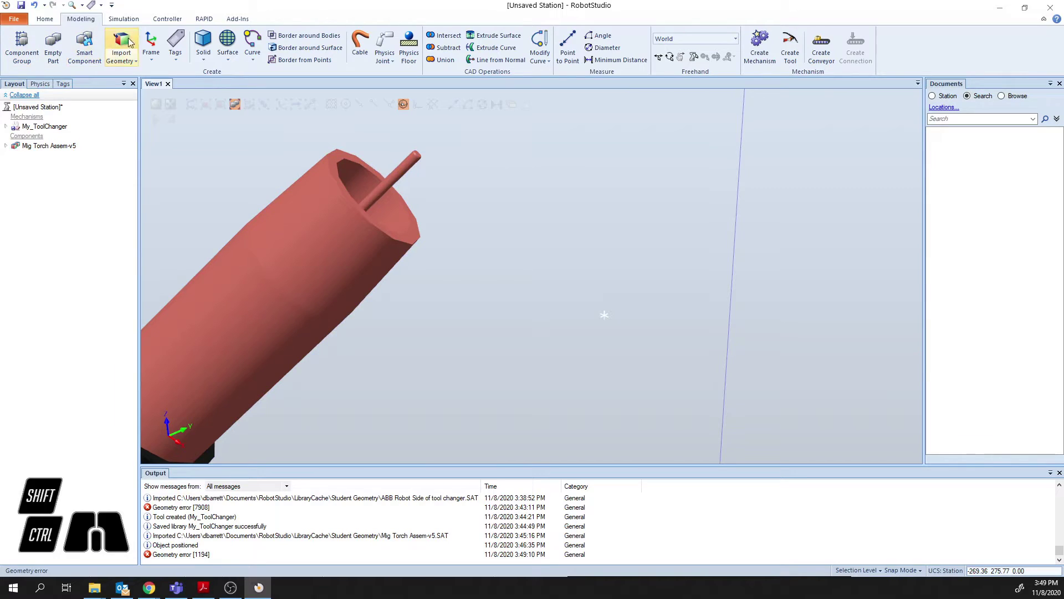
left_click(150, 44)
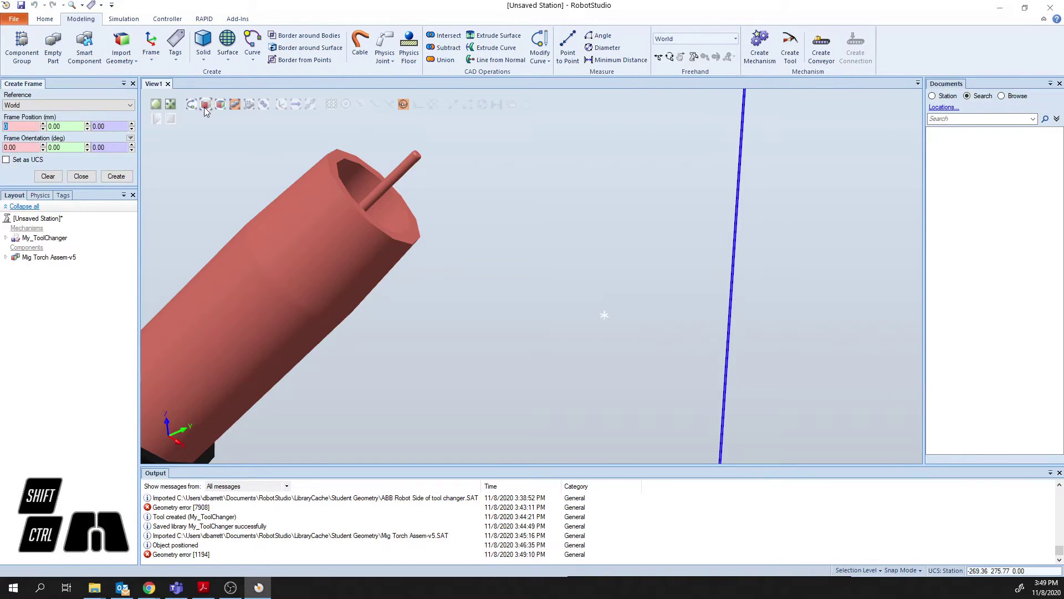
left_click(208, 106)
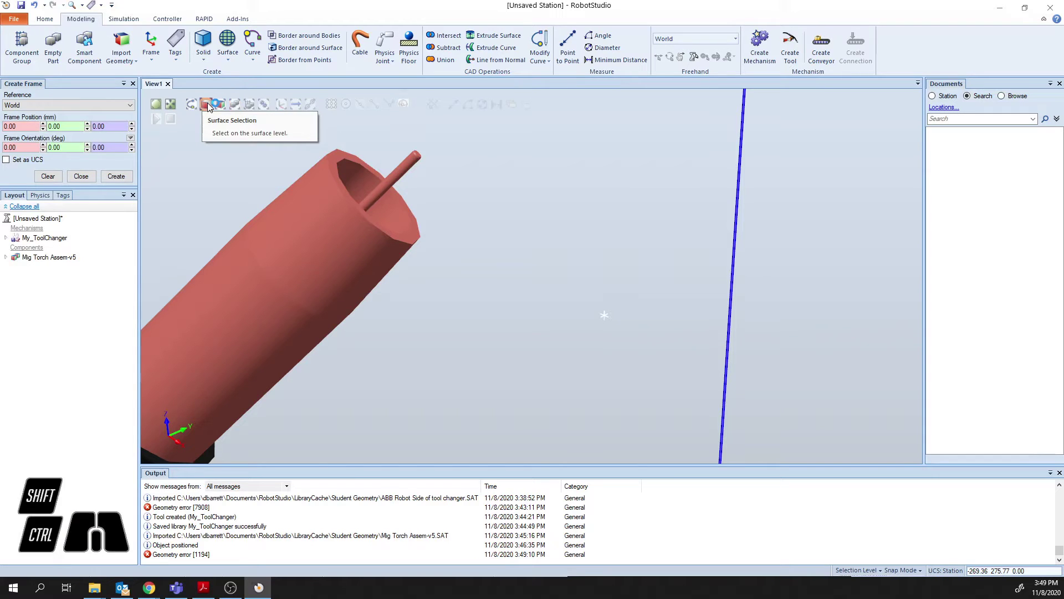
left_click(347, 105)
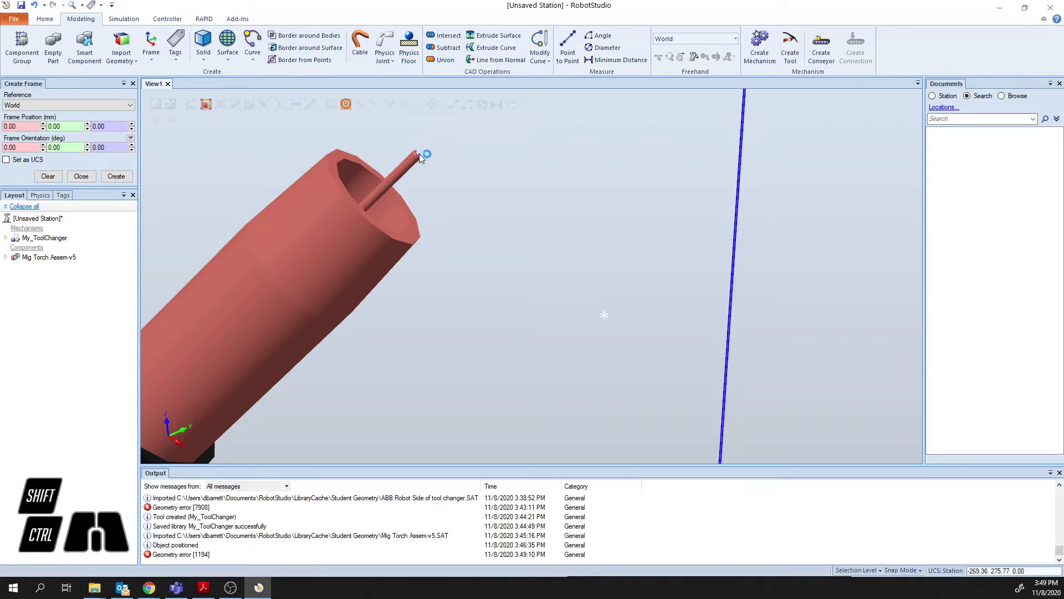
left_click(24, 127)
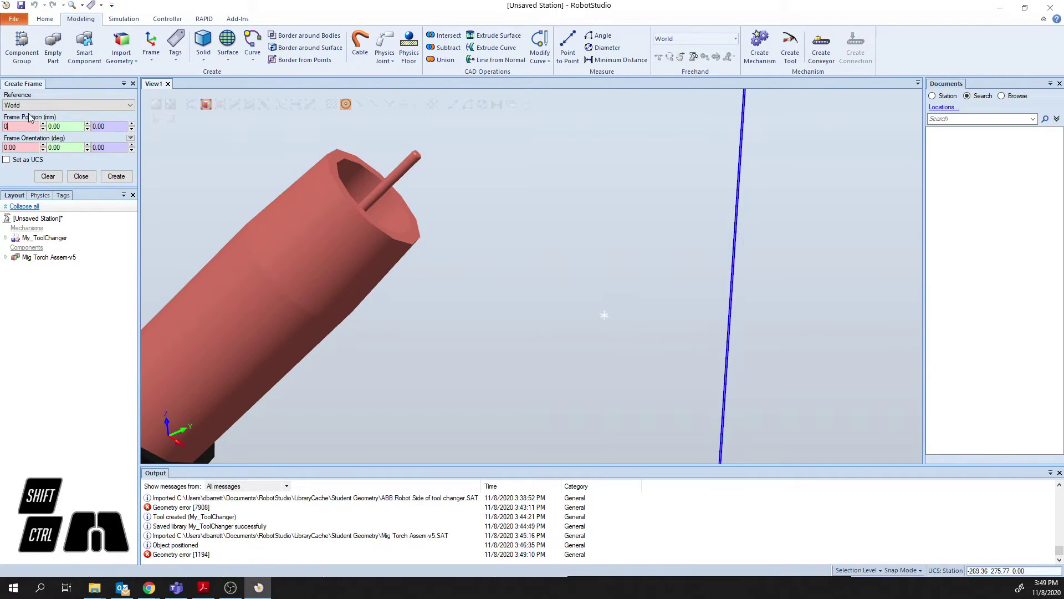
left_click(416, 153)
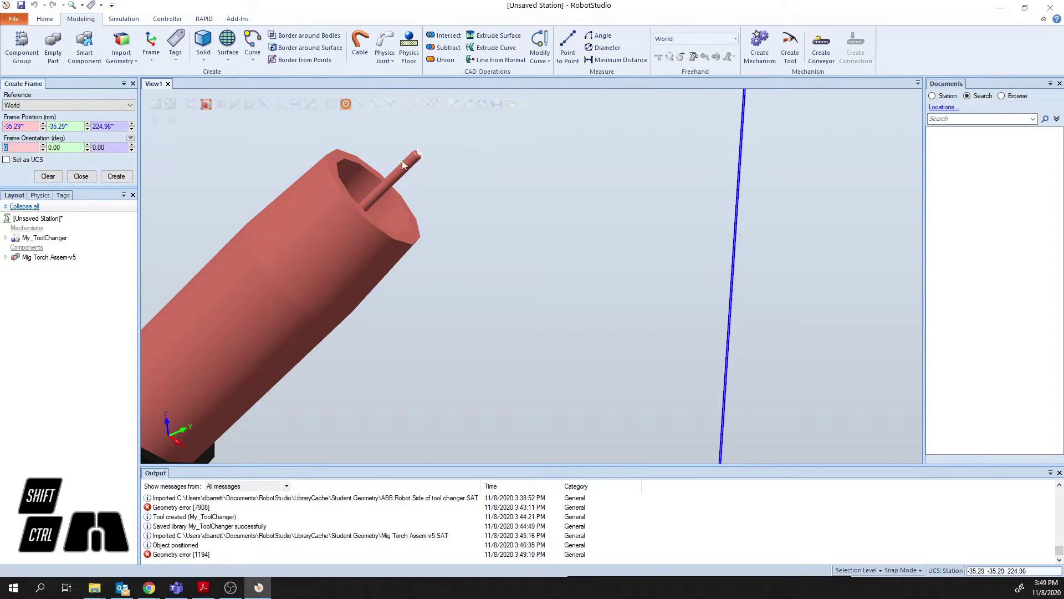
left_click(121, 177)
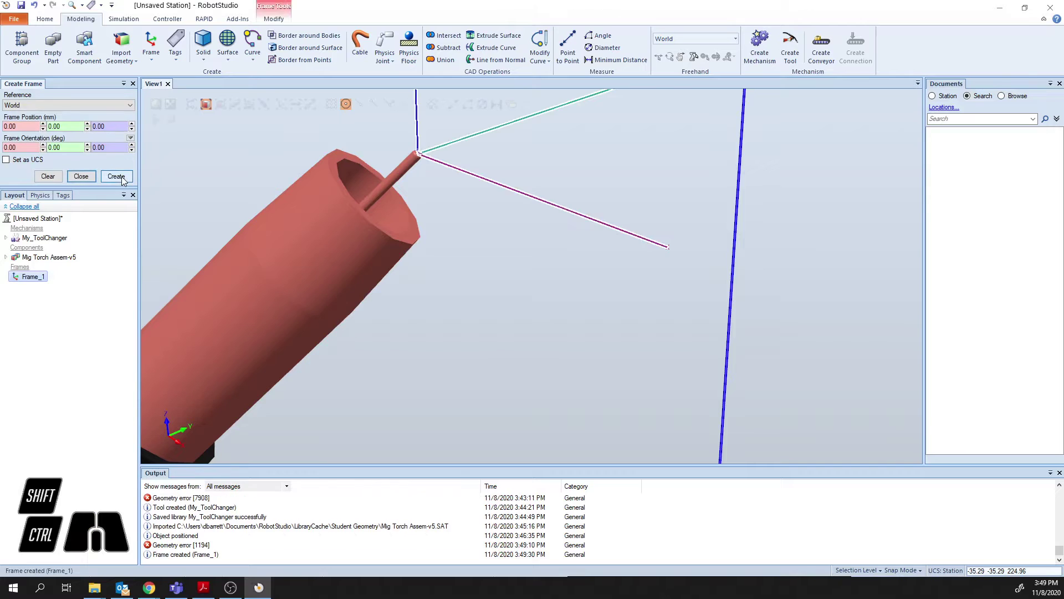
left_click(81, 176)
left_click(69, 216)
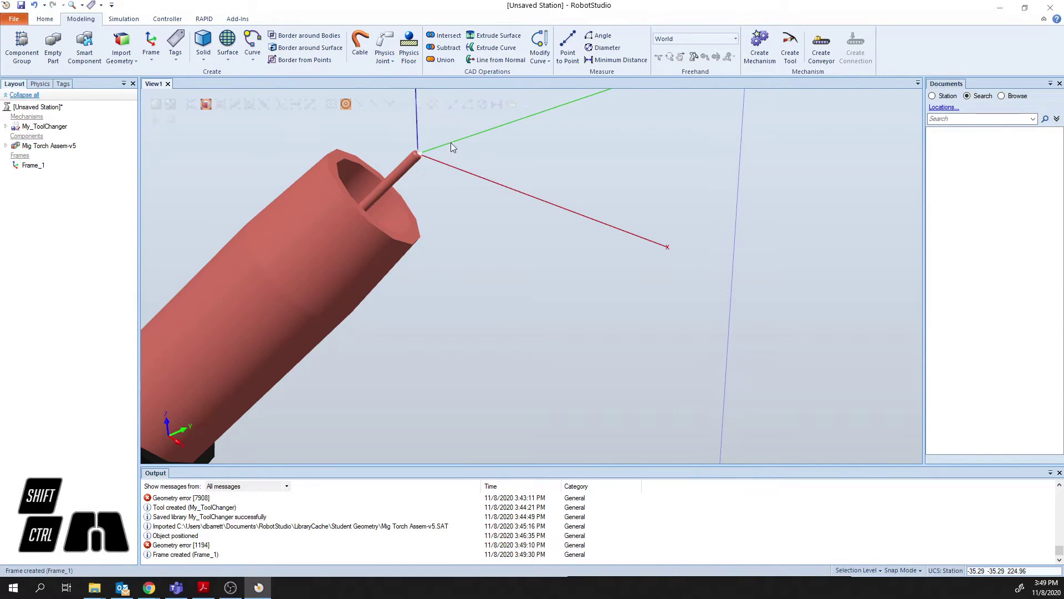
Set Frame_1 normal to the end face of the torch wire, with Z as the approach direction.
scroll(452, 144, "down", 5)
scroll(439, 137, "up", 2)
left_click_drag(447, 131, 443, 155, "ctrl")
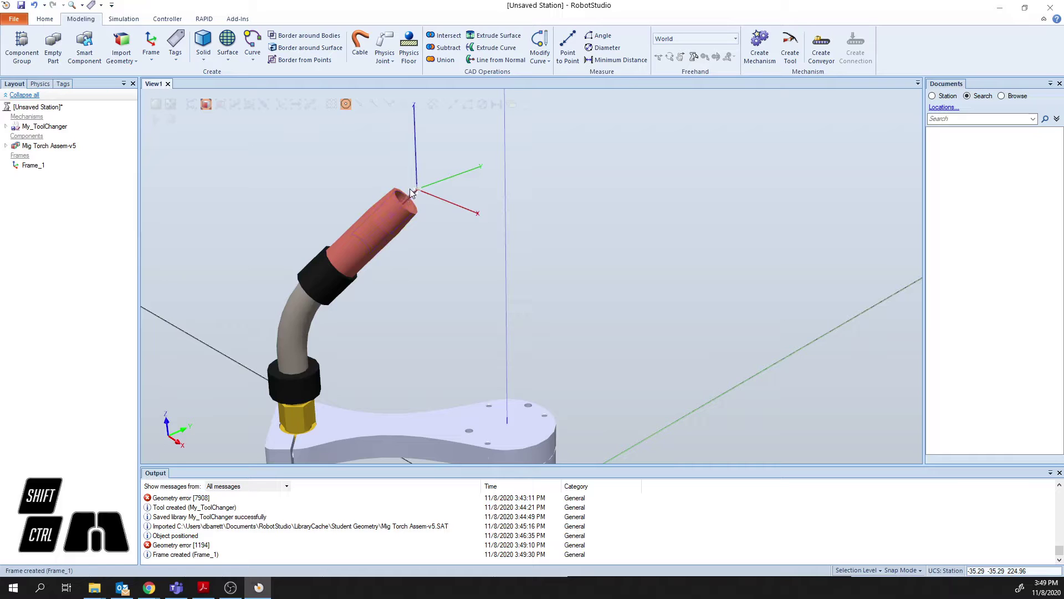
scroll(411, 196, "down", 1)
scroll(412, 195, "up", 6)
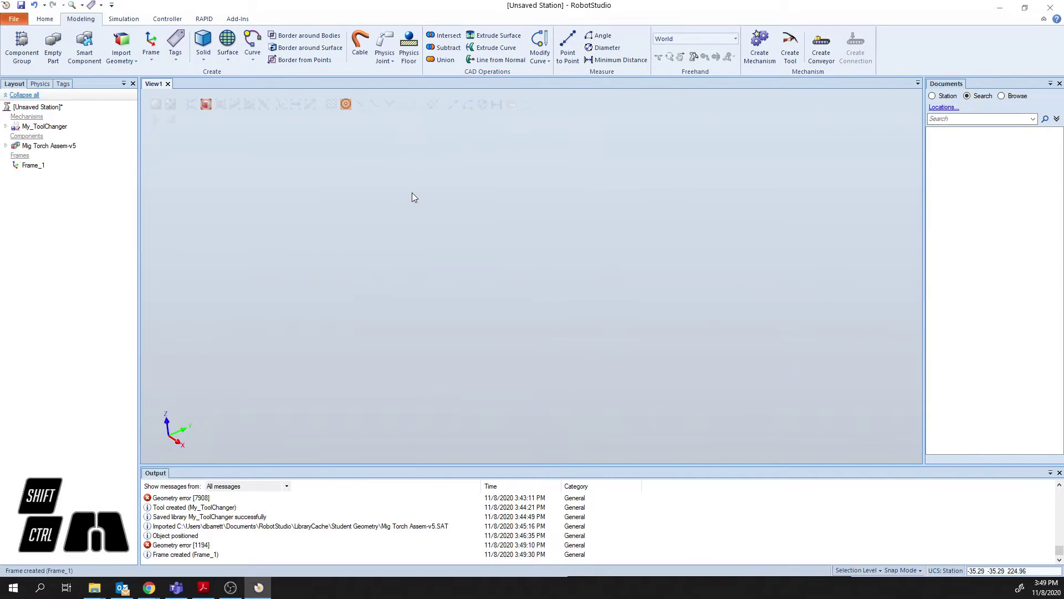
scroll(412, 194, "down", 5)
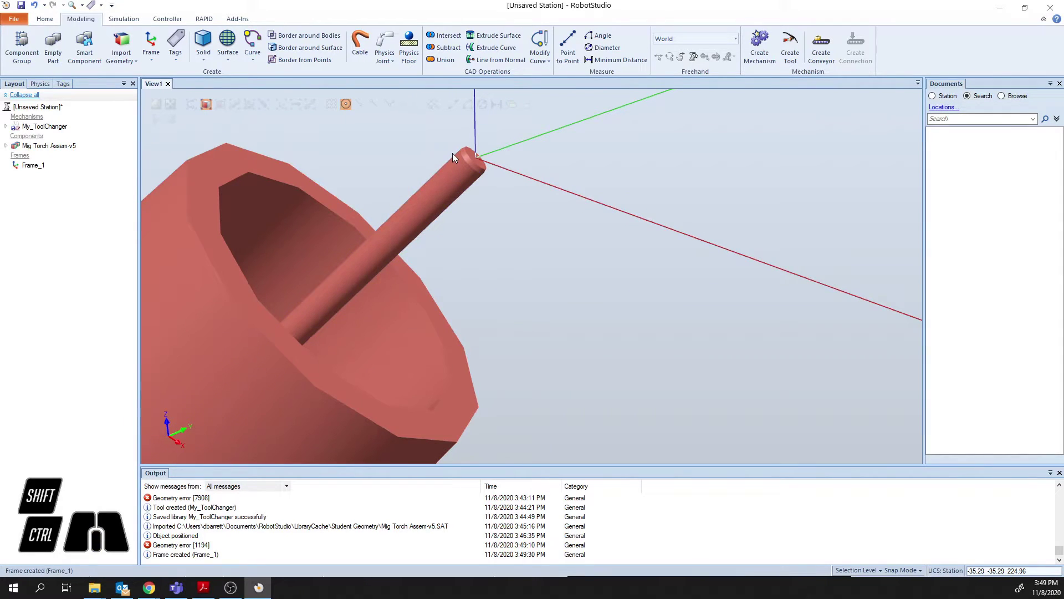
left_click(18, 168)
right_click(19, 167)
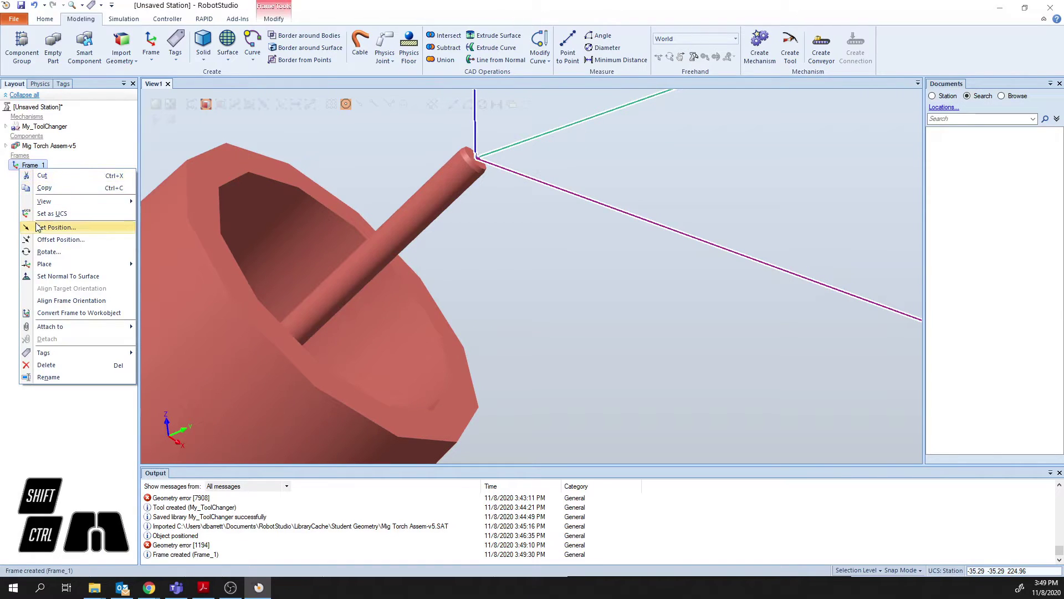
mouse_move(53, 265)
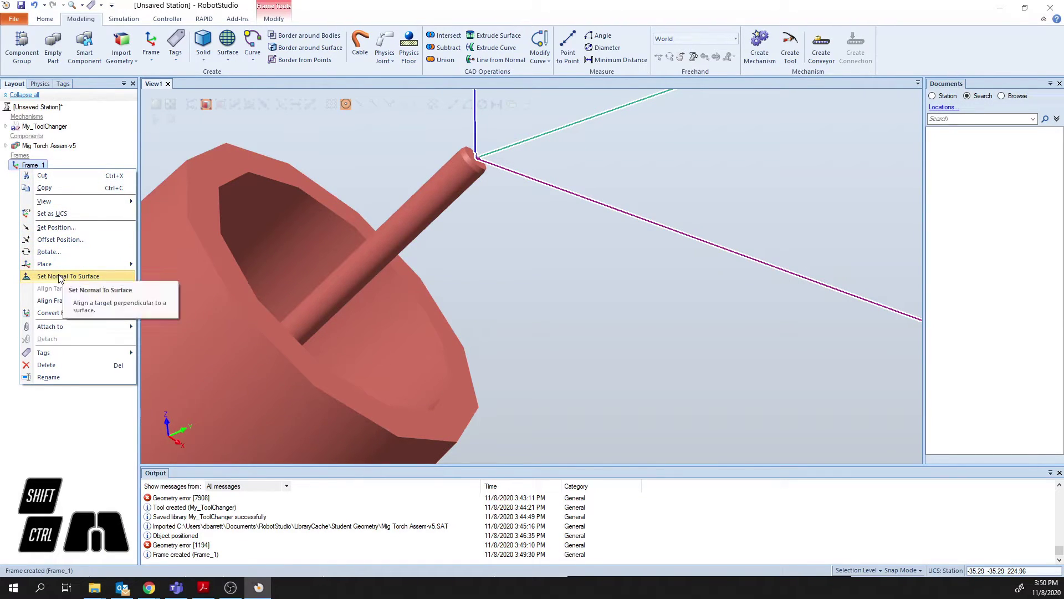
left_click(60, 278)
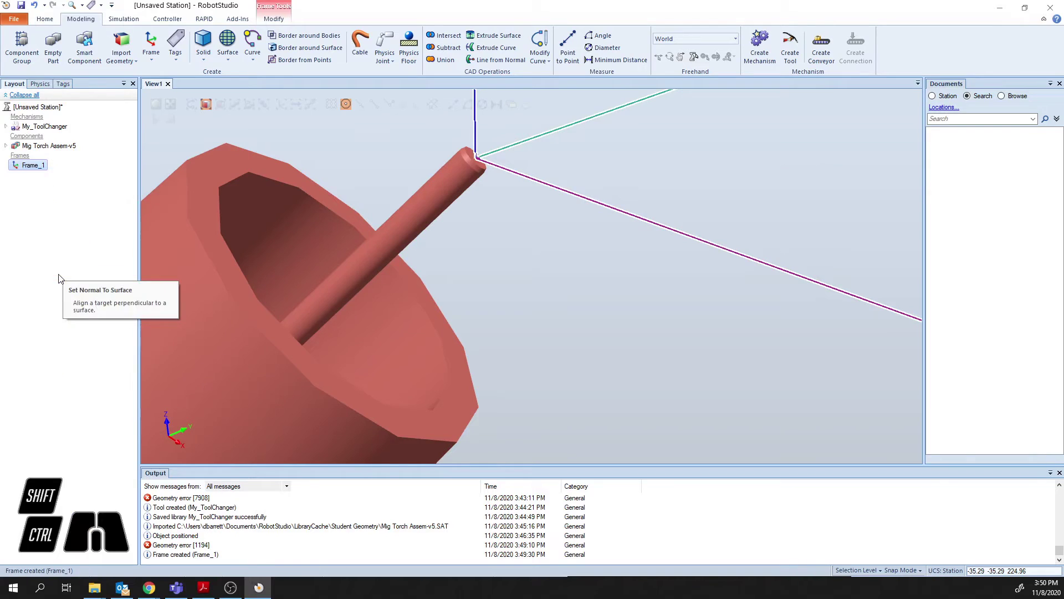
left_click(472, 159)
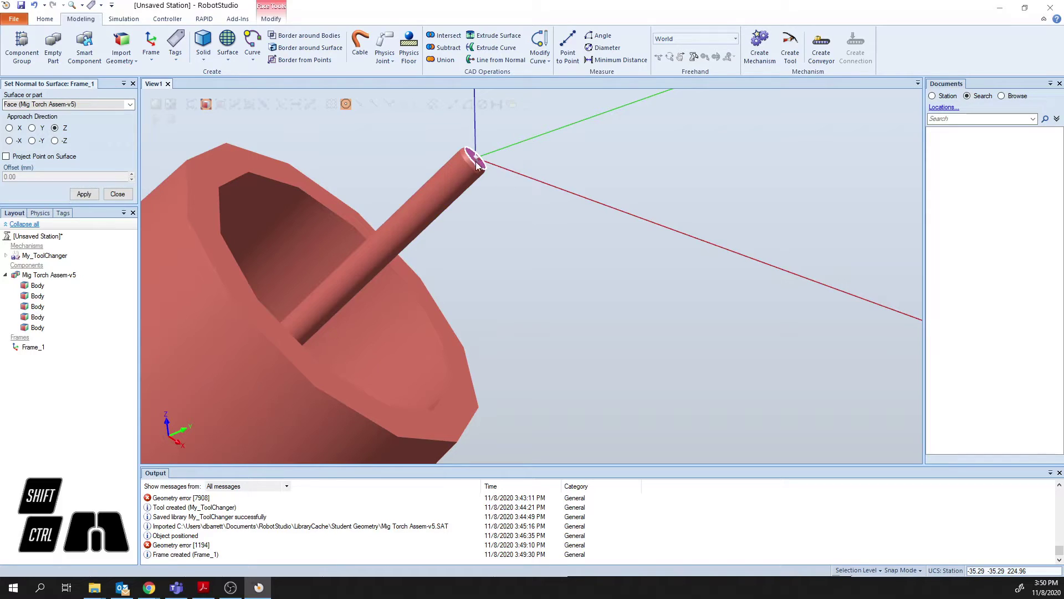
left_click(86, 194)
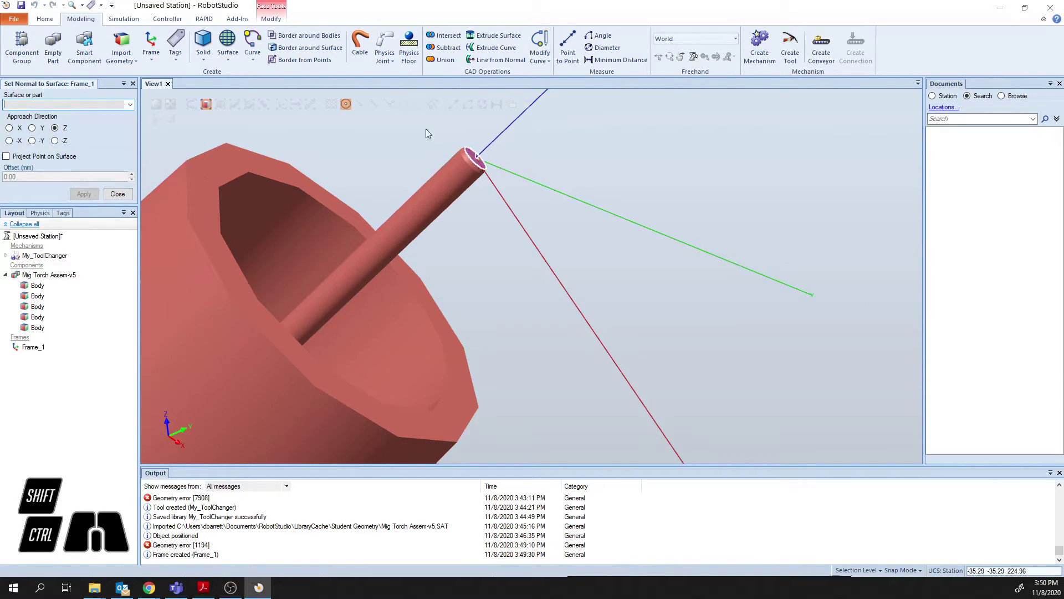
left_click(470, 160)
left_click(117, 193)
Rotate Frame_1 by 45 degrees about its local Z axis.
right_click(28, 219)
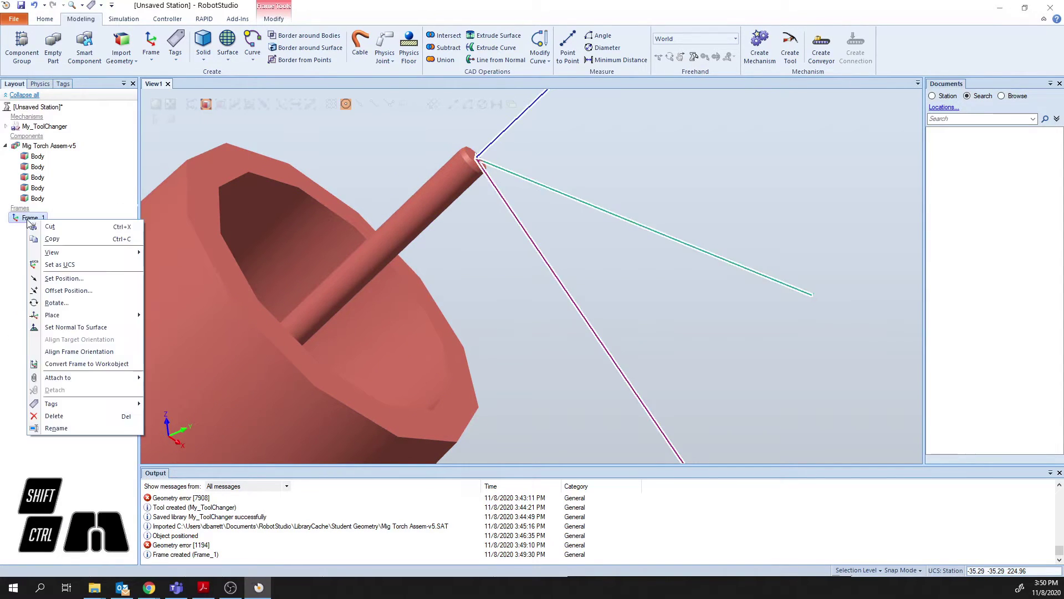
left_click(57, 303)
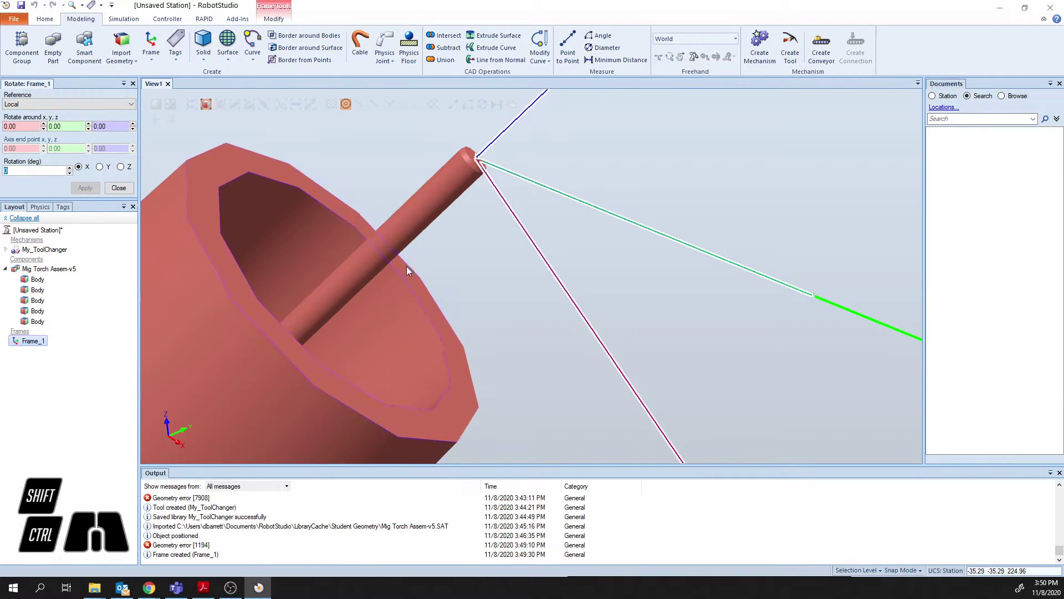
mouse_move(647, 341)
left_mouse_down("ctrl+shift")
mouse_move(646, 352)
mouse_move(641, 344)
left_mouse_up("ctrl+shift")
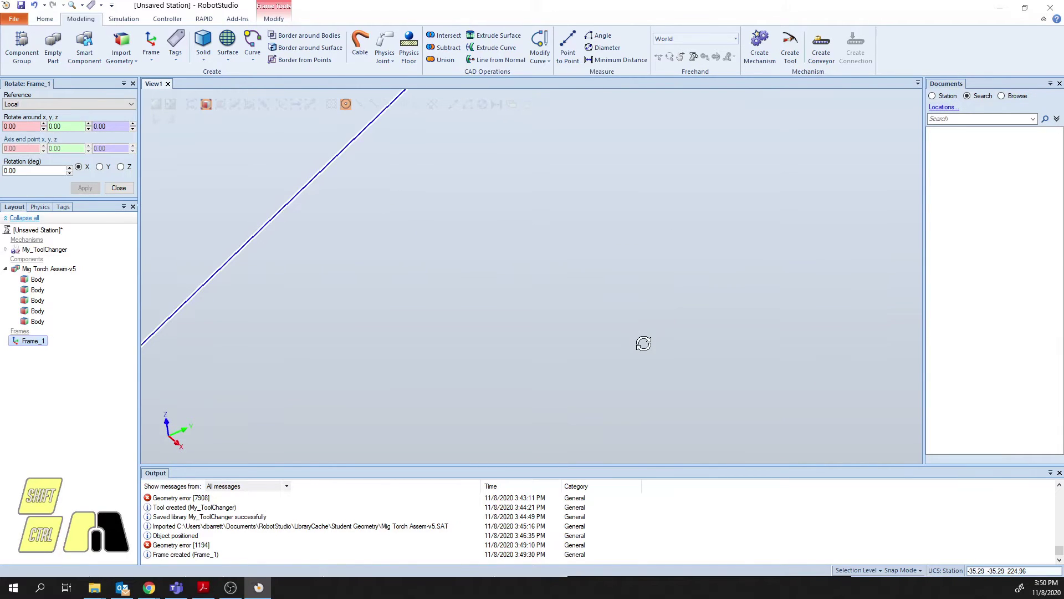
scroll(464, 341, "up", 5)
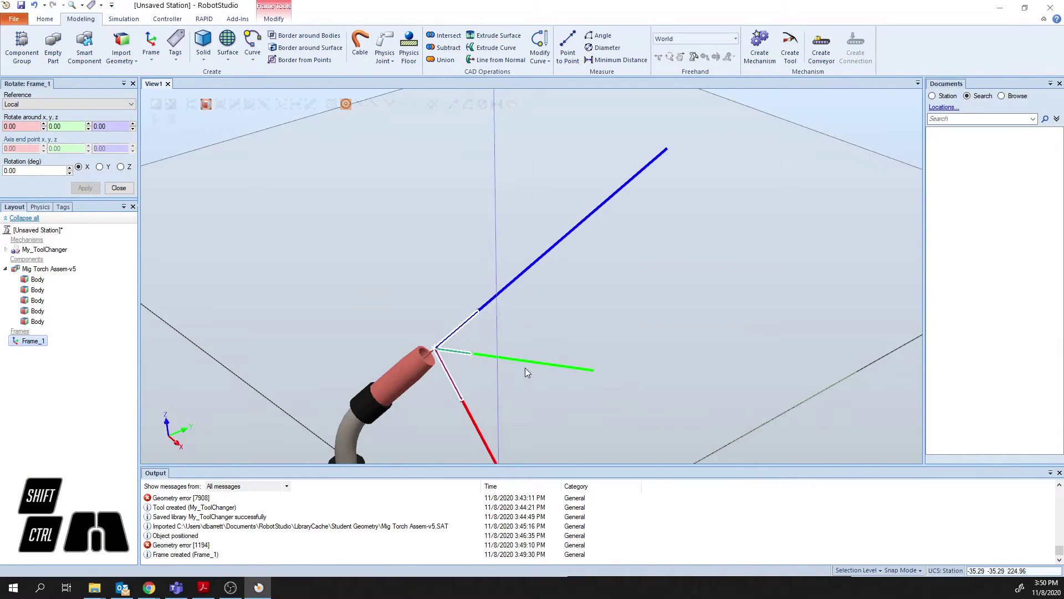
scroll(527, 368, "down", 3)
left_click_drag(535, 387, 573, 241, "ctrl")
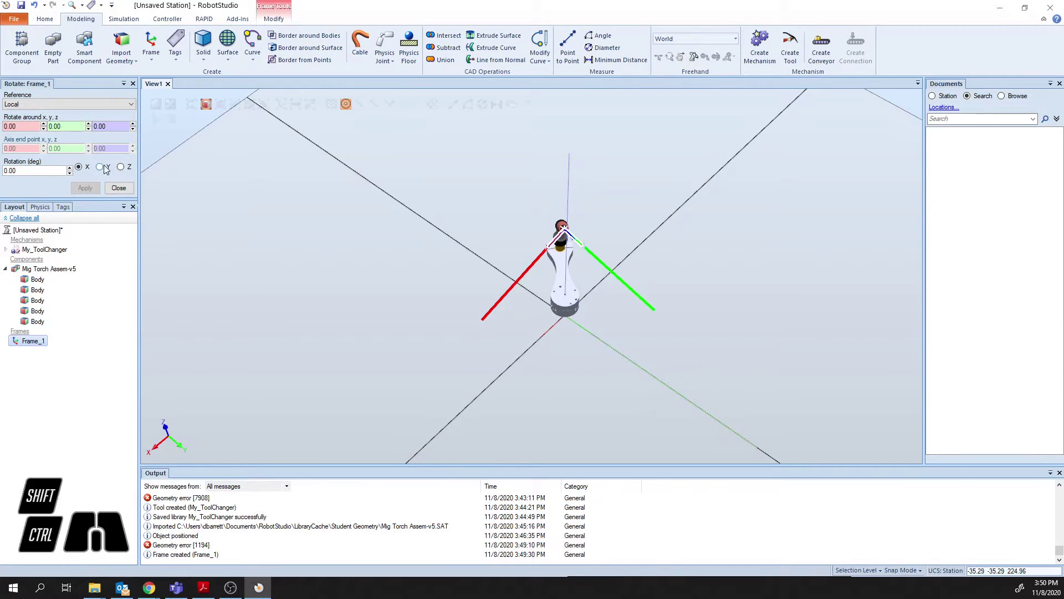
left_click(121, 167)
double_click(52, 171)
type("45")
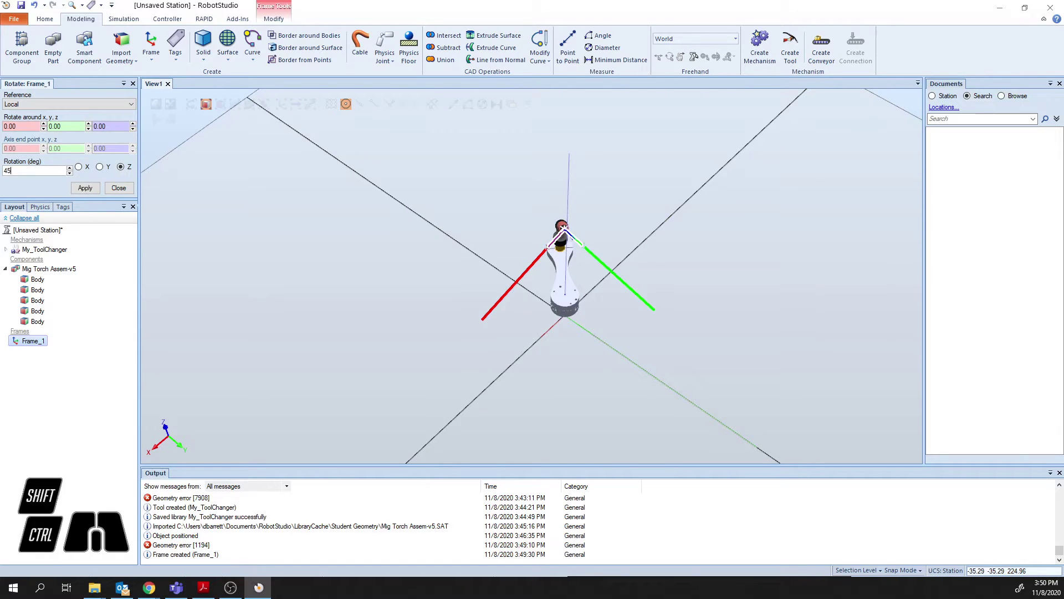
key("Return")
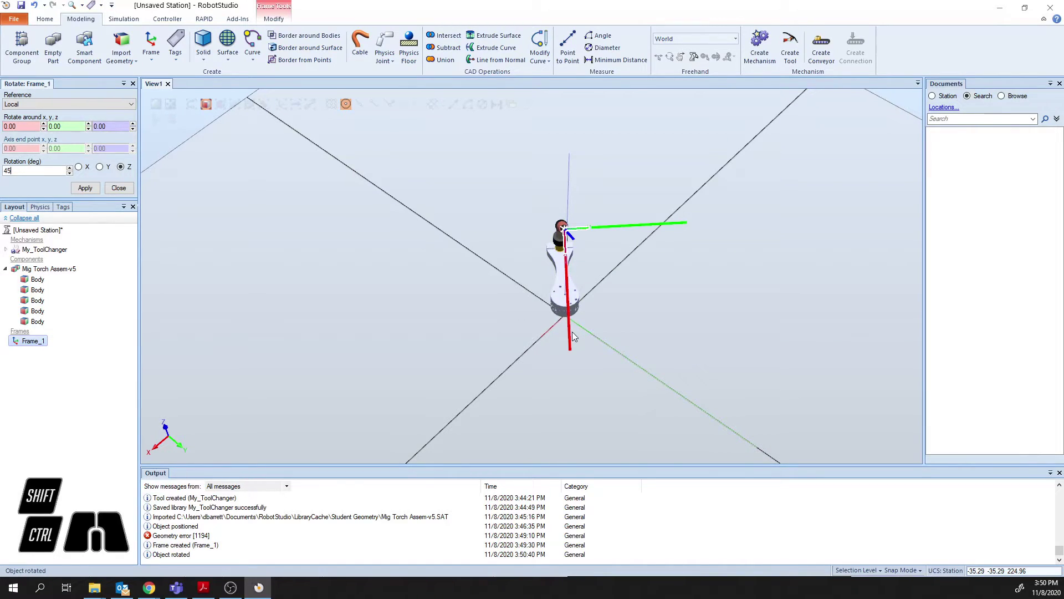
left_click_drag(555, 266, 630, 220, "ctrl+shift")
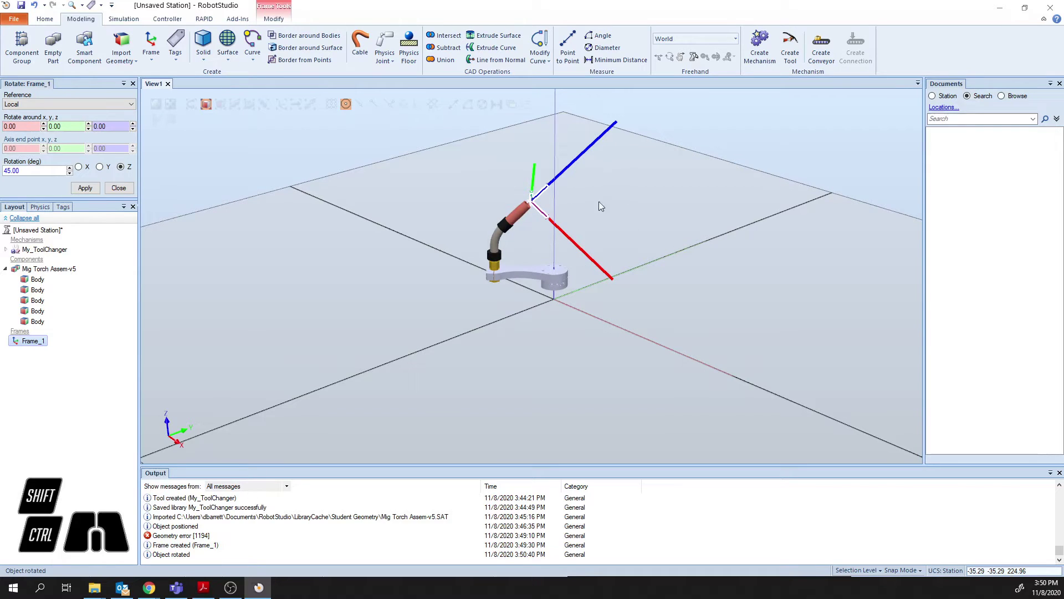
left_click(118, 188)
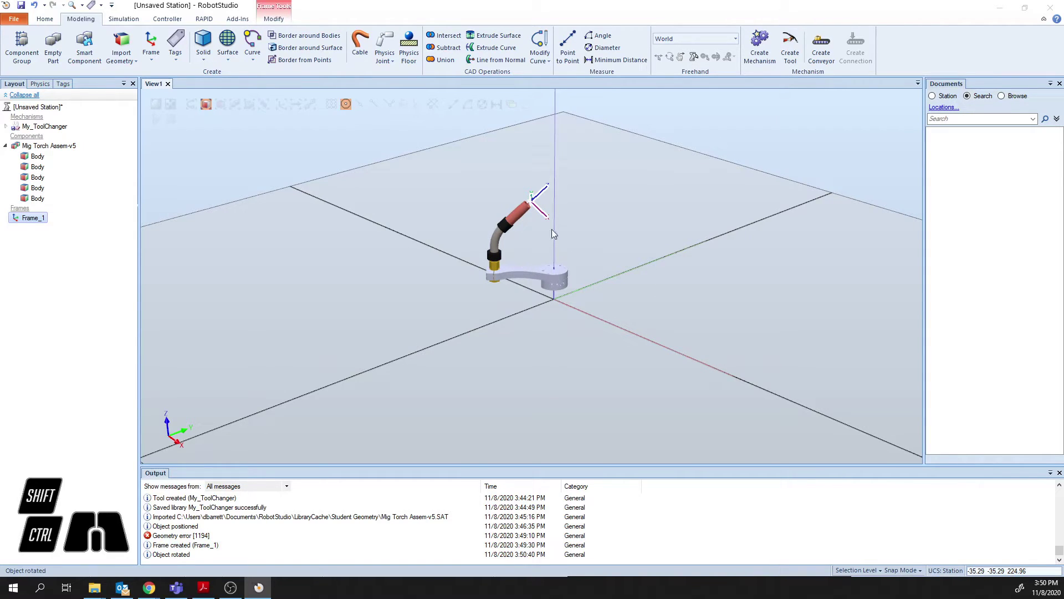
left_click(580, 228)
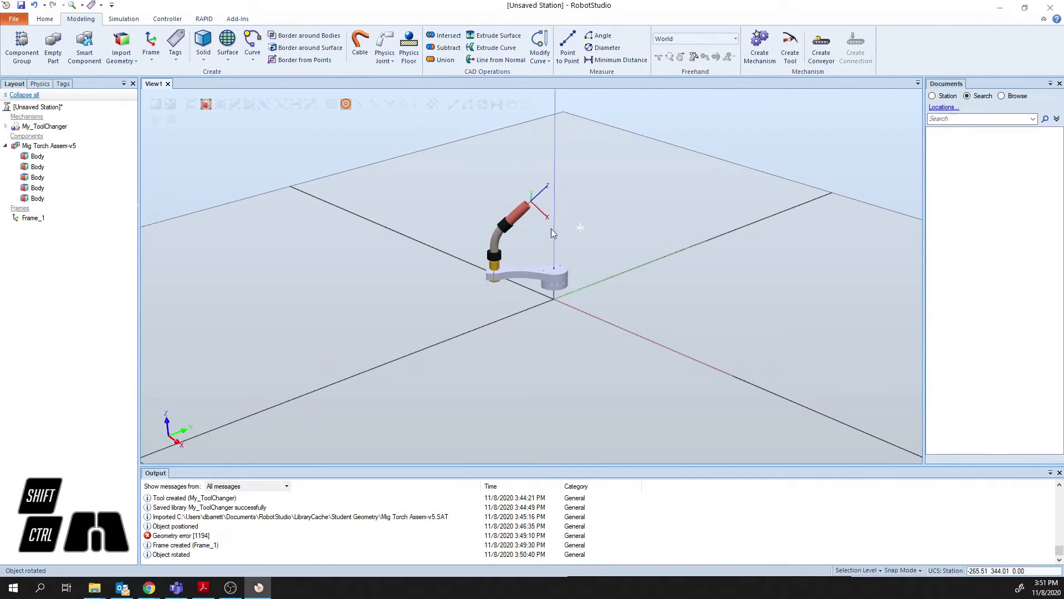
Start creating a tool named My_Mig that uses the existing component Mig Torch Assem-v5.
left_click(789, 47)
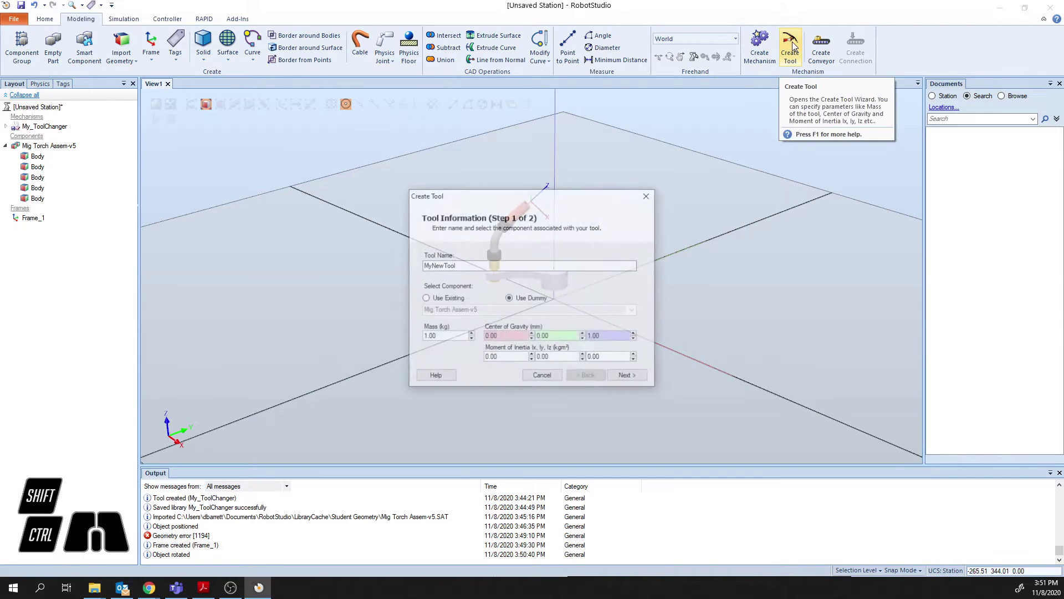
left_click_drag(488, 199, 729, 165)
left_click_drag(712, 233, 672, 233)
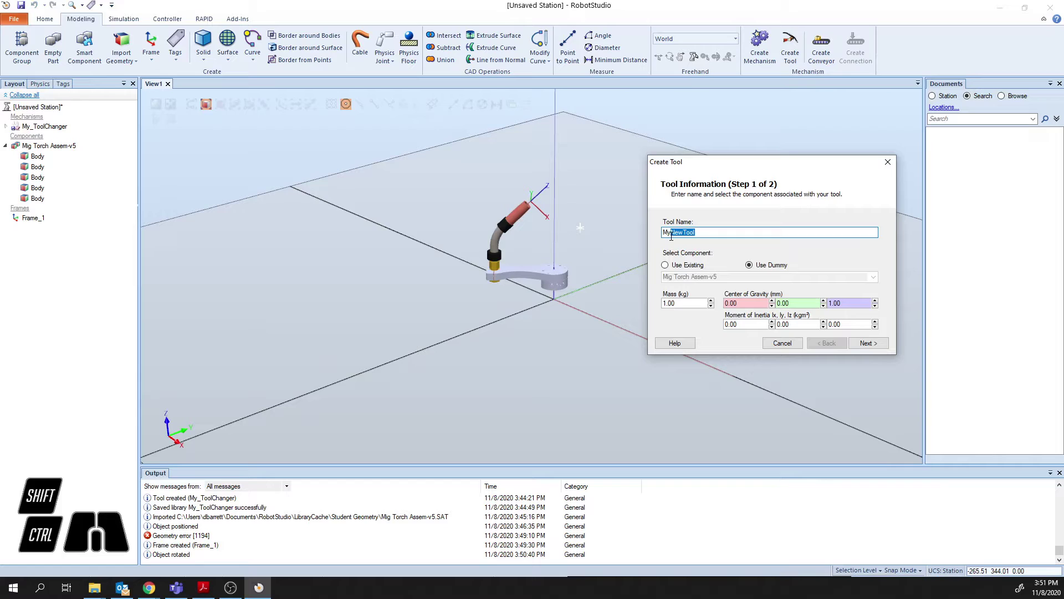
type("_Mig")
left_click(665, 265)
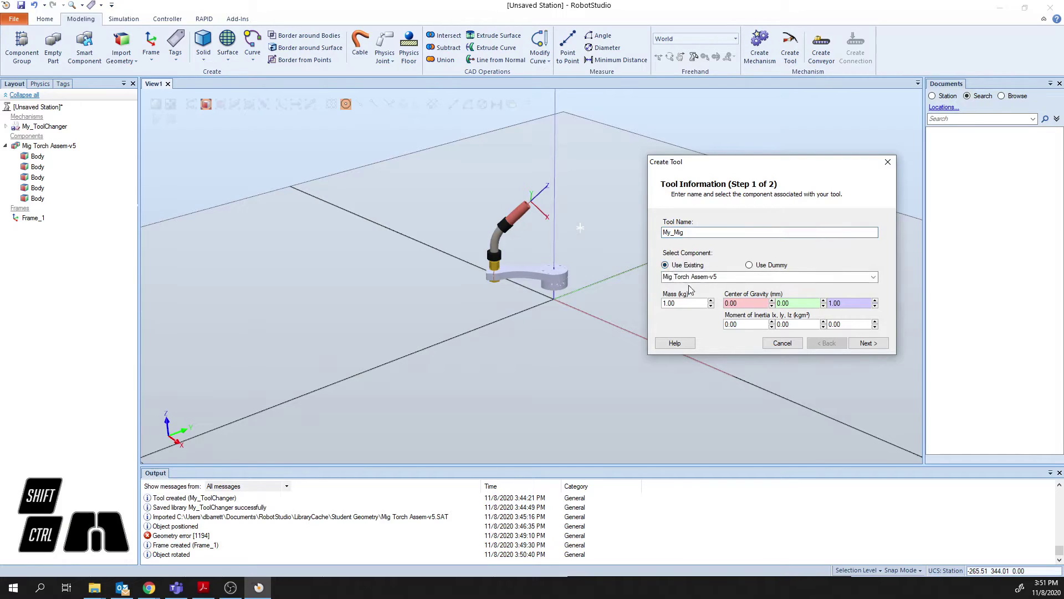
Set the tool's center of gravity to about -46.12, -46.10, 82.90 mm by snapping to the whole torch part's gravity center.
left_click(240, 105)
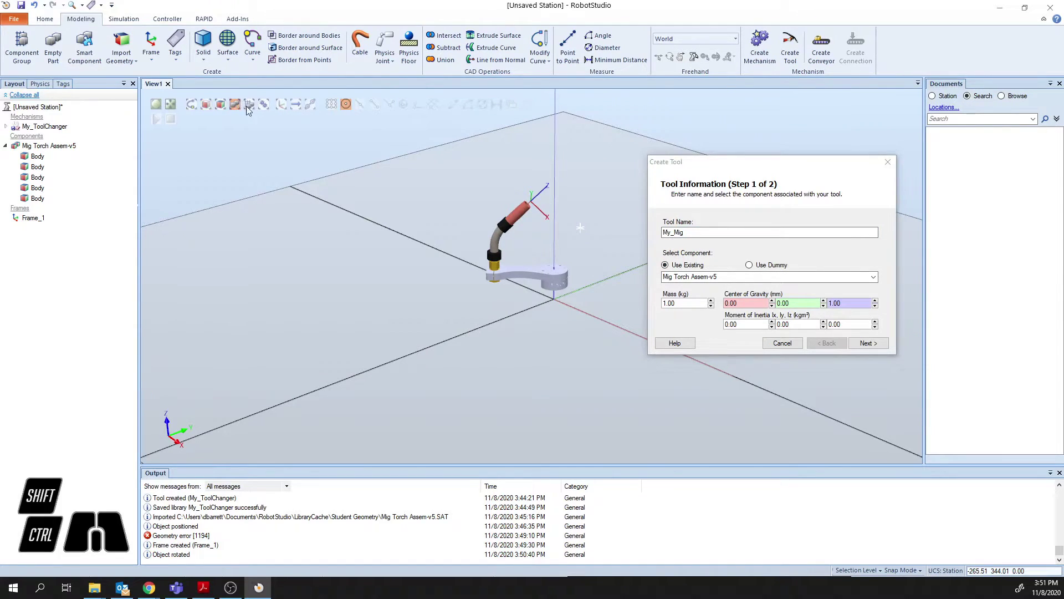
left_click(538, 272)
left_click(743, 303)
left_click(526, 277)
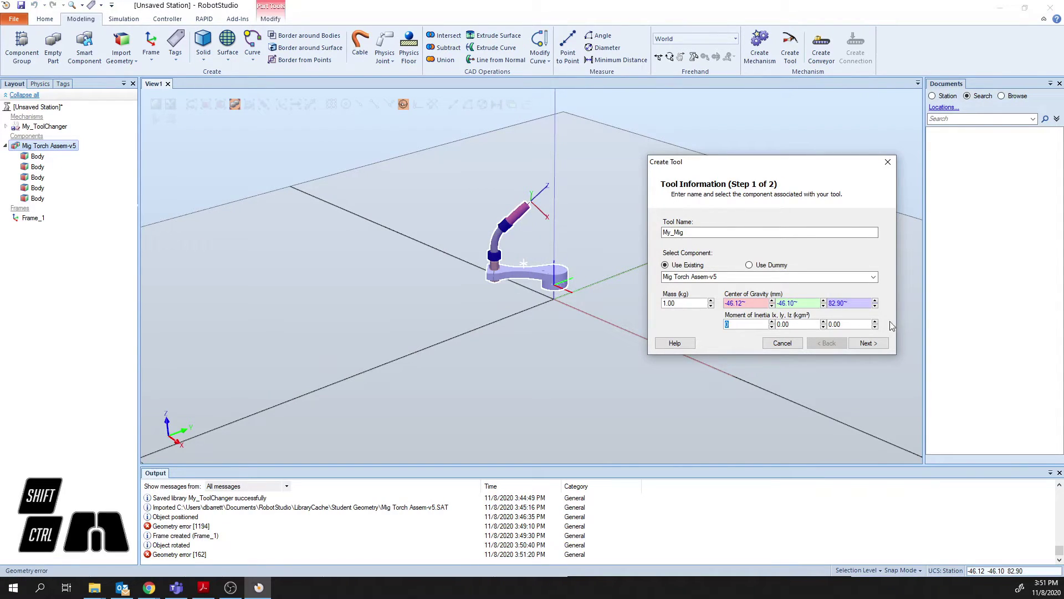
Add a TCP named My_Mig to the tool with its position and orientation taken from Frame_1.
left_click(868, 343)
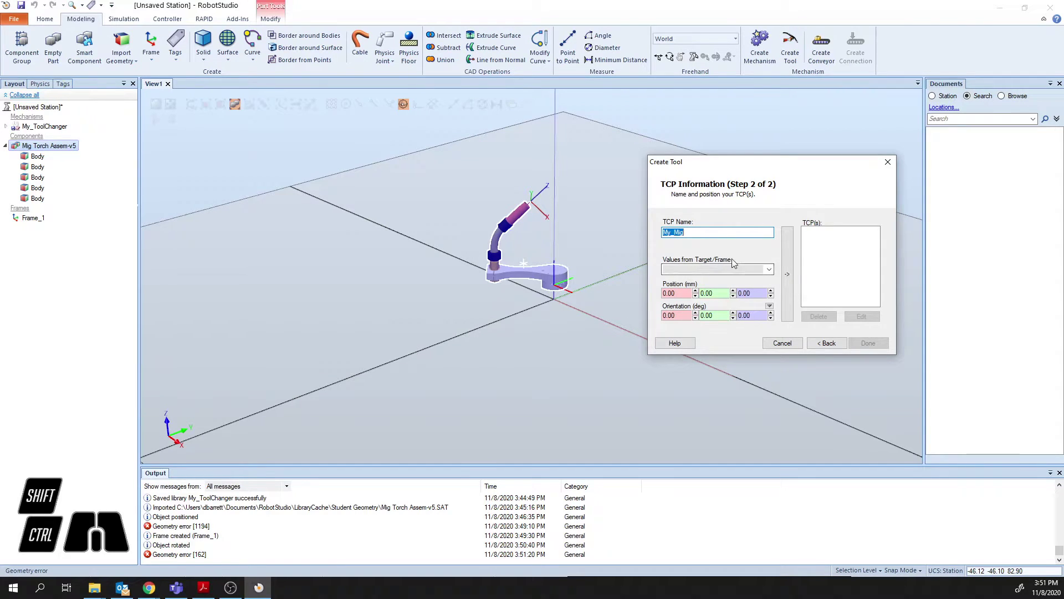
left_click(768, 269)
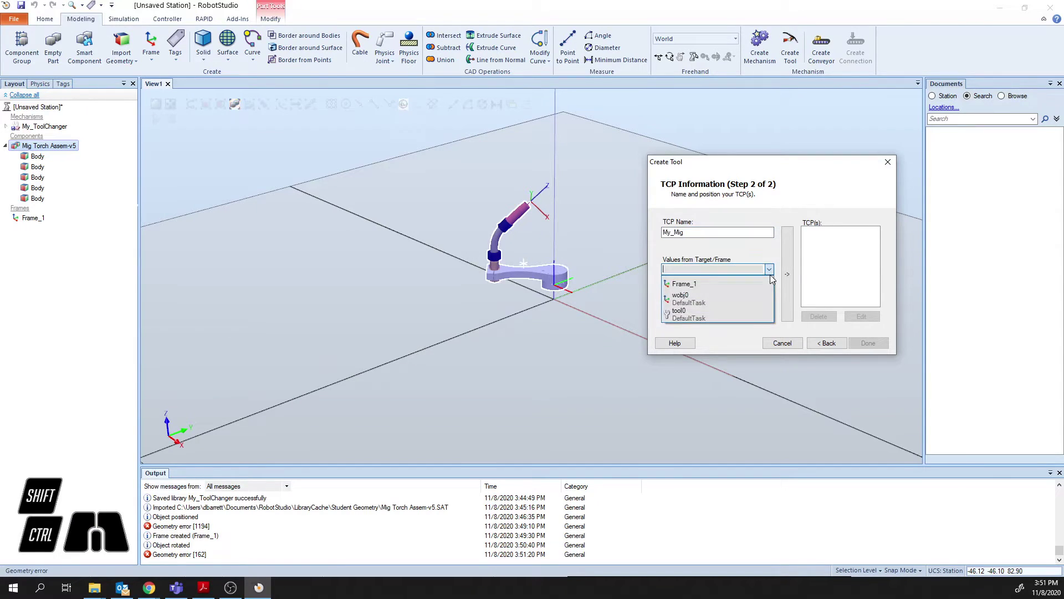
left_click(730, 281)
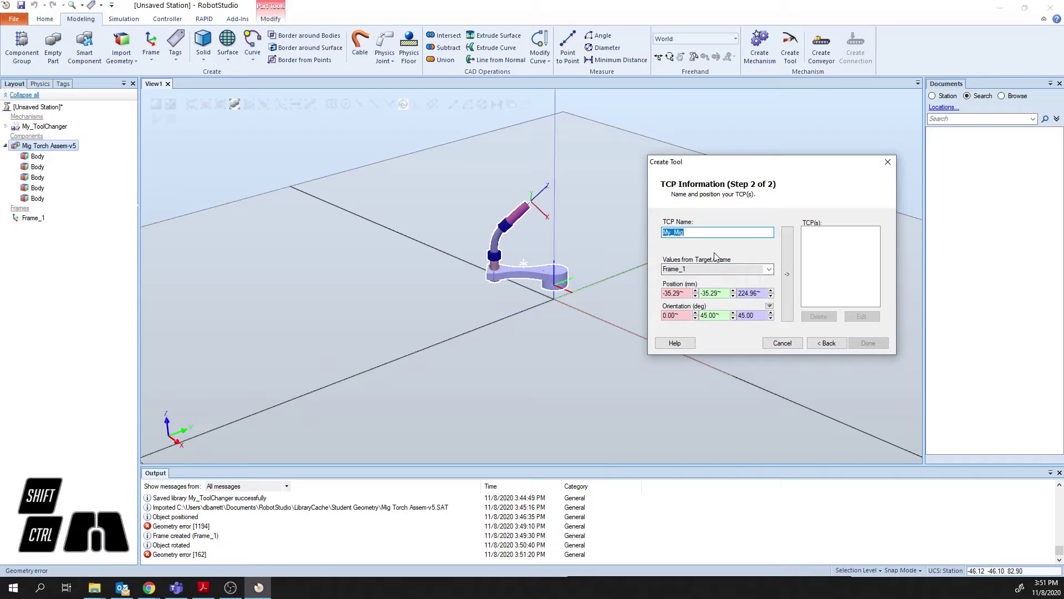
left_click(790, 272)
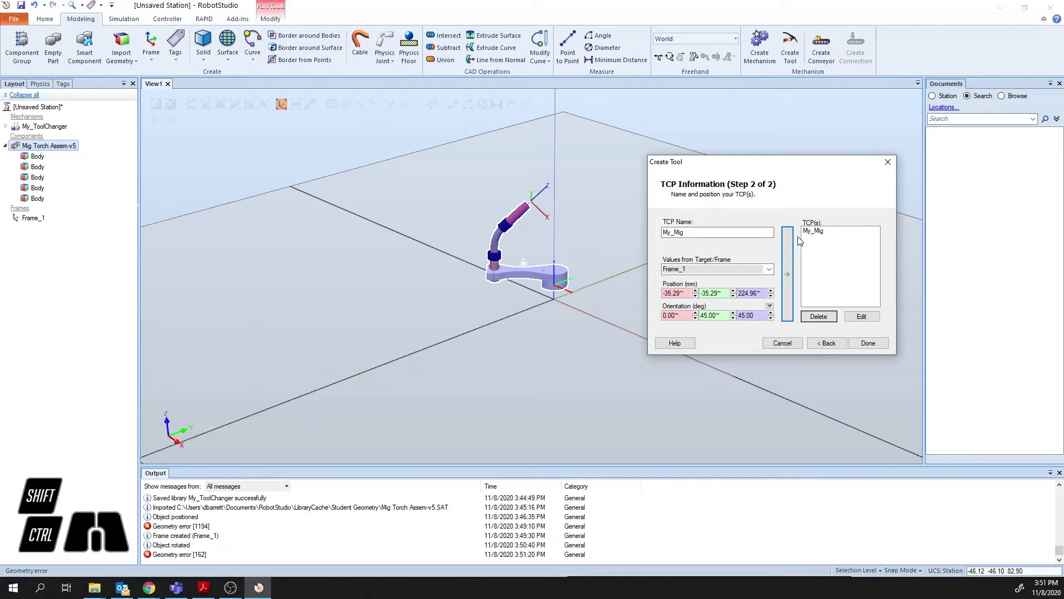
Finish creating the My_Mig tool and delete Frame_1 from the station.
left_click(870, 343)
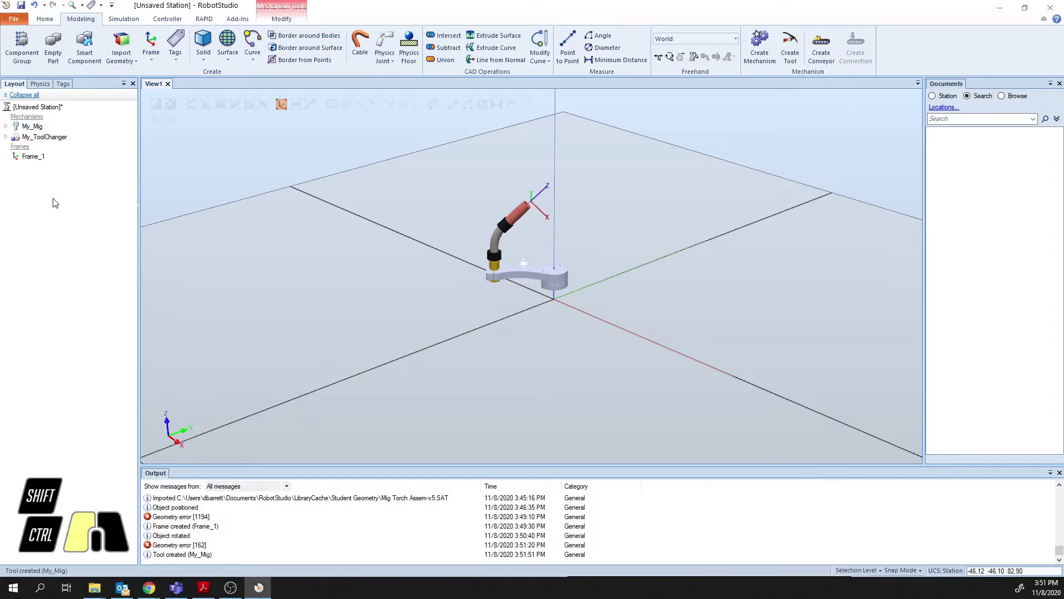
left_click(13, 157)
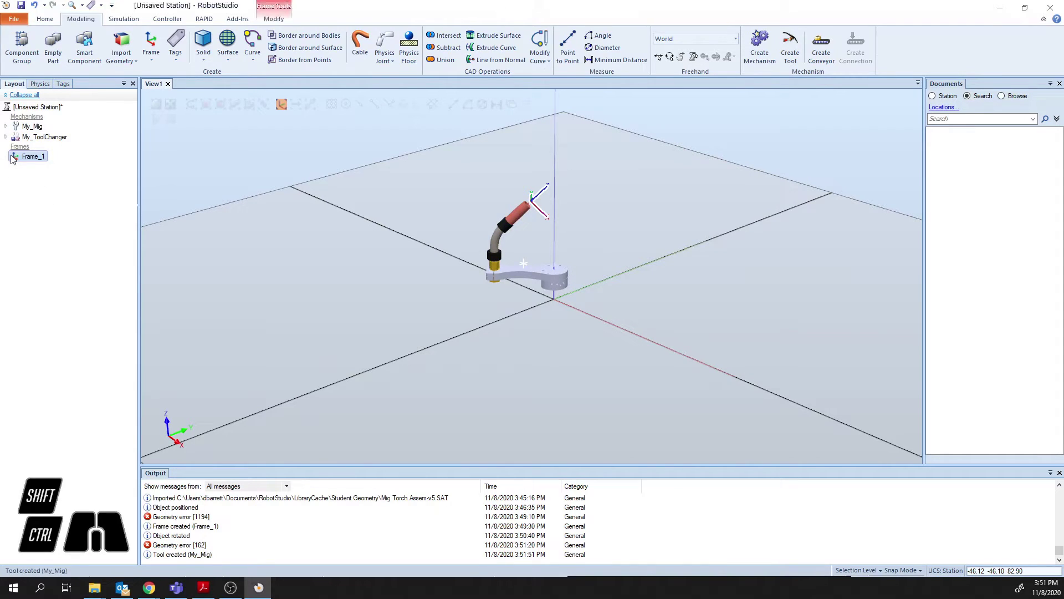
key("Delete")
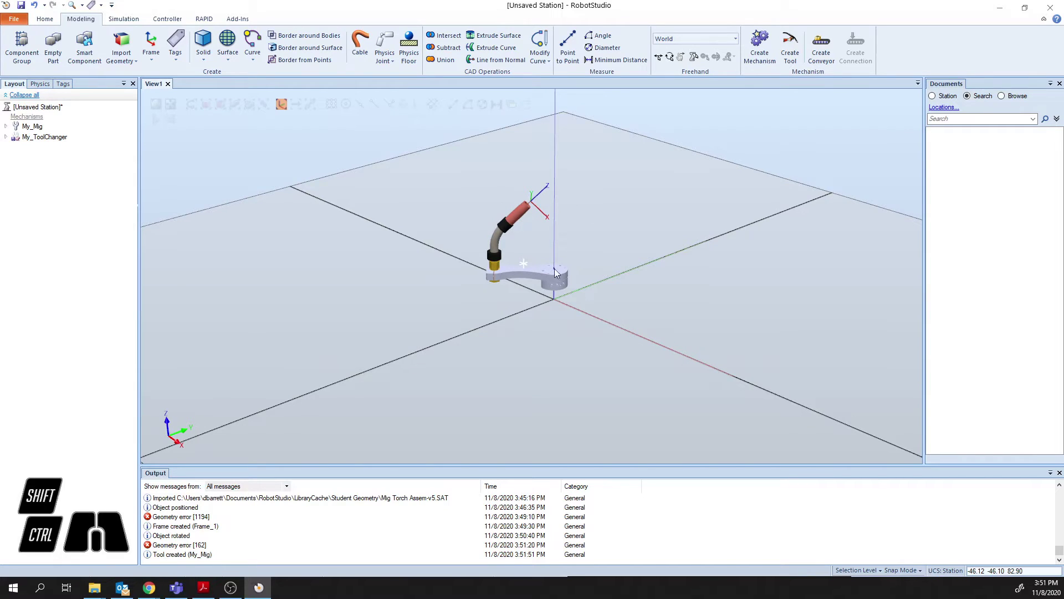
Save the My_Mig tool as a library file named My_Mig in the Libraries folder.
right_click(17, 127)
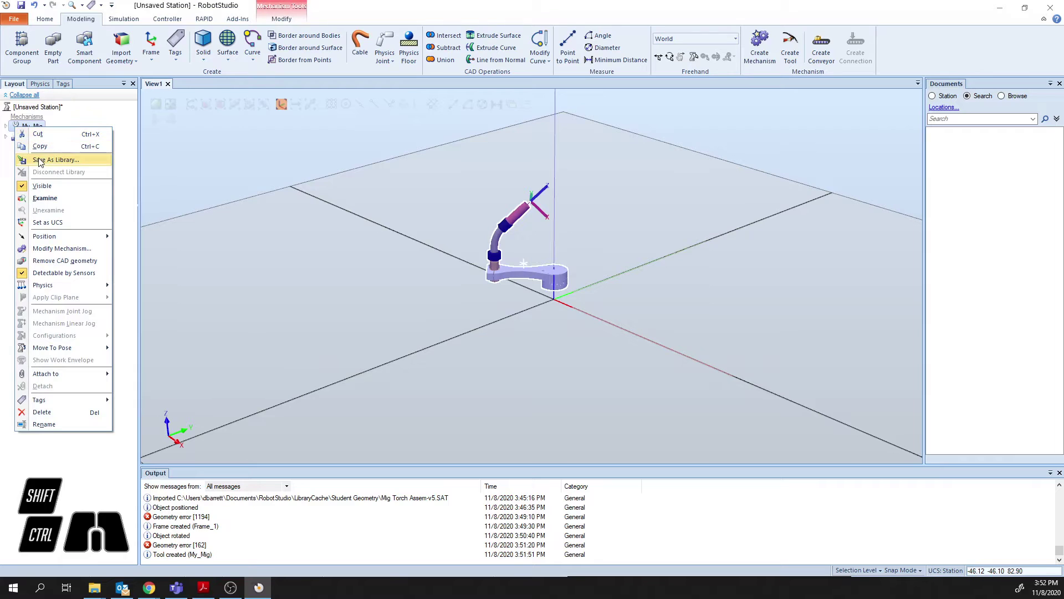
left_click(55, 160)
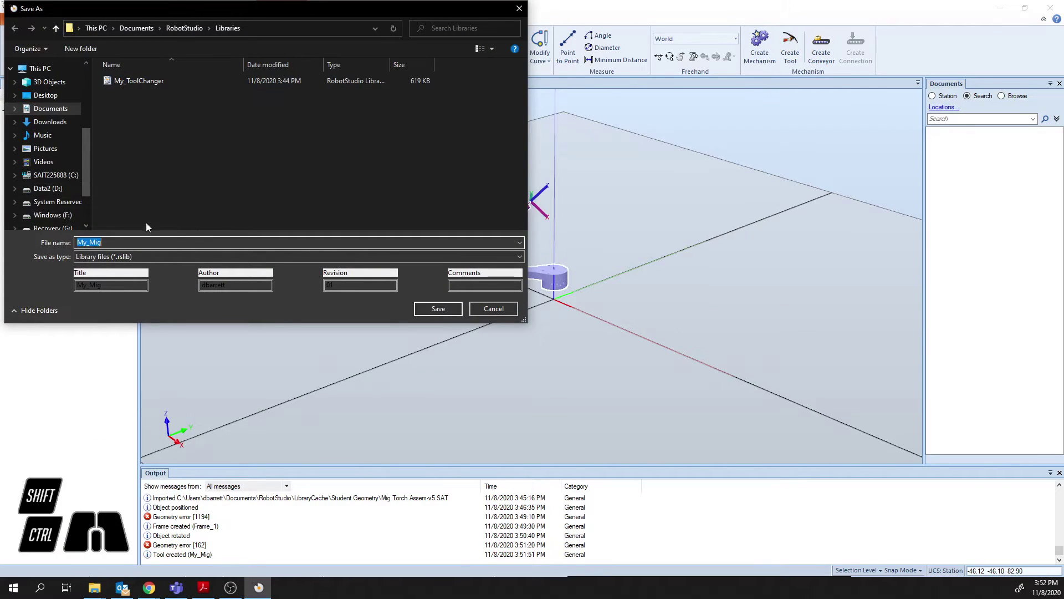
left_click(438, 309)
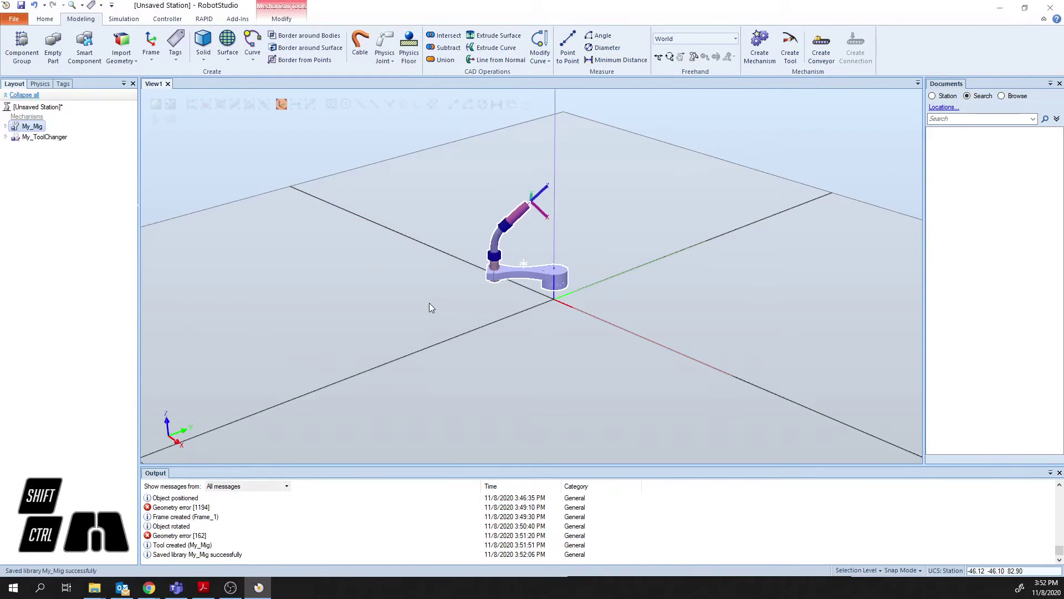
left_click(269, 143)
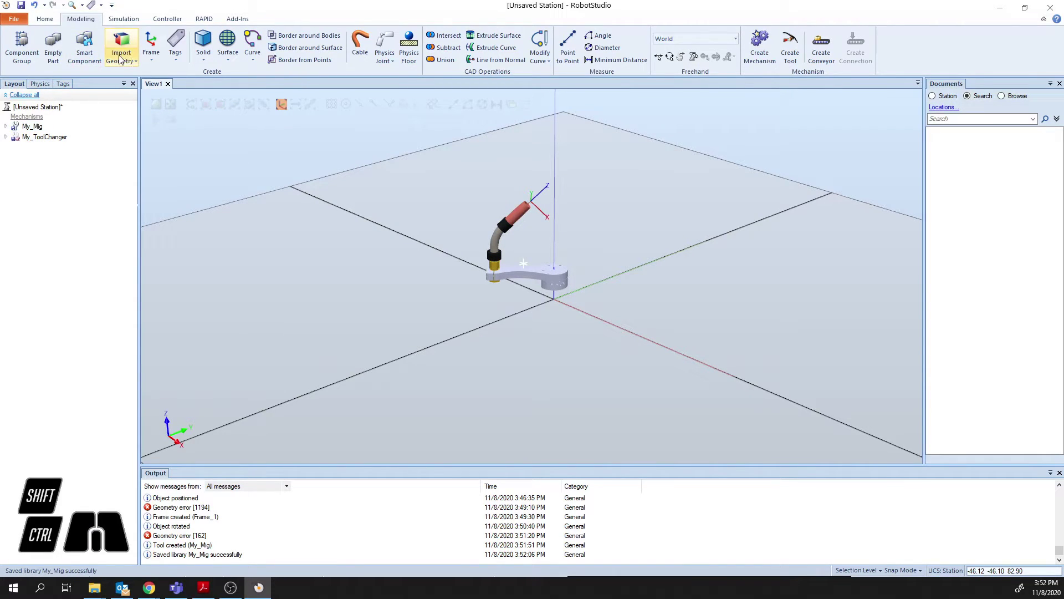
Check the user library for the saved My_Mig and My_ToolChanger tools without importing anything.
left_click(46, 21)
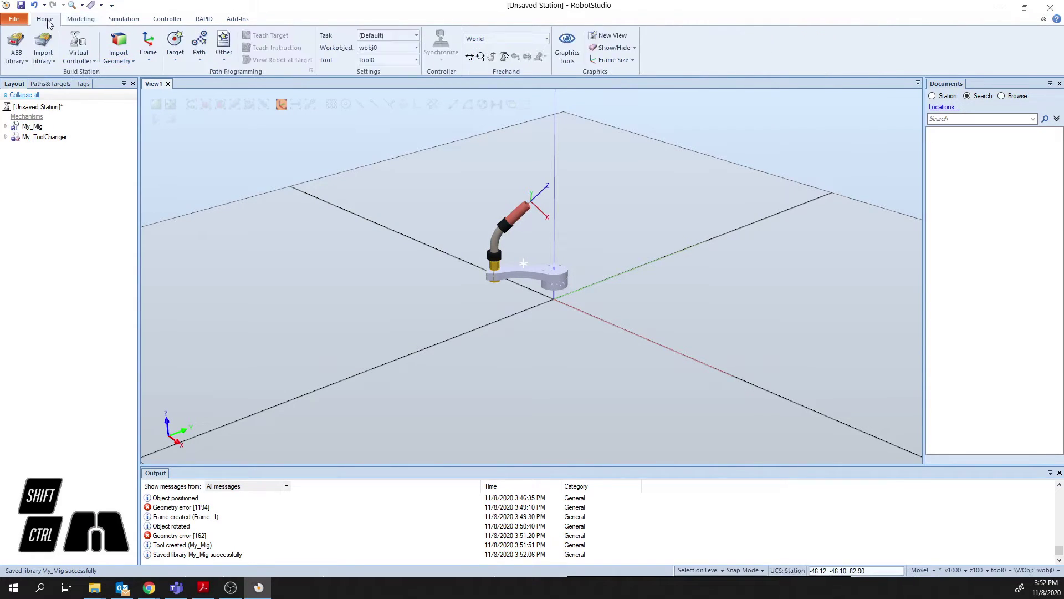
left_click(44, 57)
mouse_move(54, 73)
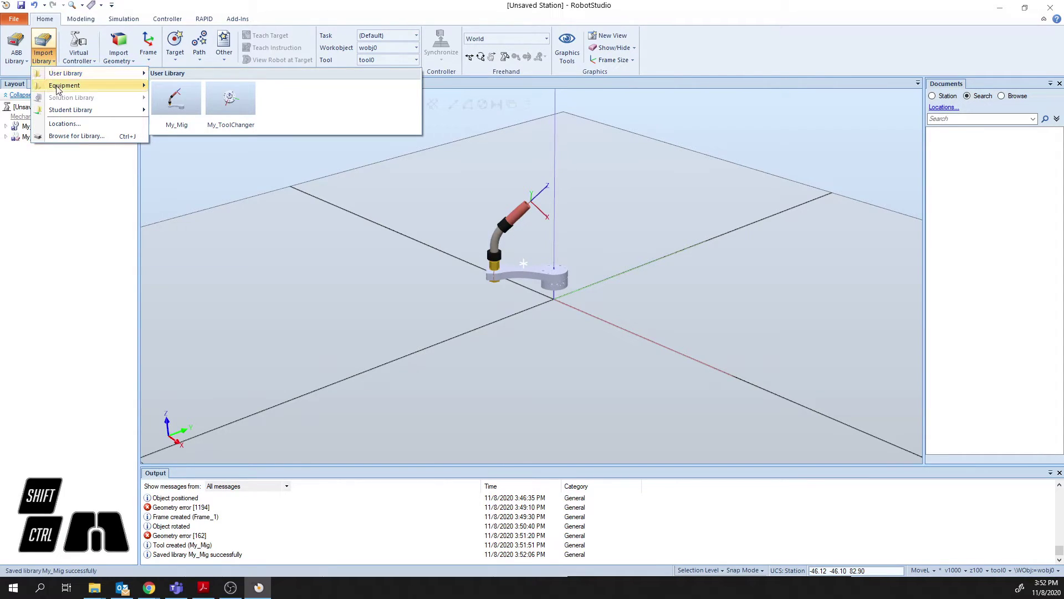
left_click(651, 105)
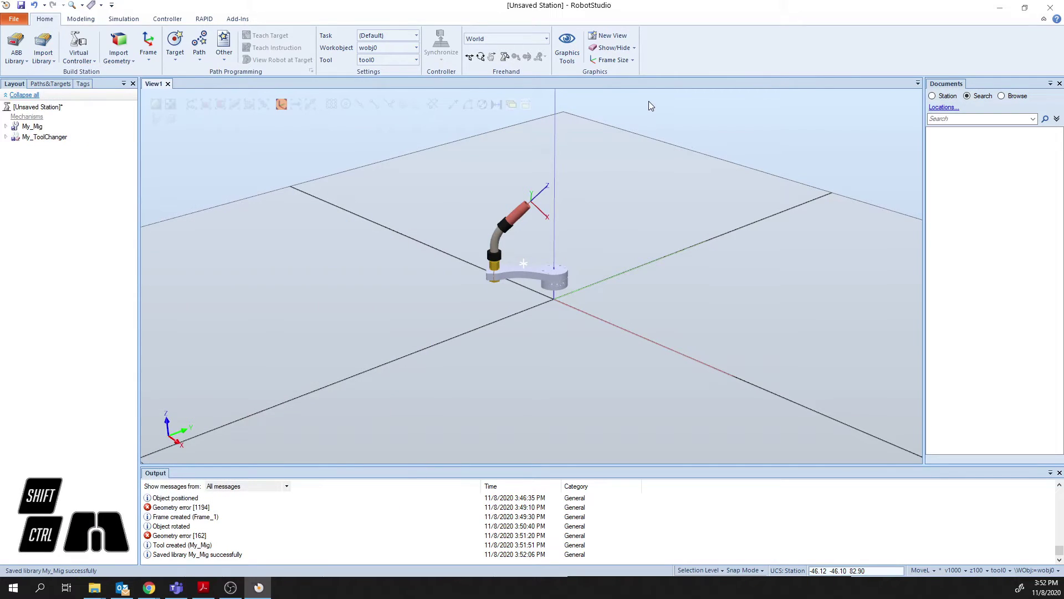
Open the station 140 With conveyor tool added, discarding the unsaved changes in the current station.
left_click(12, 21)
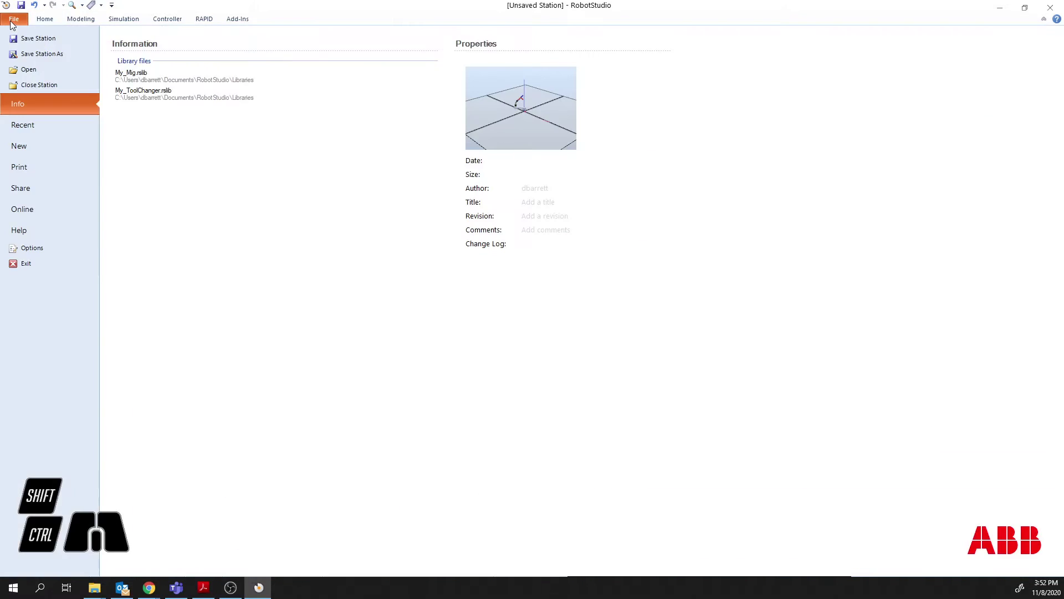
left_click(38, 71)
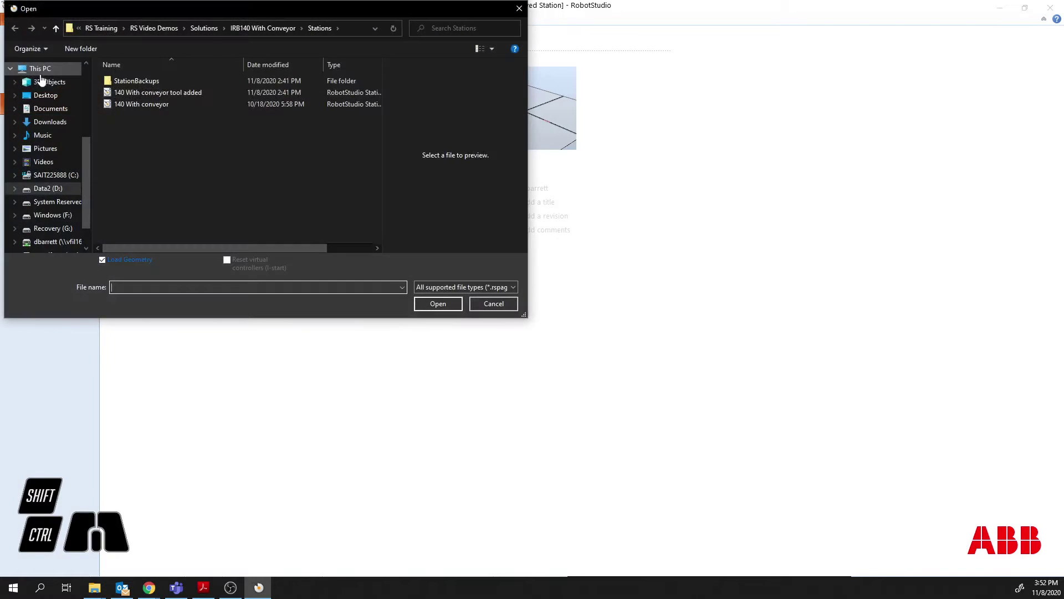
left_click(140, 93)
left_click(434, 304)
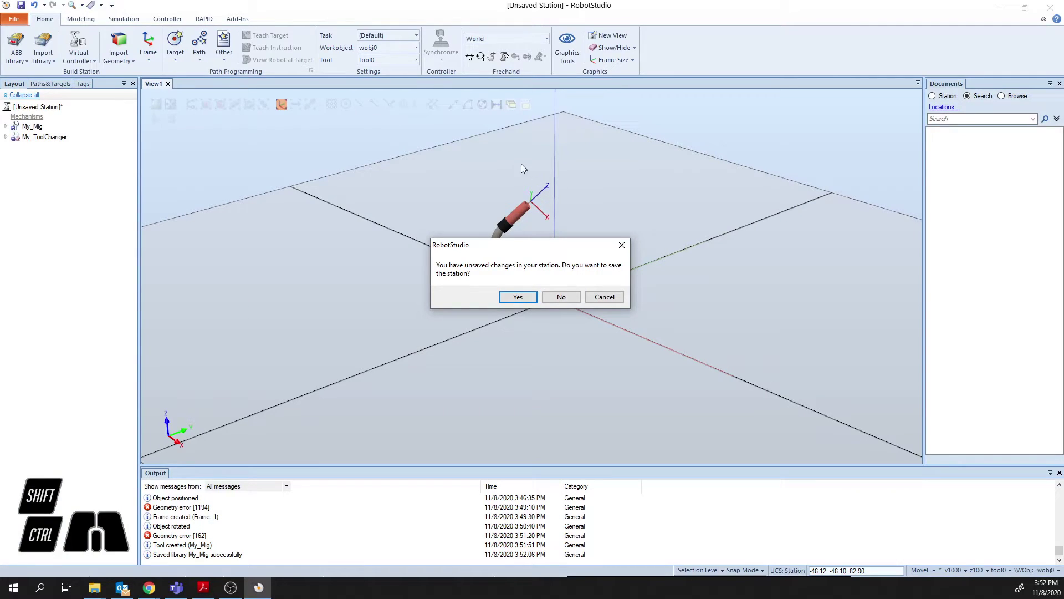
left_click(561, 298)
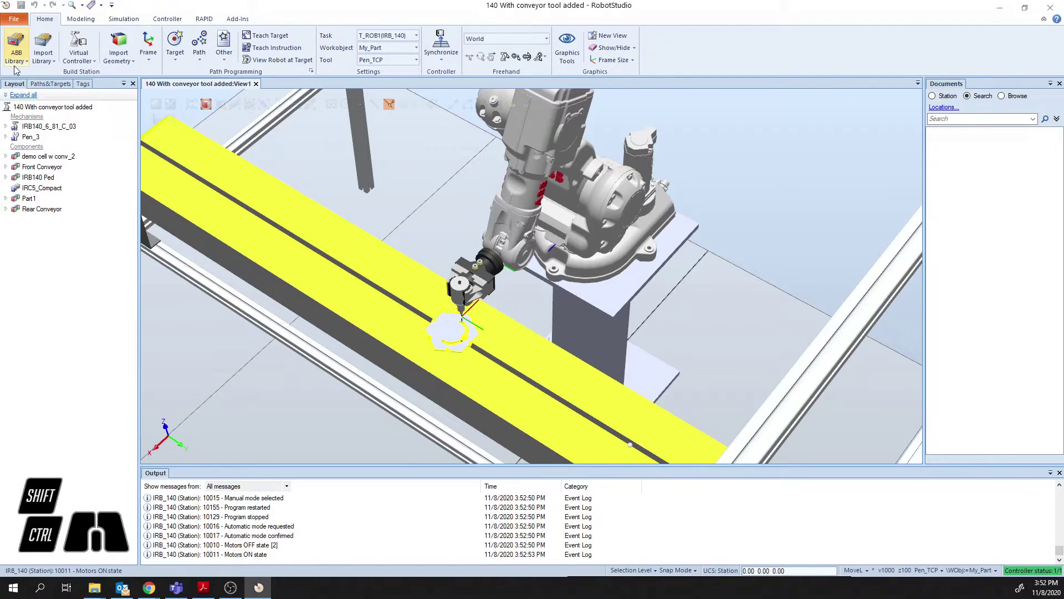
Move the IRB140_6_81_C_03 robot to its home pose with Jump Home.
left_click(44, 127)
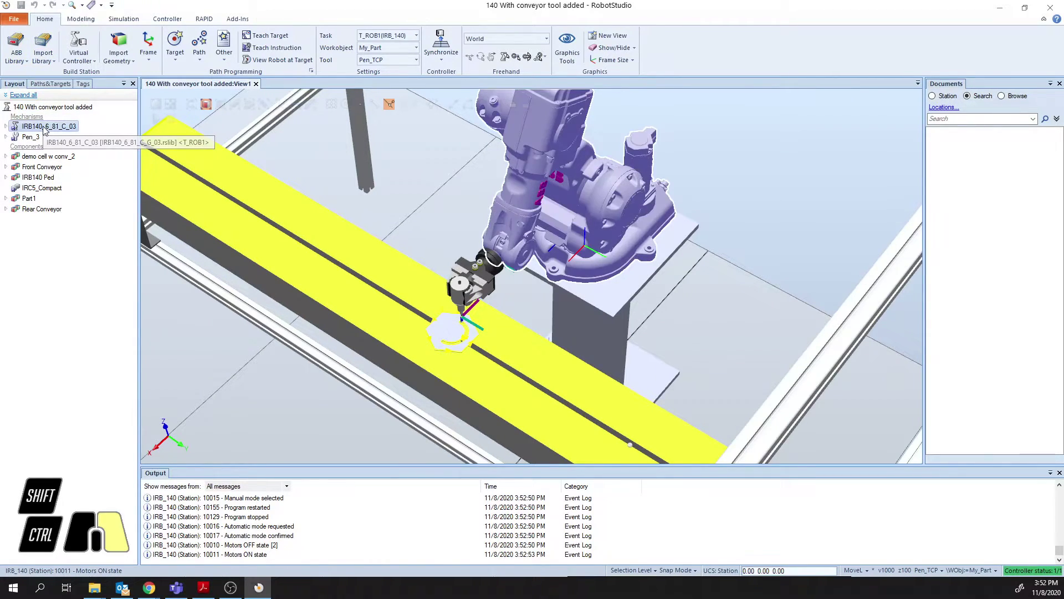
right_click(43, 127)
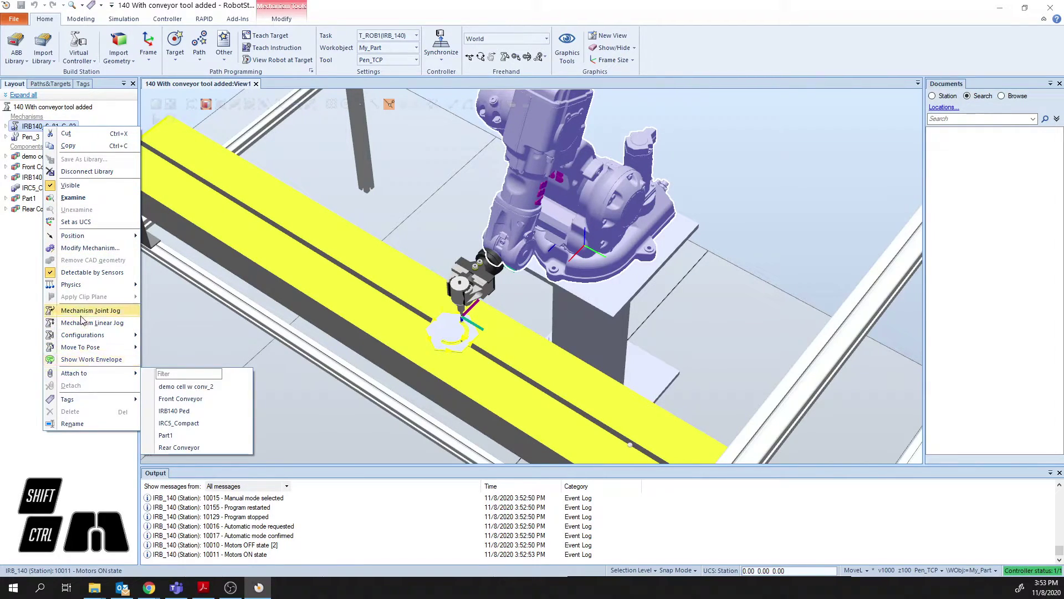
mouse_move(89, 347)
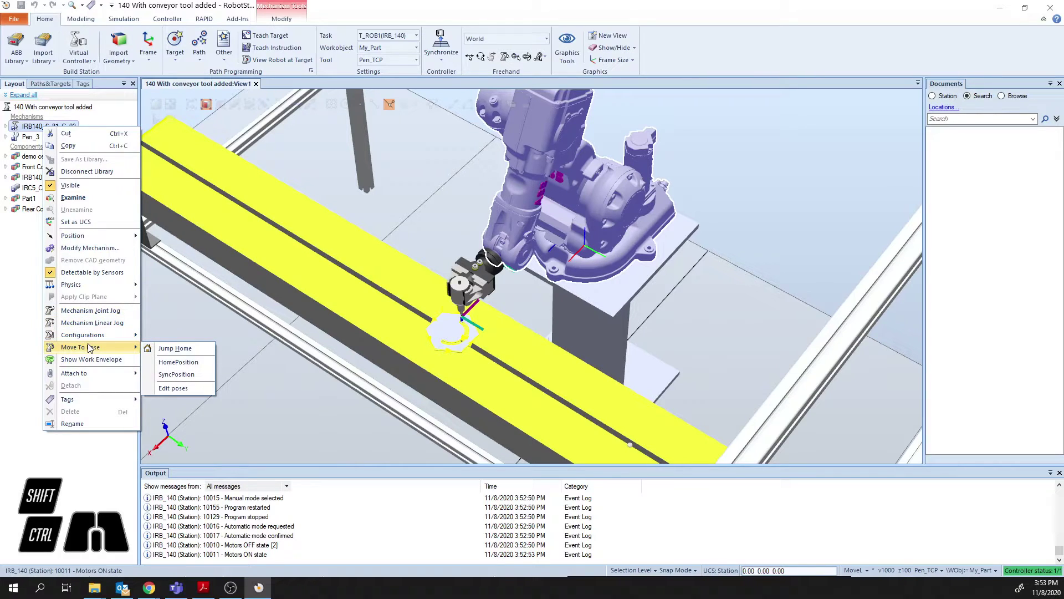
left_click(167, 348)
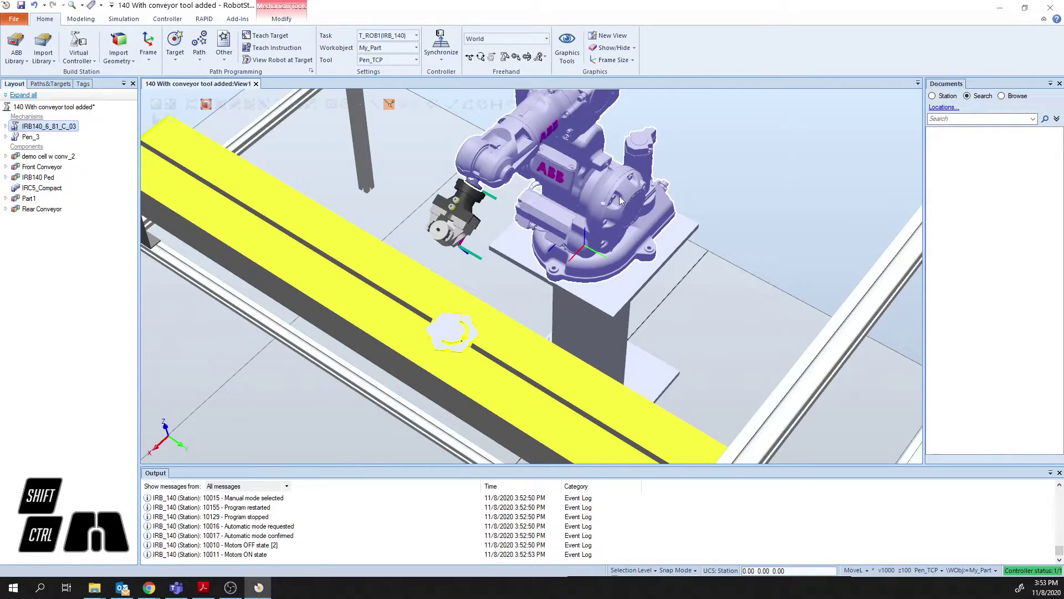
left_click(729, 143)
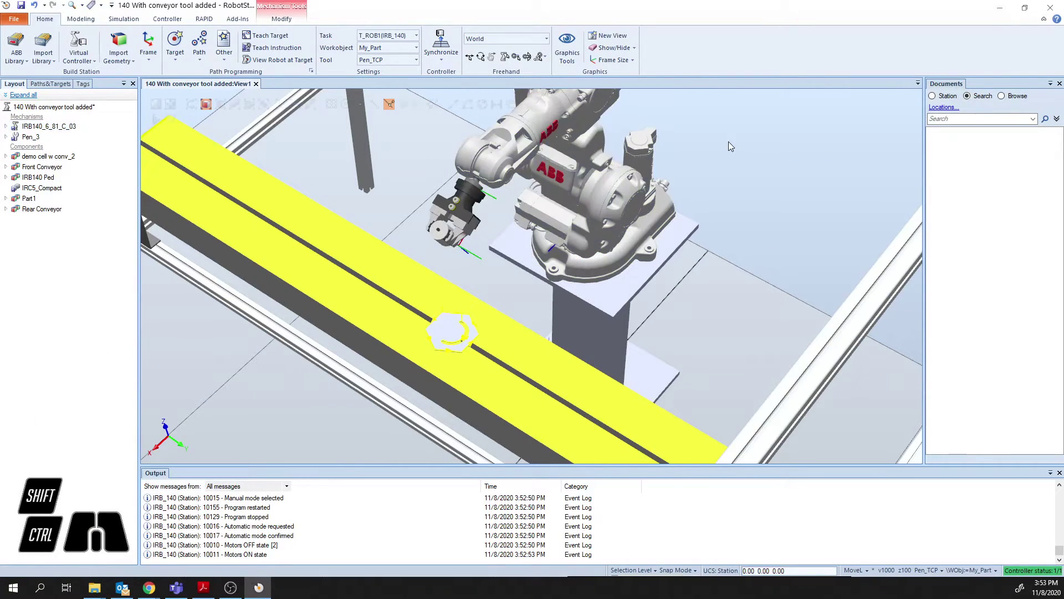
Delete the Pen_3 tool attached to the robot from the station.
left_click(48, 83)
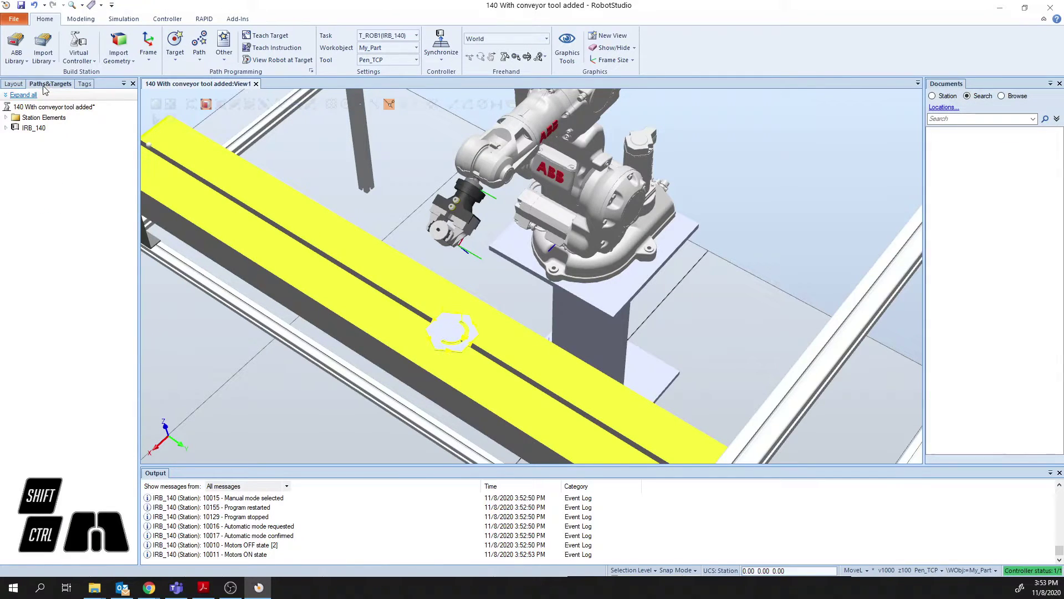
left_click(15, 83)
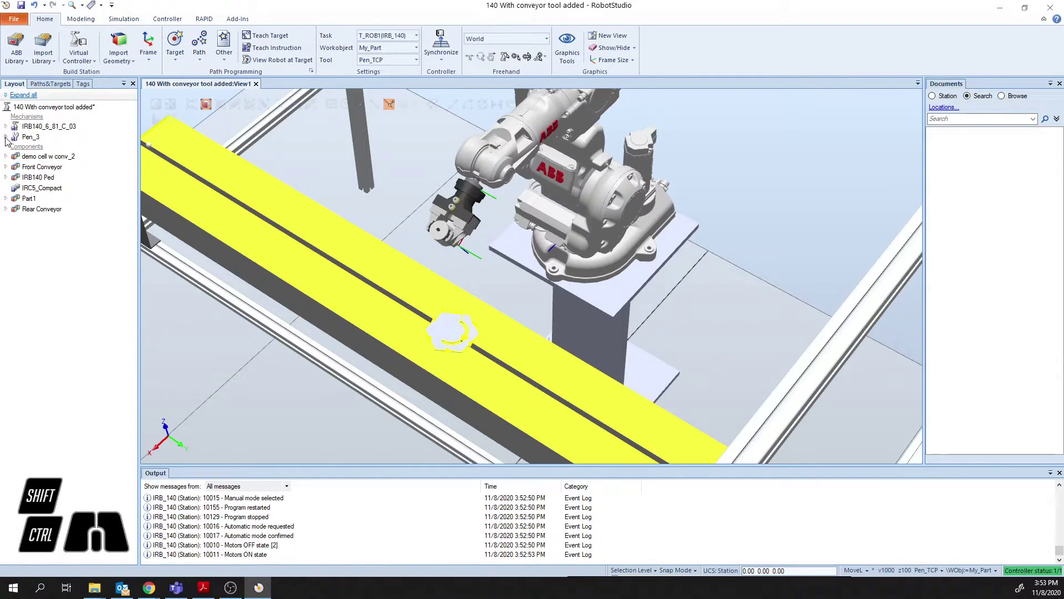
left_click(6, 137)
left_click(15, 139)
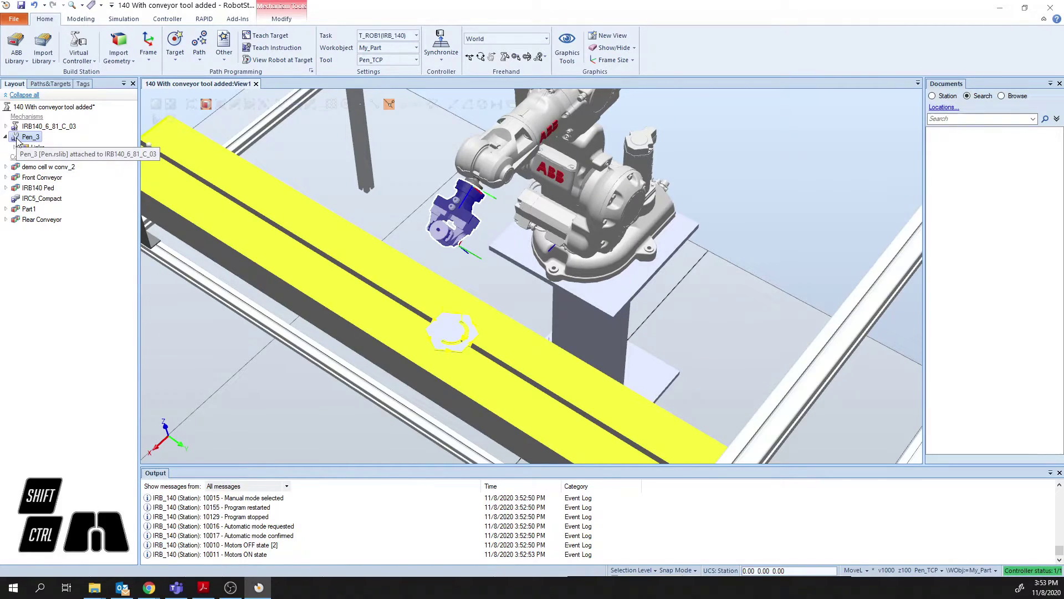
key("Delete")
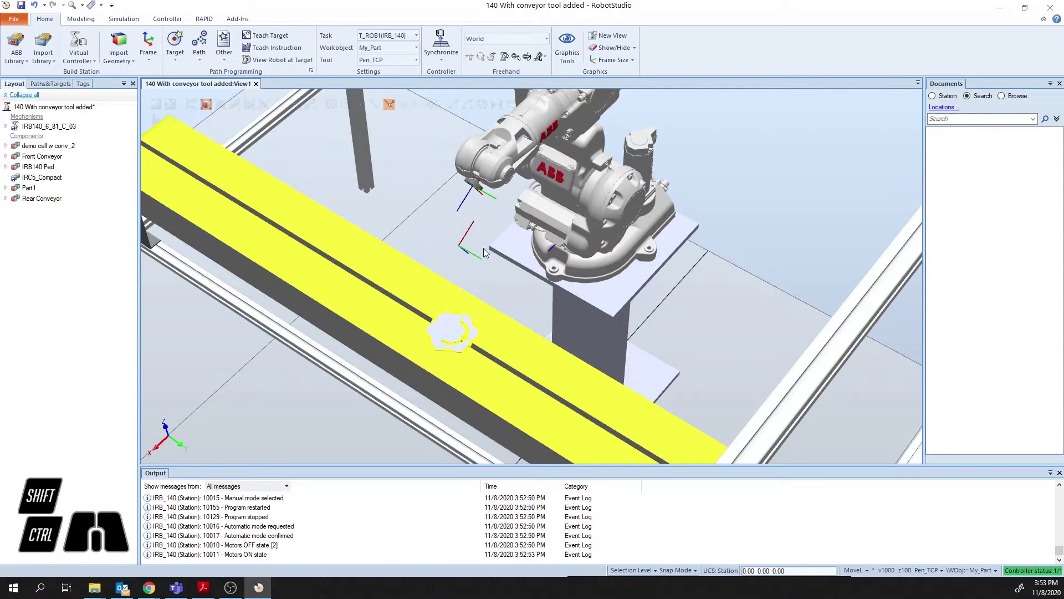
Expand the IRB_140 controller's T_ROB1 task to examine its tooldata.
left_click(47, 84)
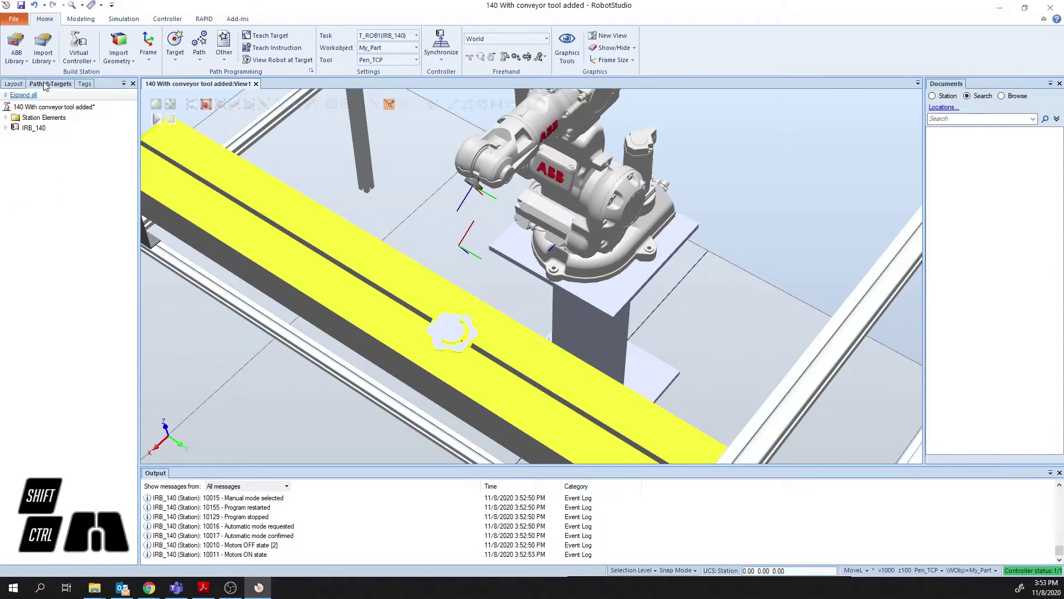
left_click(7, 128)
left_click(15, 139)
left_click(24, 149)
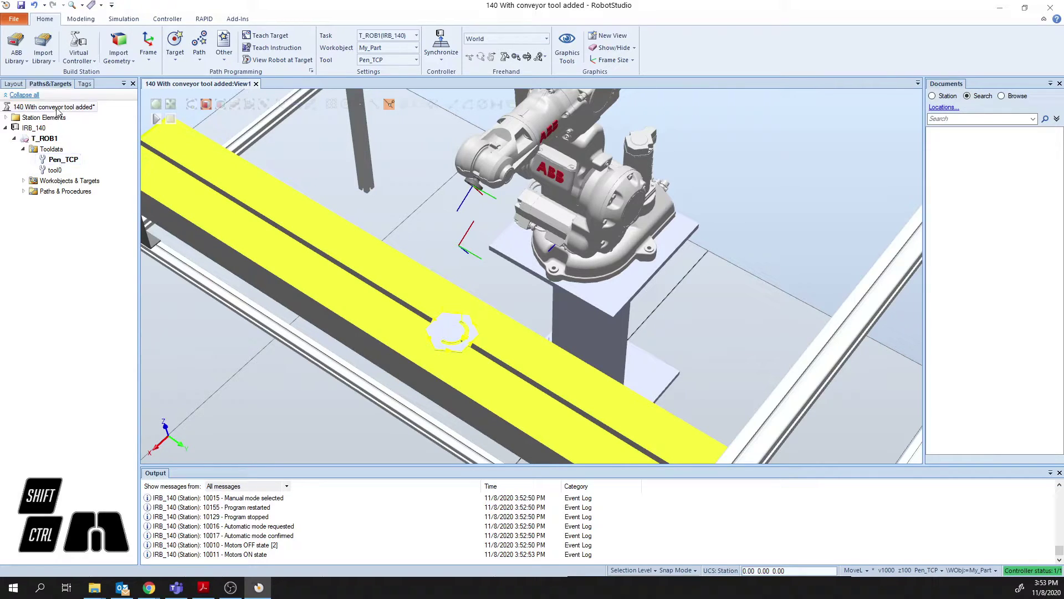
Import My_ToolChanger from the user library and attach it to the IRB140_6_81_C_03 robot, updating its position.
left_click(43, 53)
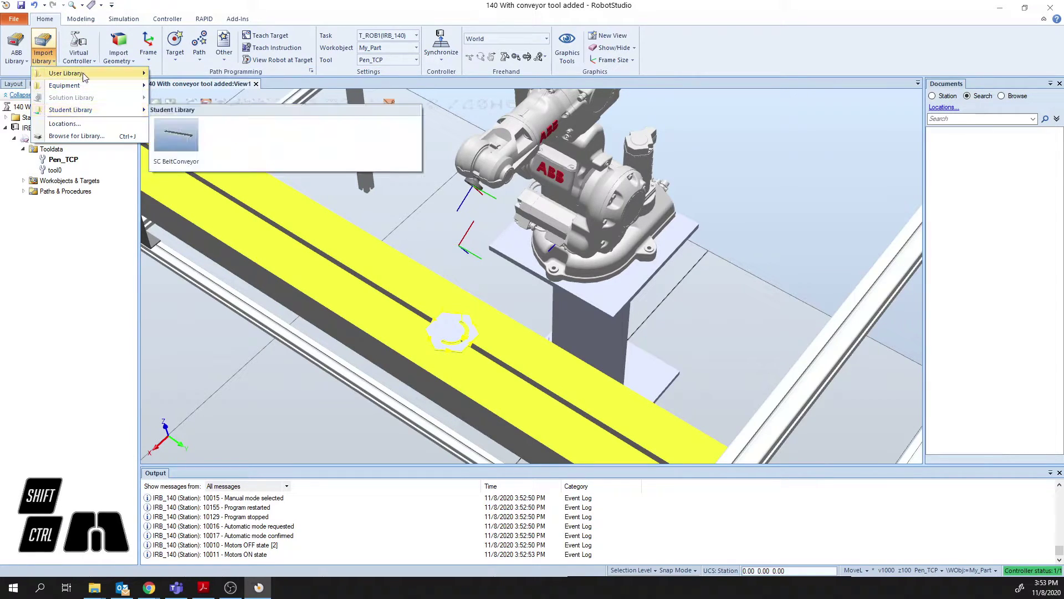
mouse_move(88, 73)
left_click(230, 100)
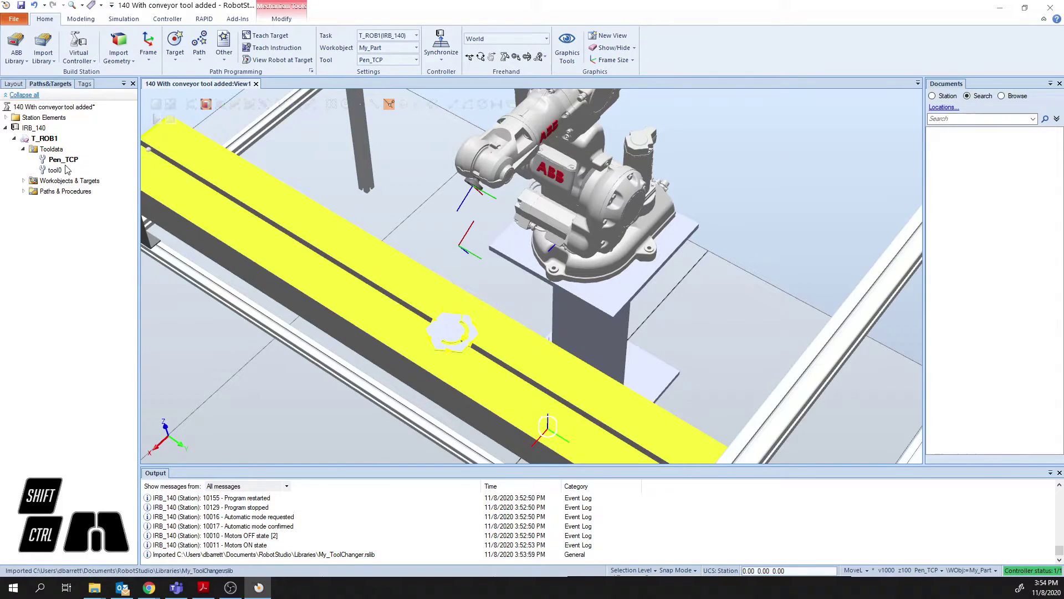
left_click(14, 84)
left_click_drag(33, 137, 17, 128)
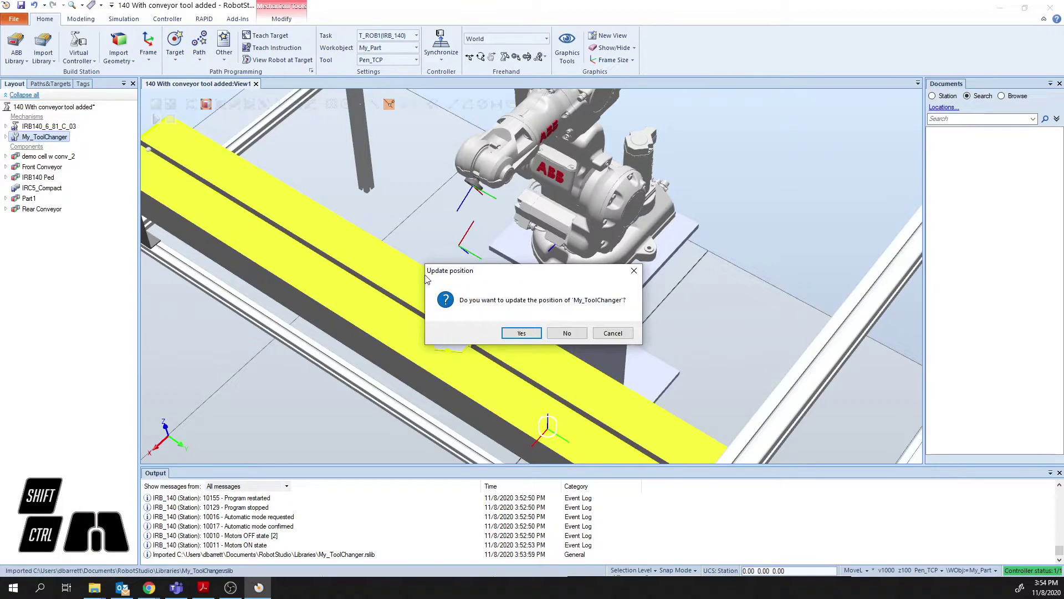
left_click(522, 333)
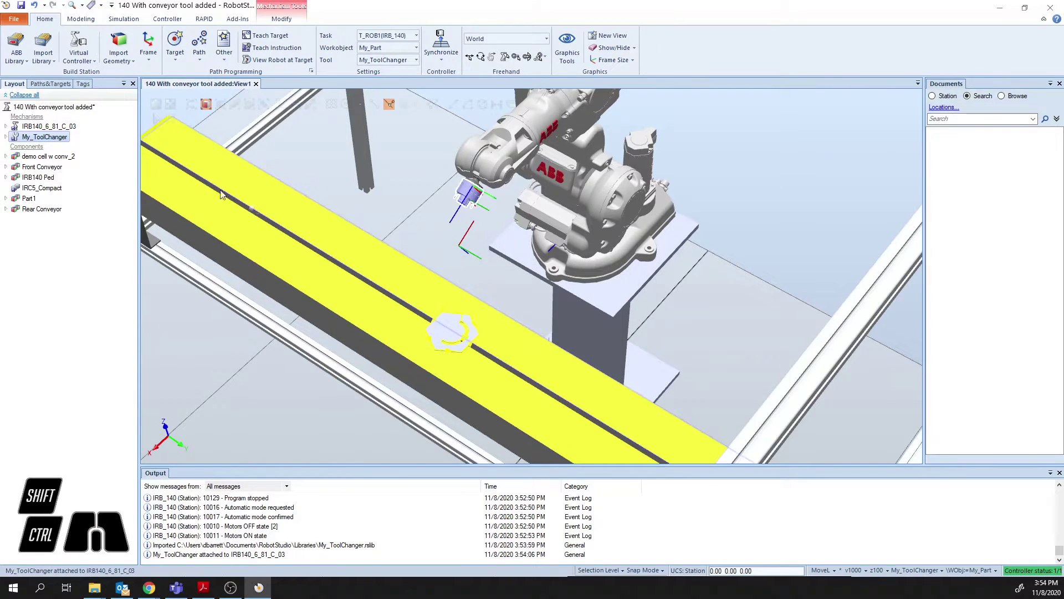
Import My_Mig from the user library and attach it to the IRB140_6_81_C_03 robot, updating its position.
left_click(87, 62)
left_click(44, 56)
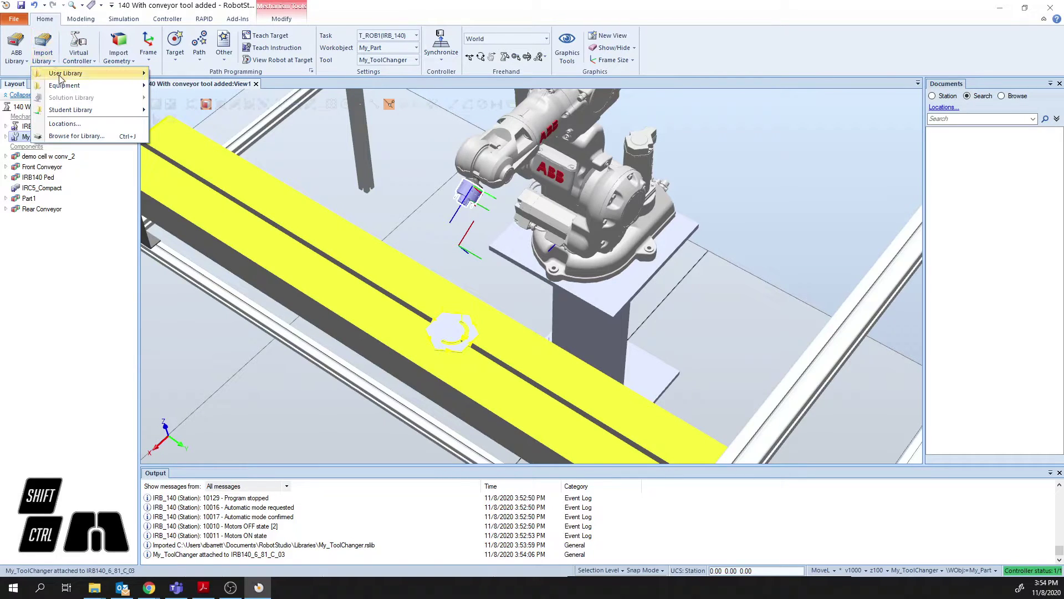
mouse_move(72, 73)
left_click(175, 100)
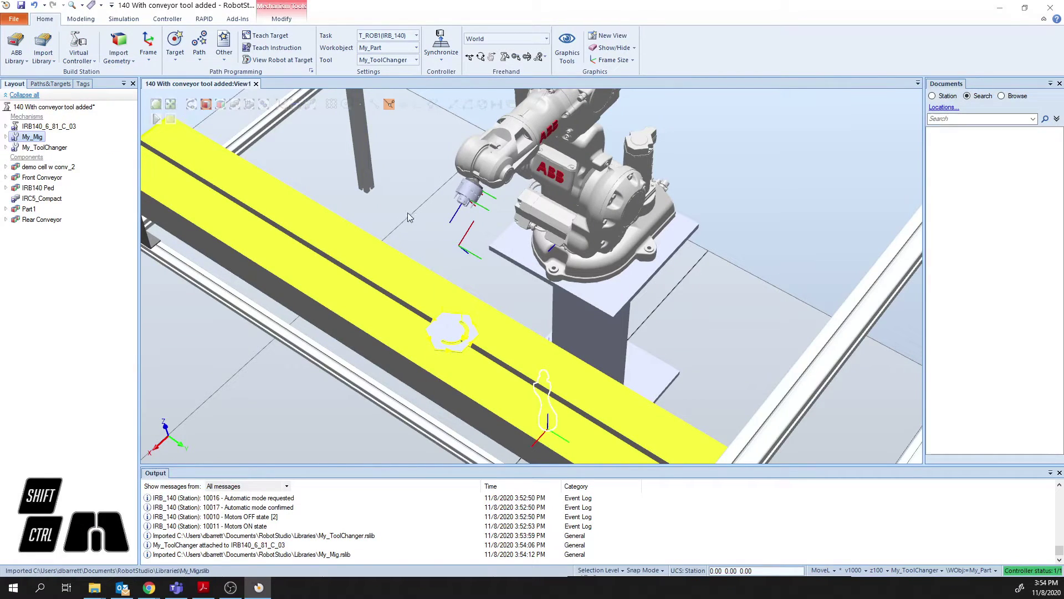
left_click(18, 137)
left_click_drag(18, 137, 21, 127)
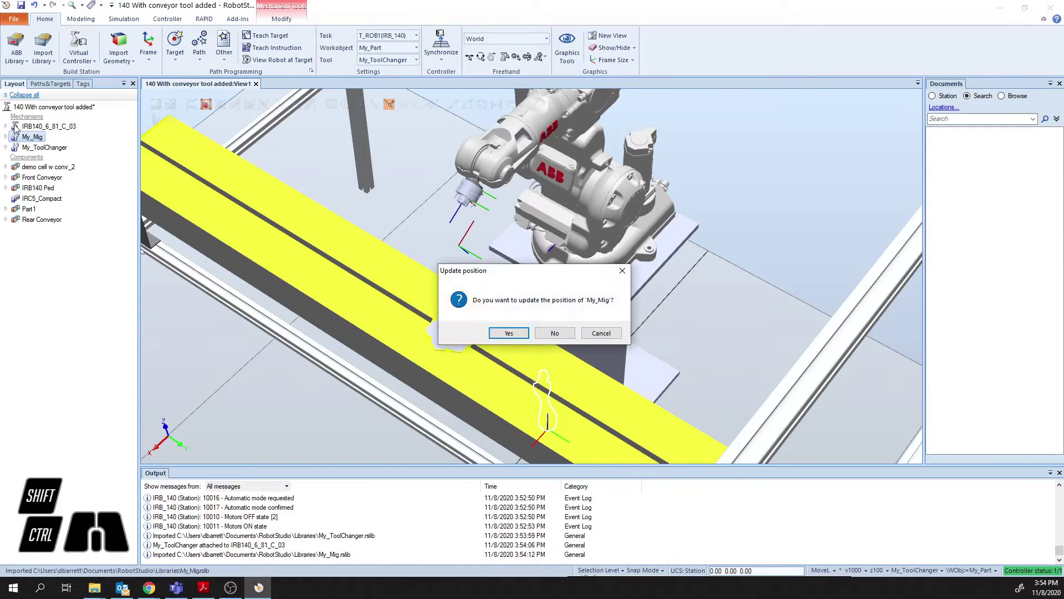
left_click(509, 333)
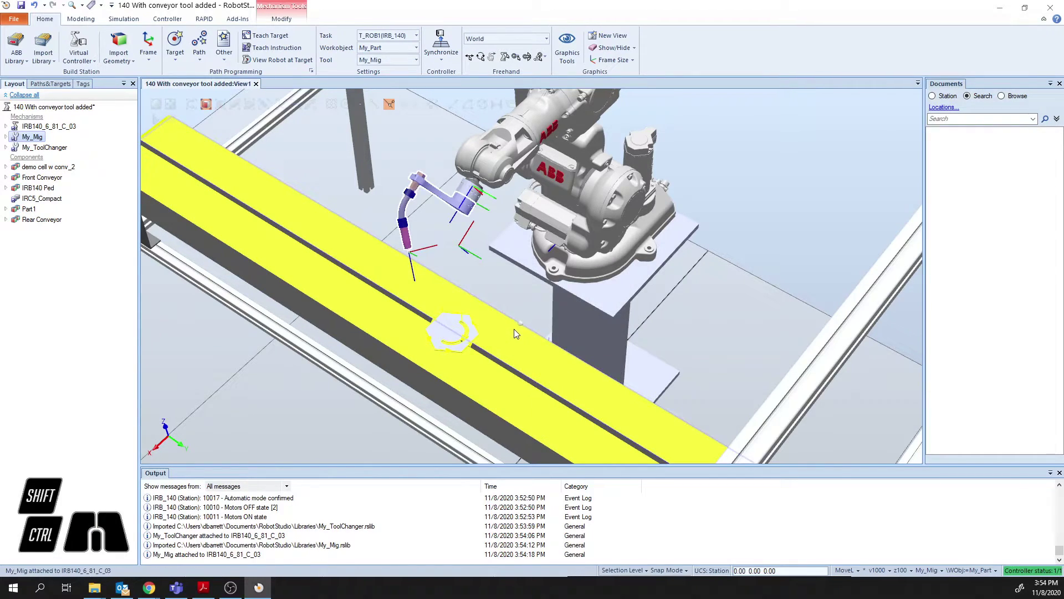
Clear the selection and examine the tooldata of the T_ROB1 task with both new tools attached.
left_click(701, 155)
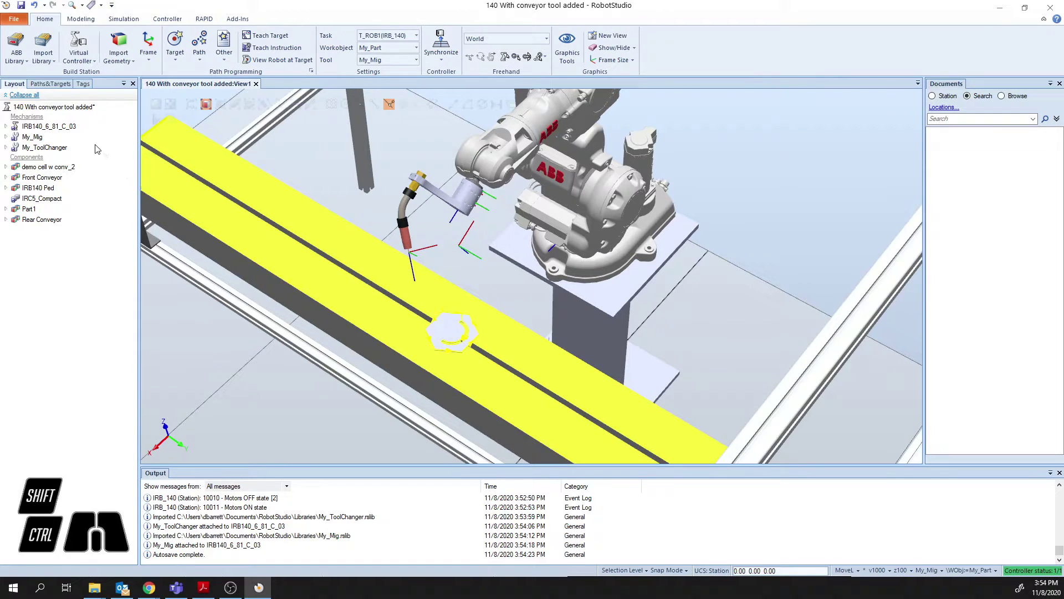
left_click(51, 86)
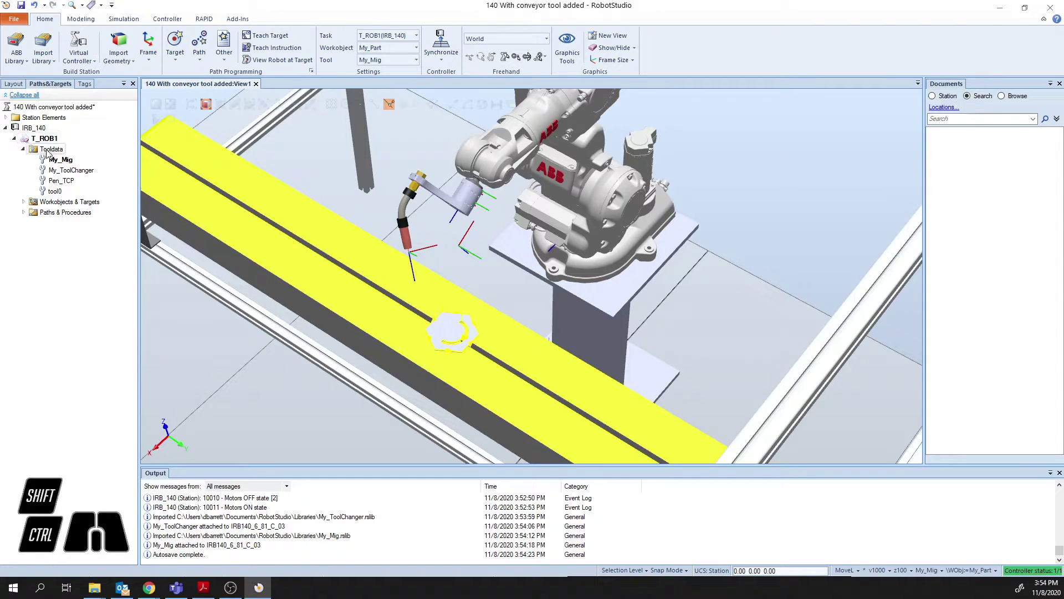
Change the tool of all move instructions in the Curve path to My_Mig, and clear the selection.
left_click(23, 212)
left_click(31, 222)
left_click(68, 233)
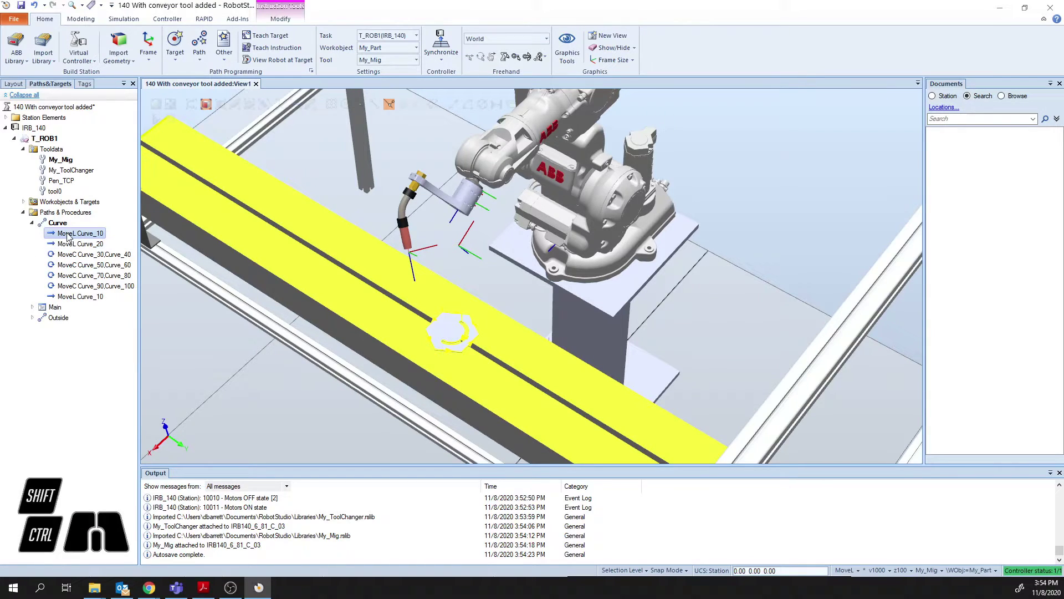
left_click(52, 297, "shift")
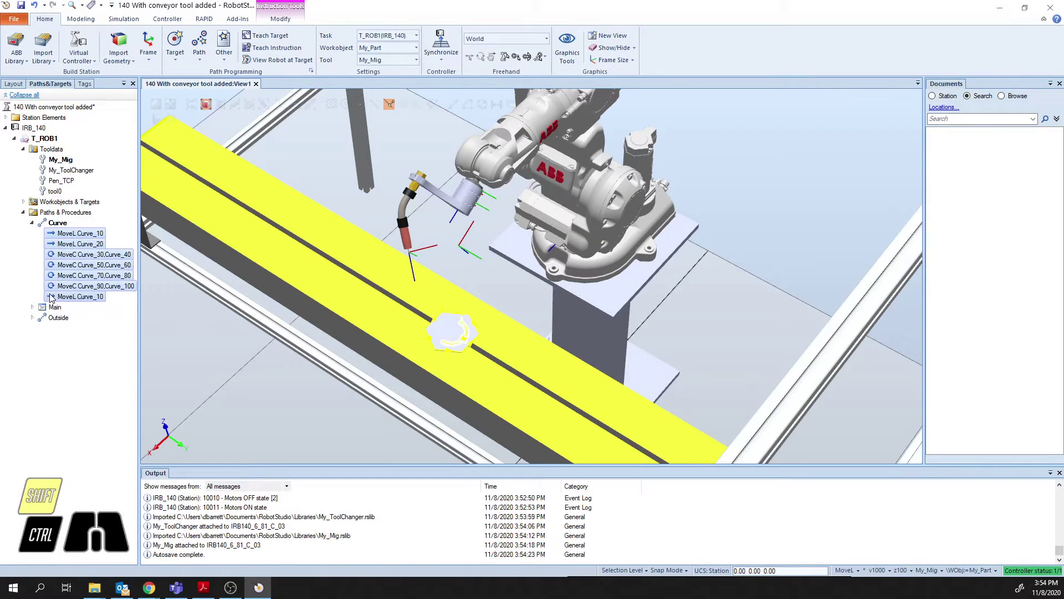
right_click(52, 297)
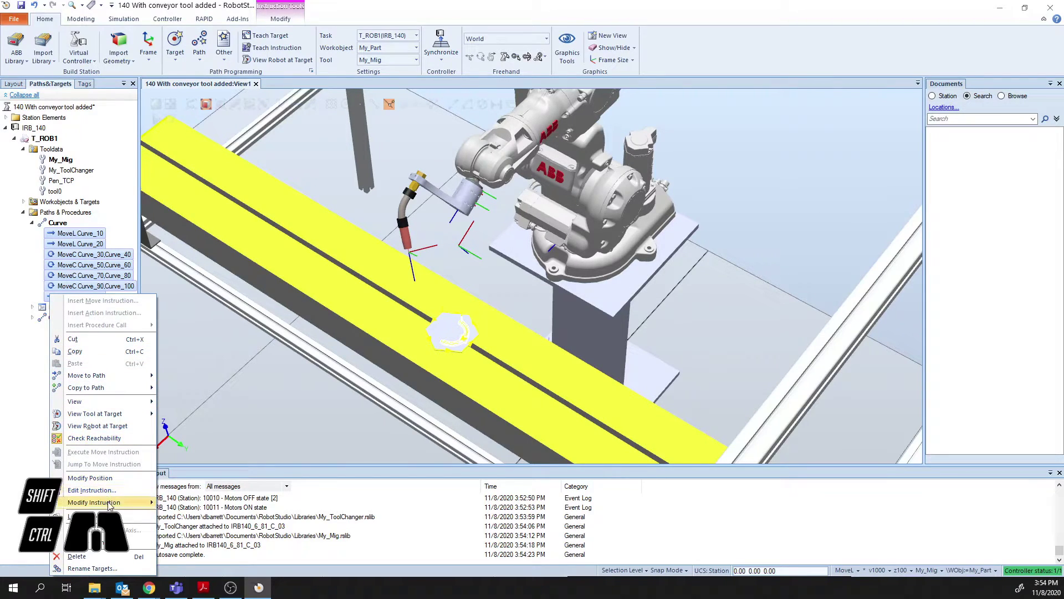
mouse_move(109, 504)
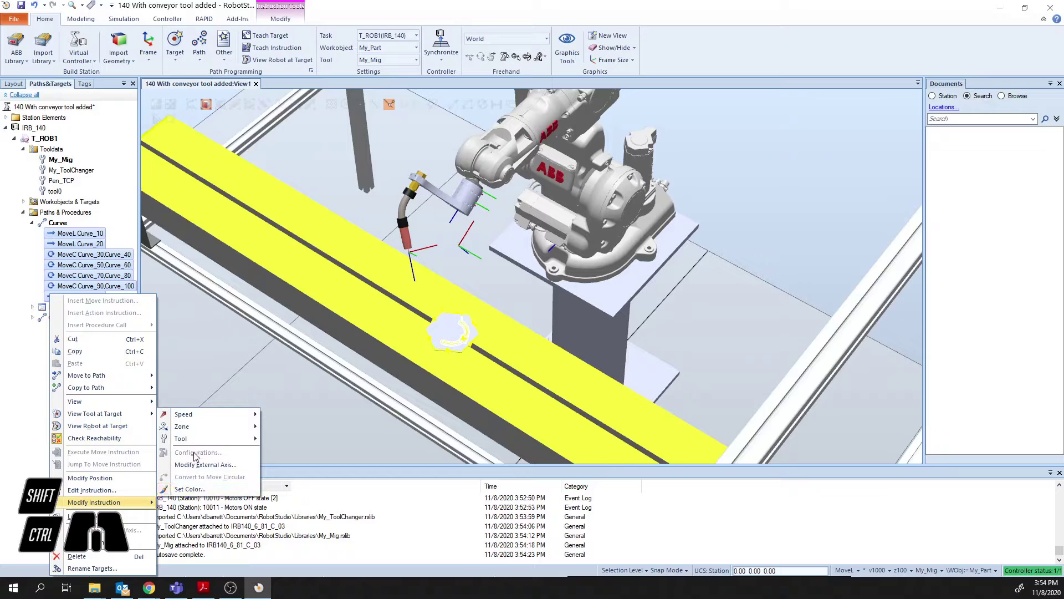
mouse_move(196, 444)
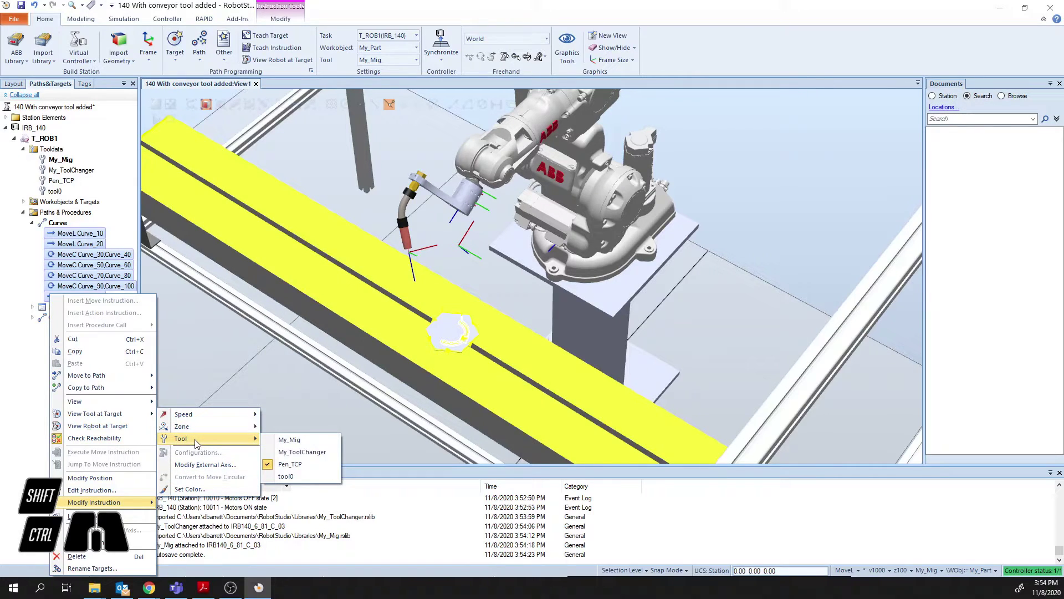
left_click(314, 440)
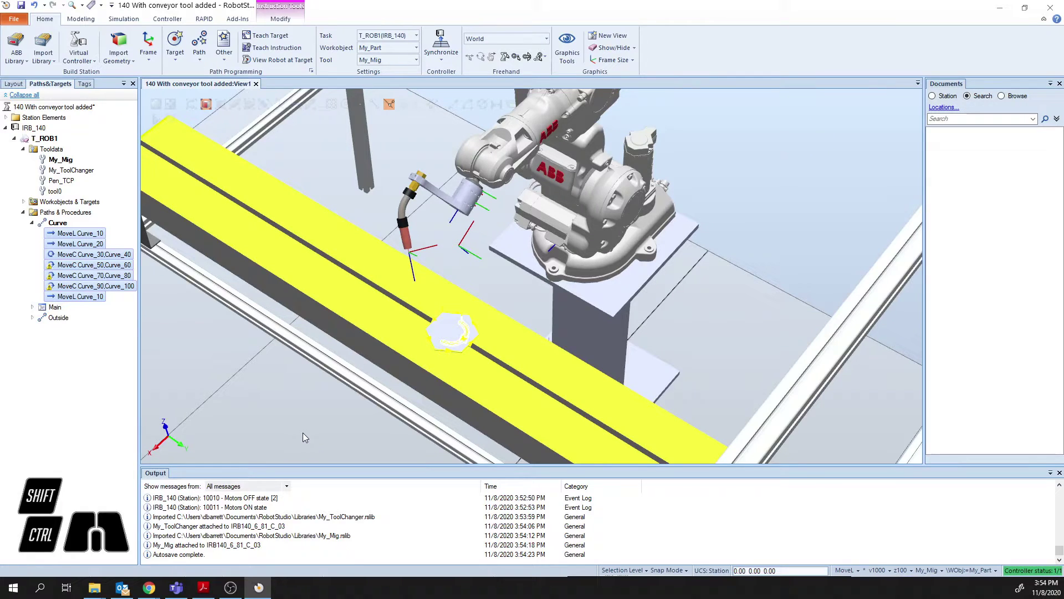
left_click(72, 340)
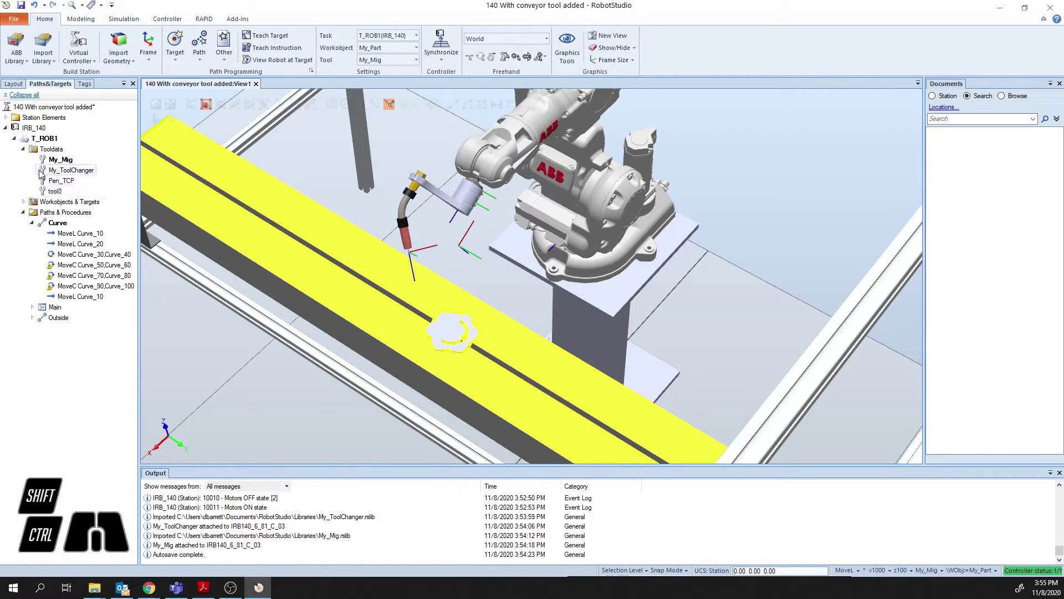
Make the My_Part workobject and its targets visible on the conveyor part, and clear the selection.
left_click(24, 202)
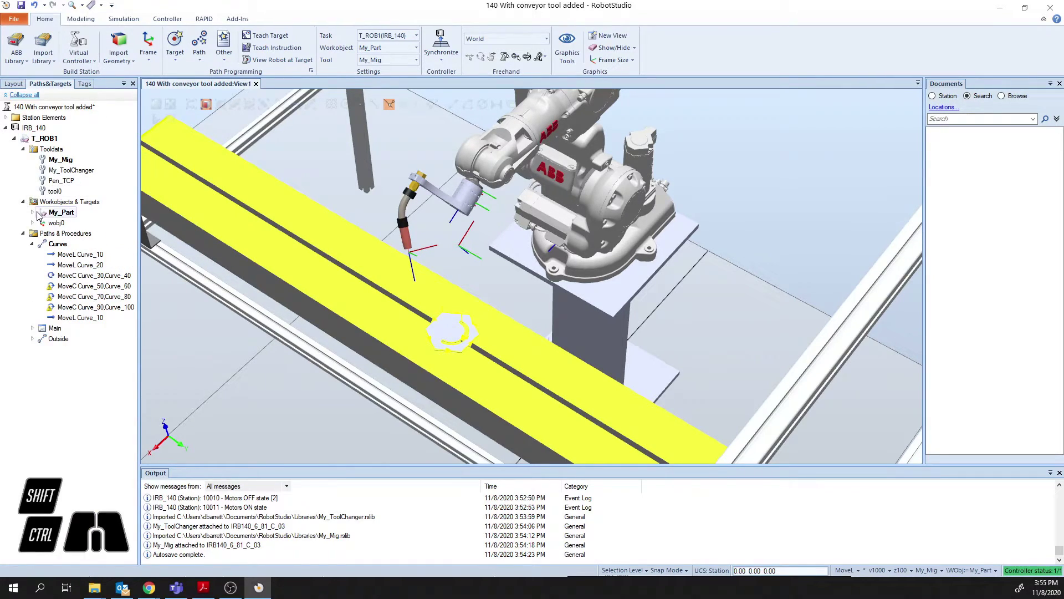
left_click(32, 213)
right_click(44, 215)
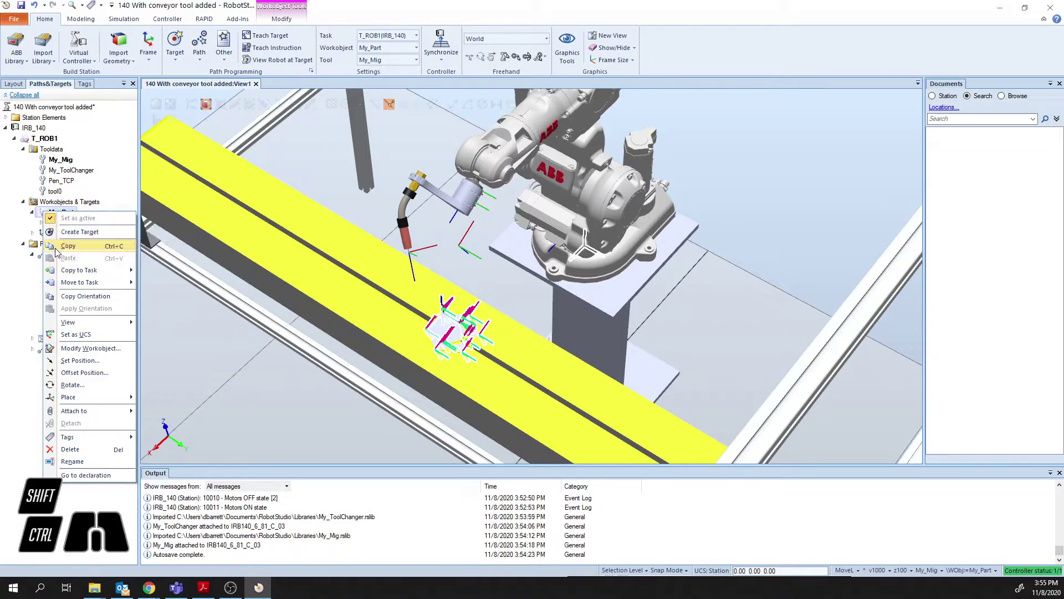
mouse_move(92, 322)
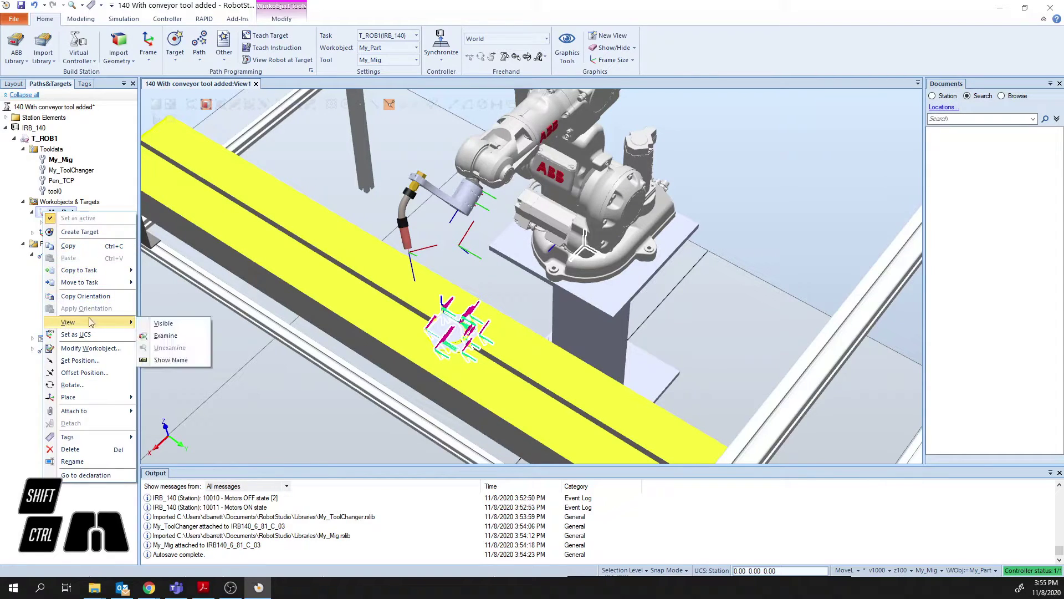
left_click(164, 323)
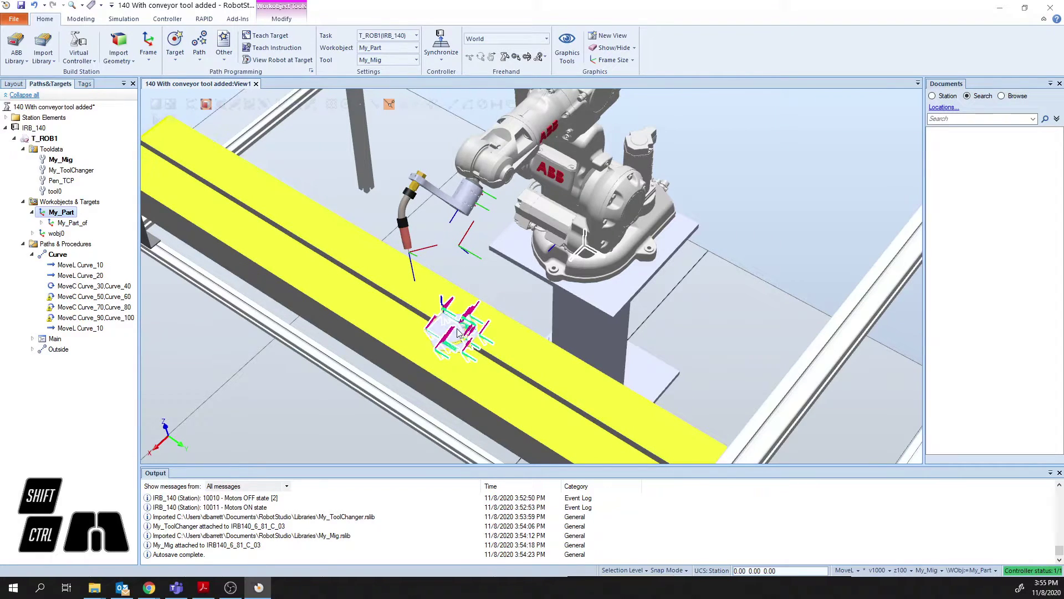
scroll(449, 326, "up", 3)
scroll(449, 326, "up", 4)
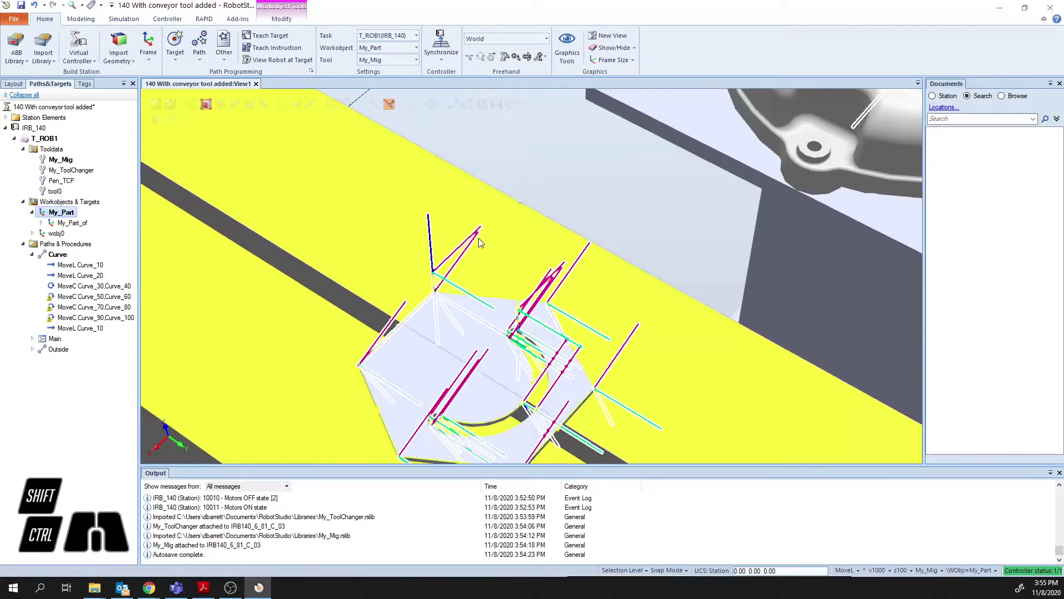
left_click(547, 134)
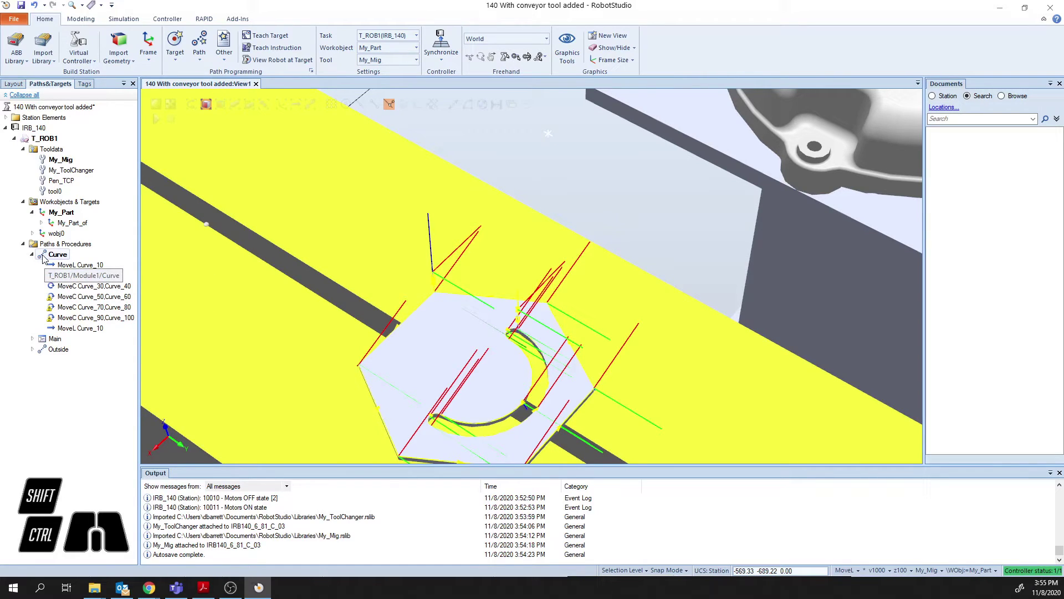
Select the Curve_10 target under My_Part_of and view the robot at that target.
left_click(42, 222)
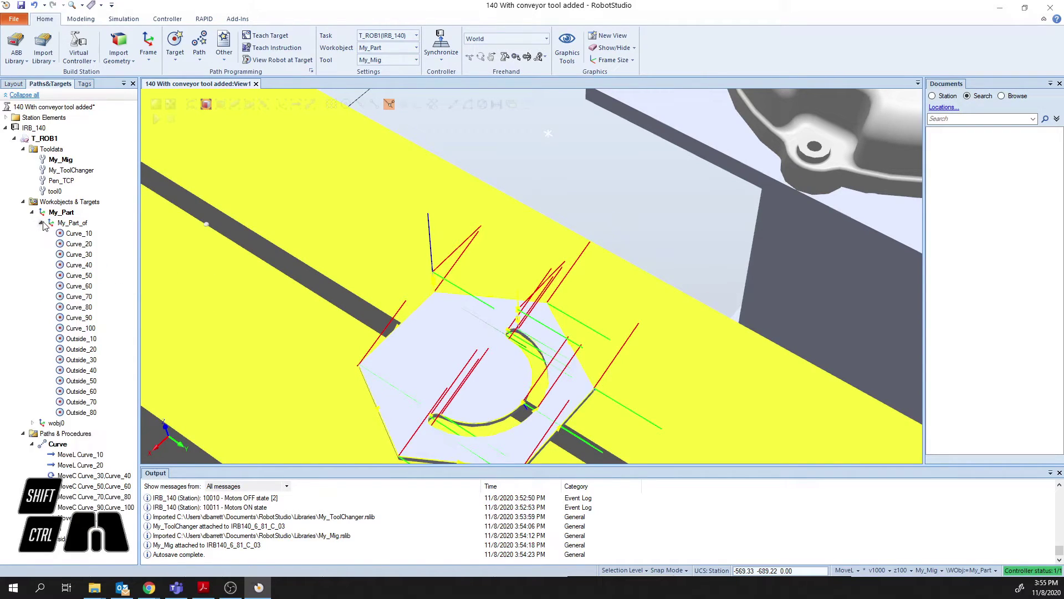
left_click(72, 233)
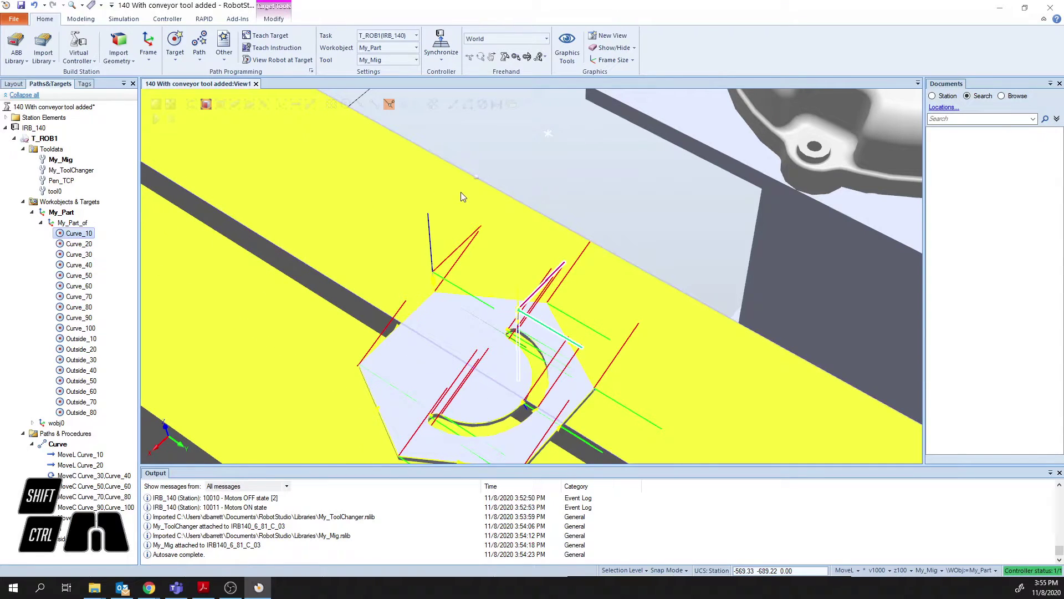
scroll(461, 192, "up", 3)
scroll(460, 192, "down", 5)
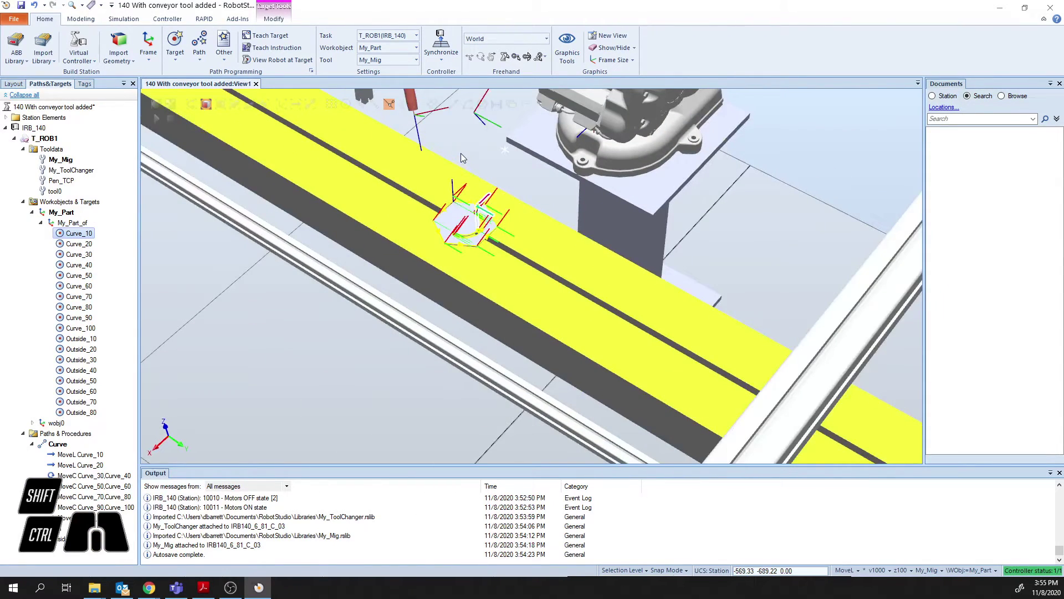
left_click_drag(464, 152, 532, 238, "ctrl+shift")
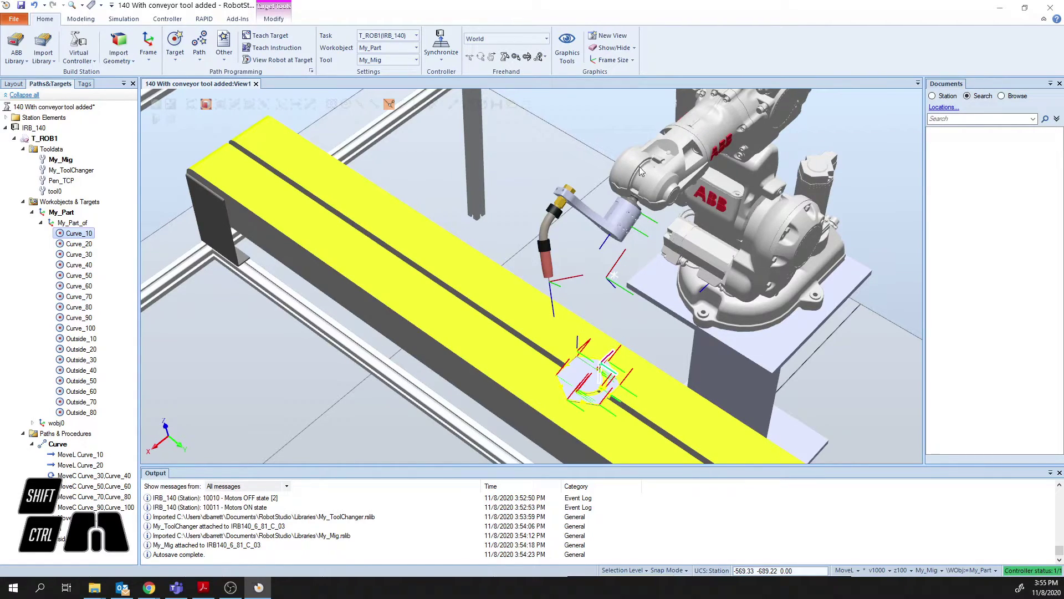
right_click(62, 235)
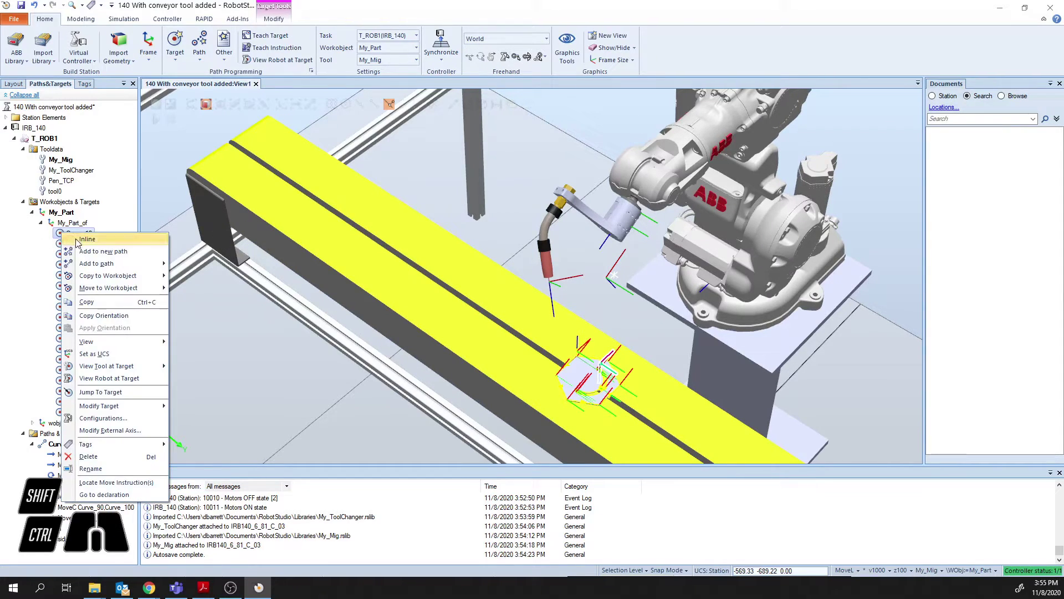
left_click(111, 378)
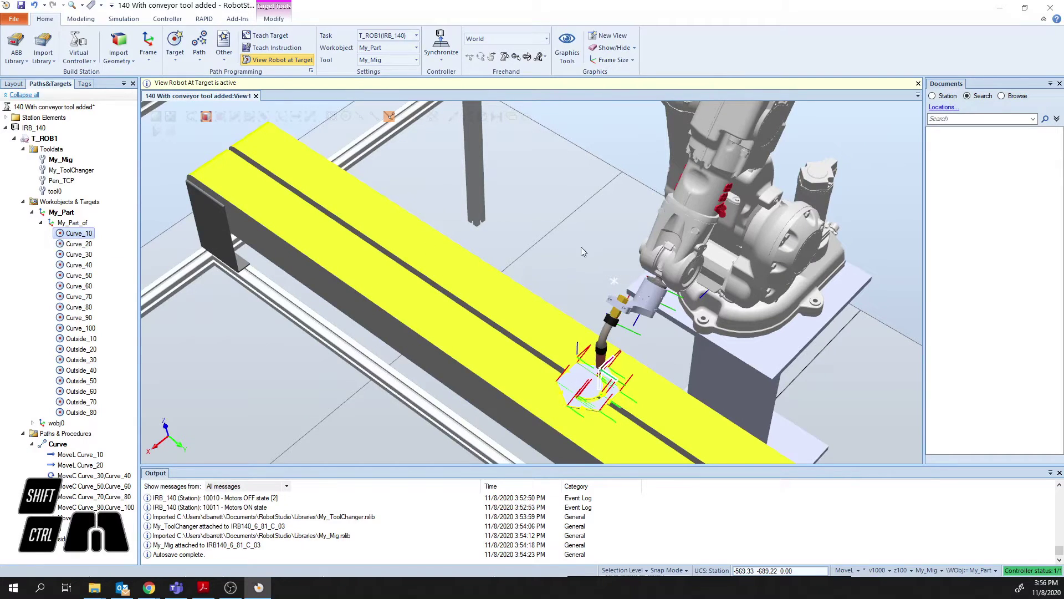
Step through the arm configurations for the Curve_10 target and apply Cfg4 (-1,-1,-1,1).
right_click(61, 237)
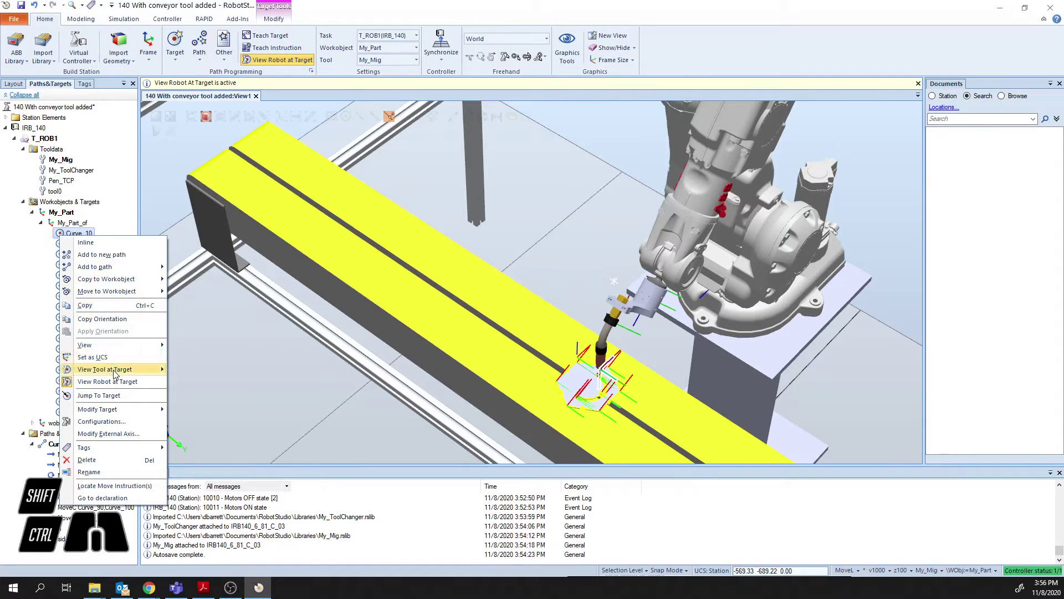
left_click(105, 421)
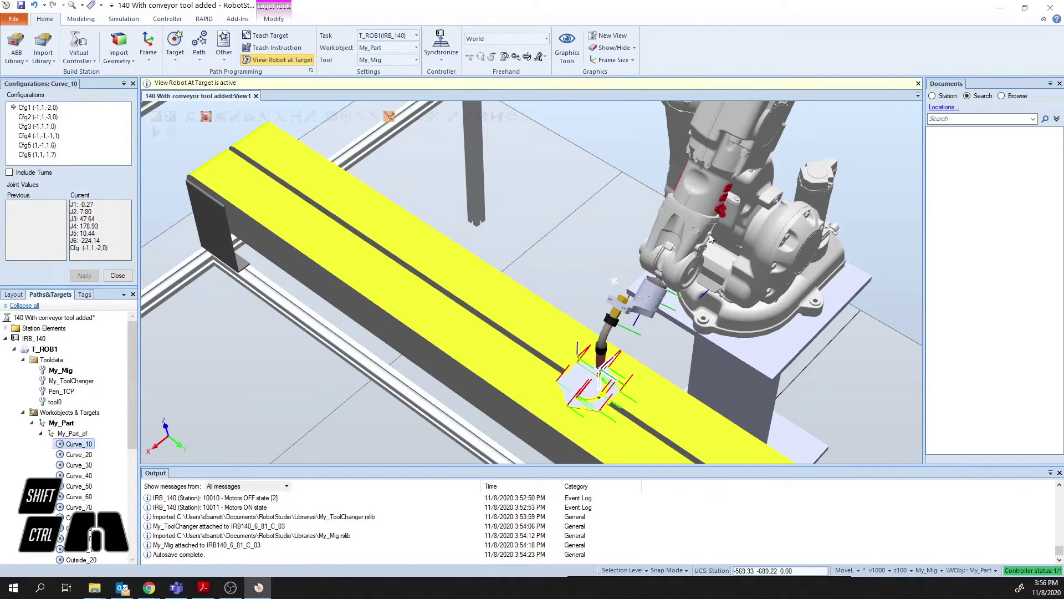
left_click(26, 109)
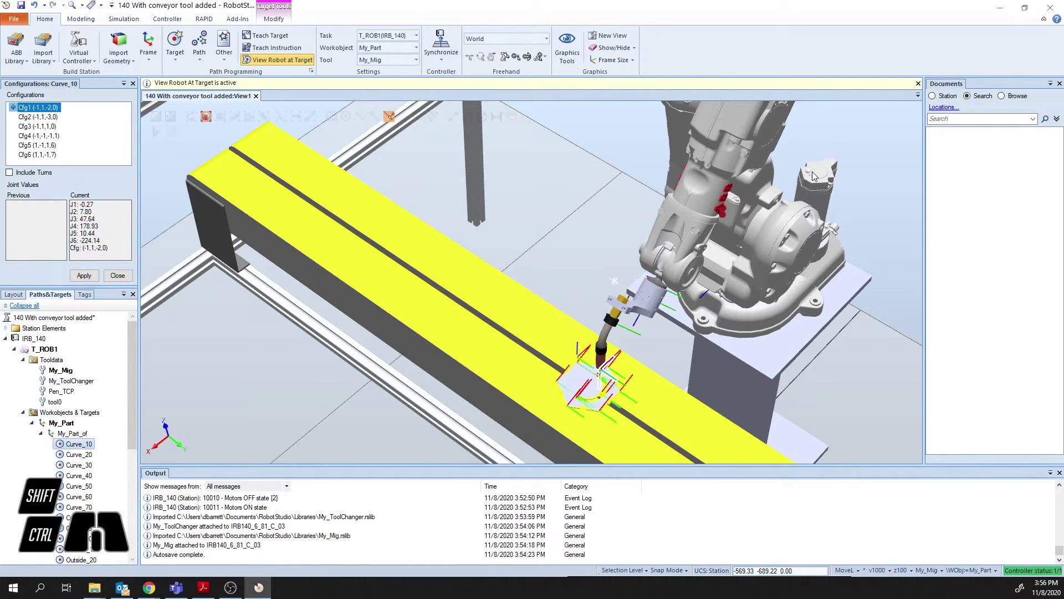
key("Down")
key("Down")
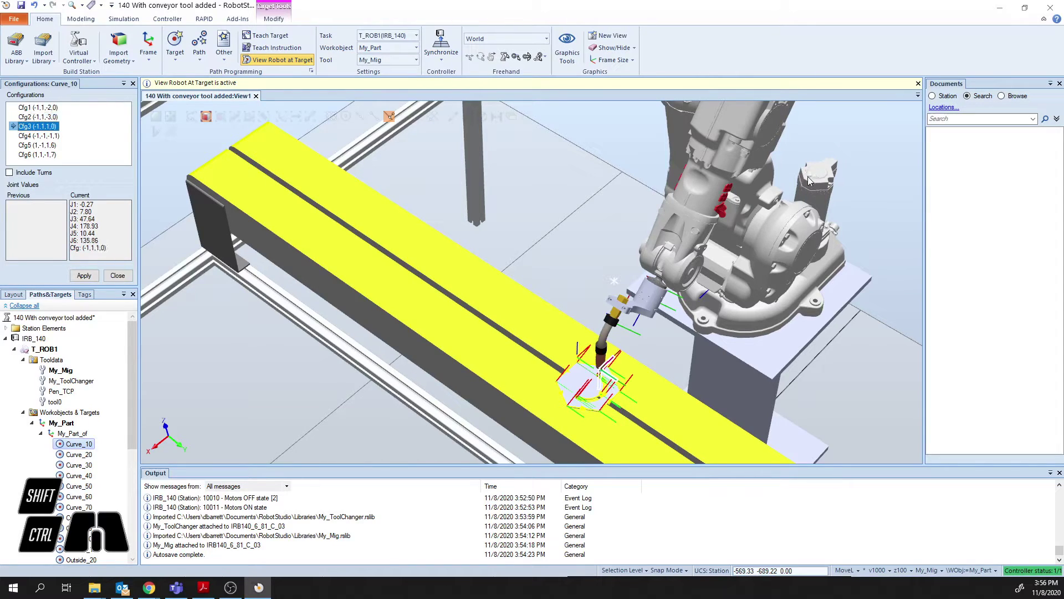
key("Down")
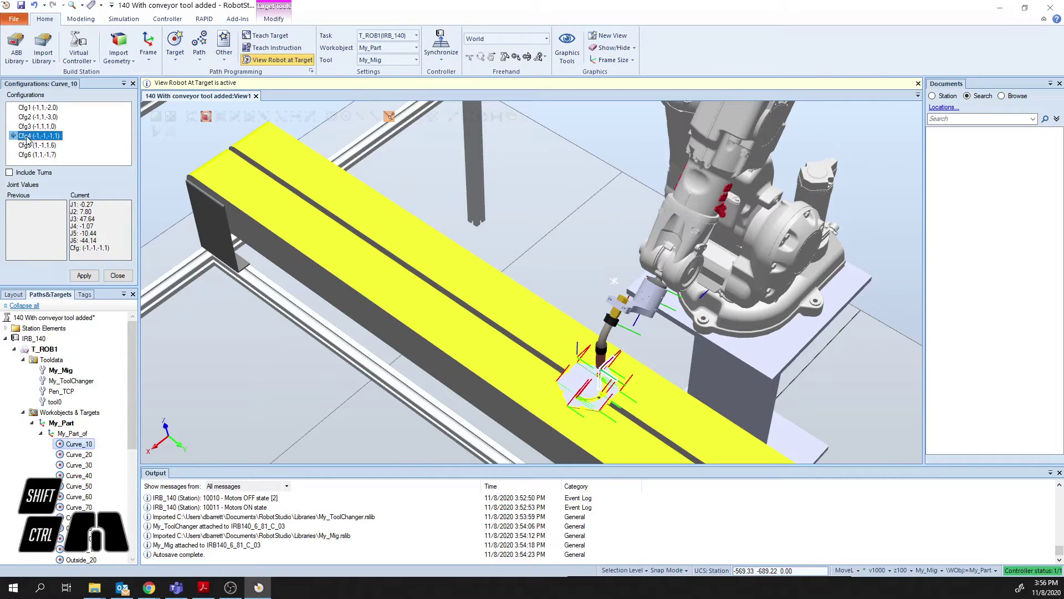
left_click(84, 275)
Run Auto Configuration on the move instructions of the Curve path.
left_click_drag(130, 360, 133, 460)
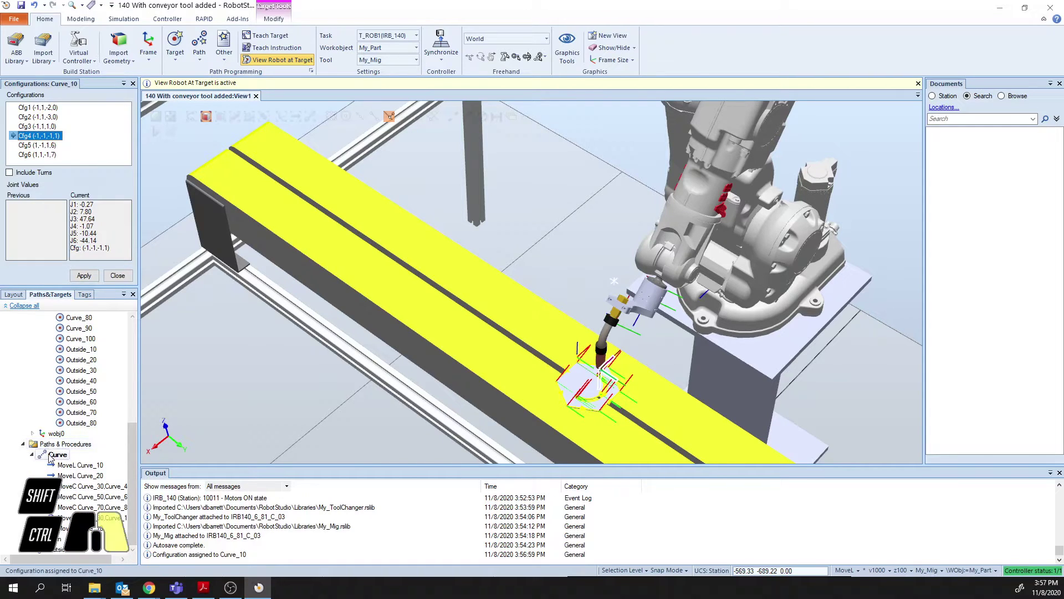
right_click(51, 454)
mouse_move(94, 317)
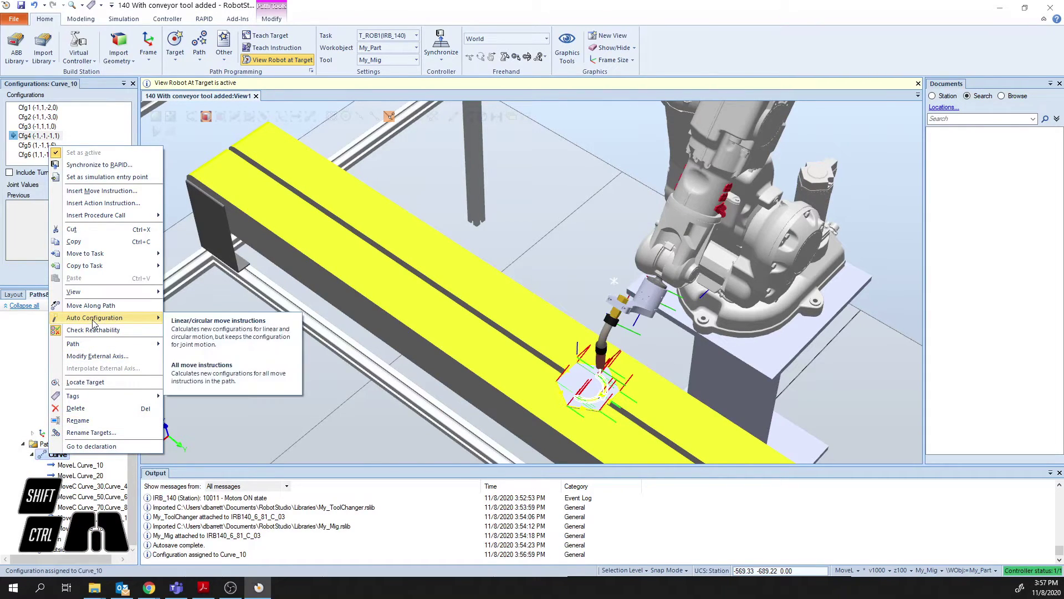
left_click(200, 337)
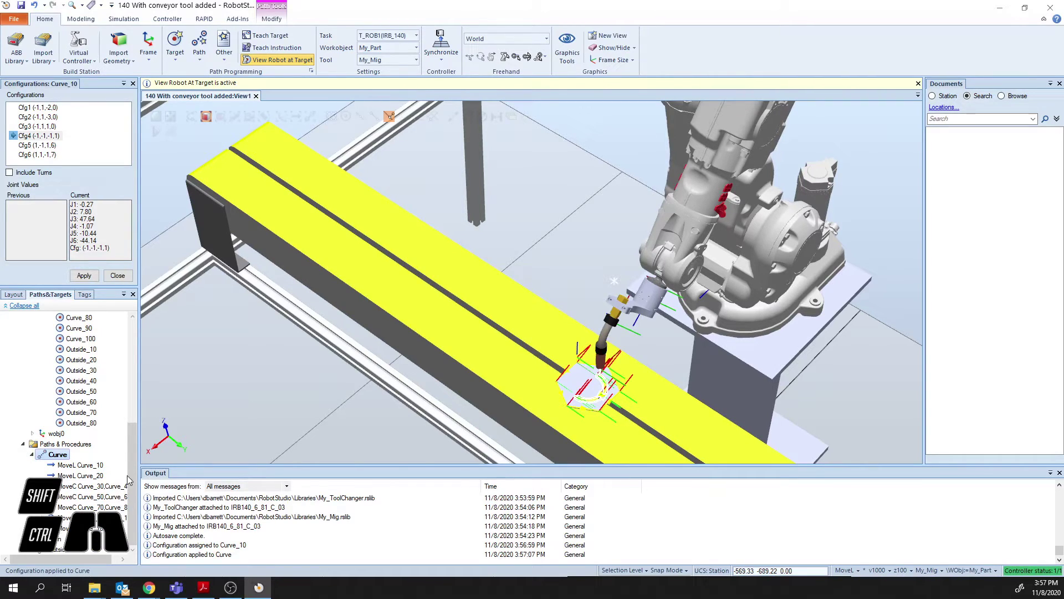
Select all move instructions of the Outside path and change their tool to My_Mig.
left_click(44, 549)
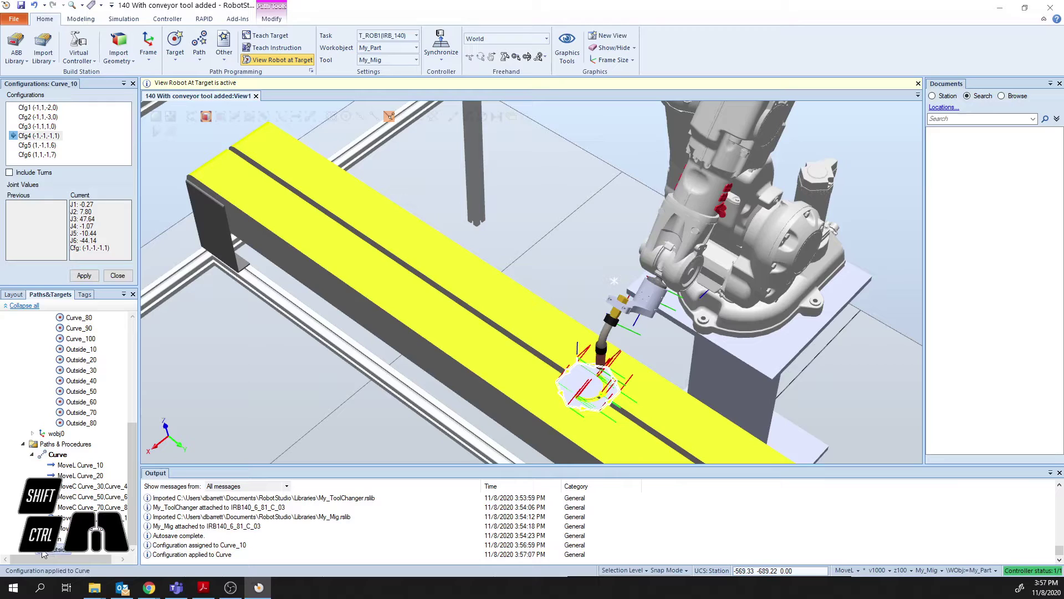
scroll(116, 452, "down", 3)
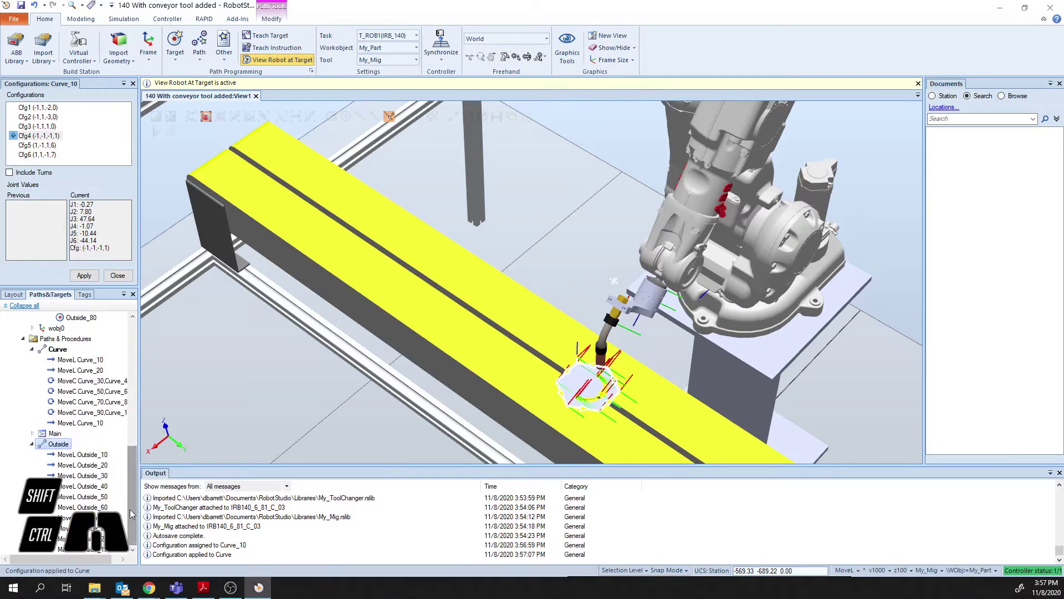
left_click(84, 455)
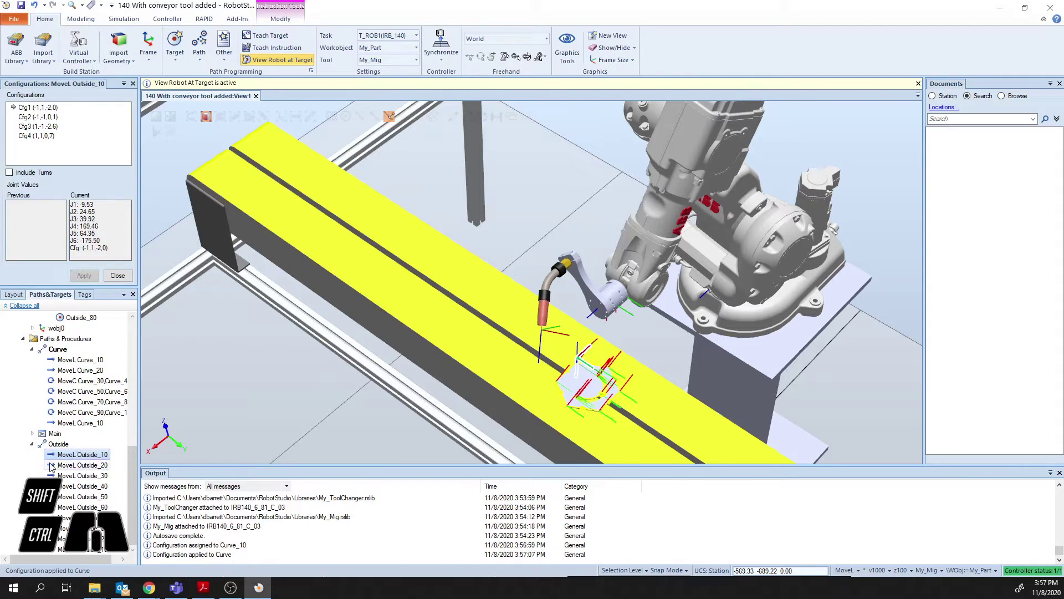
scroll(119, 483, "up", 1)
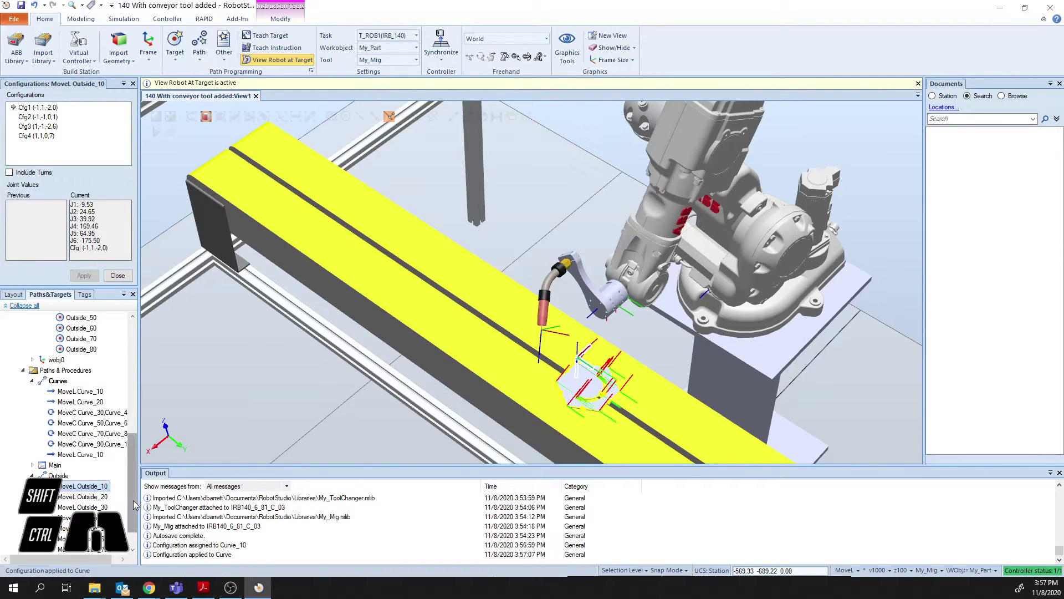
scroll(136, 499, "down", 1)
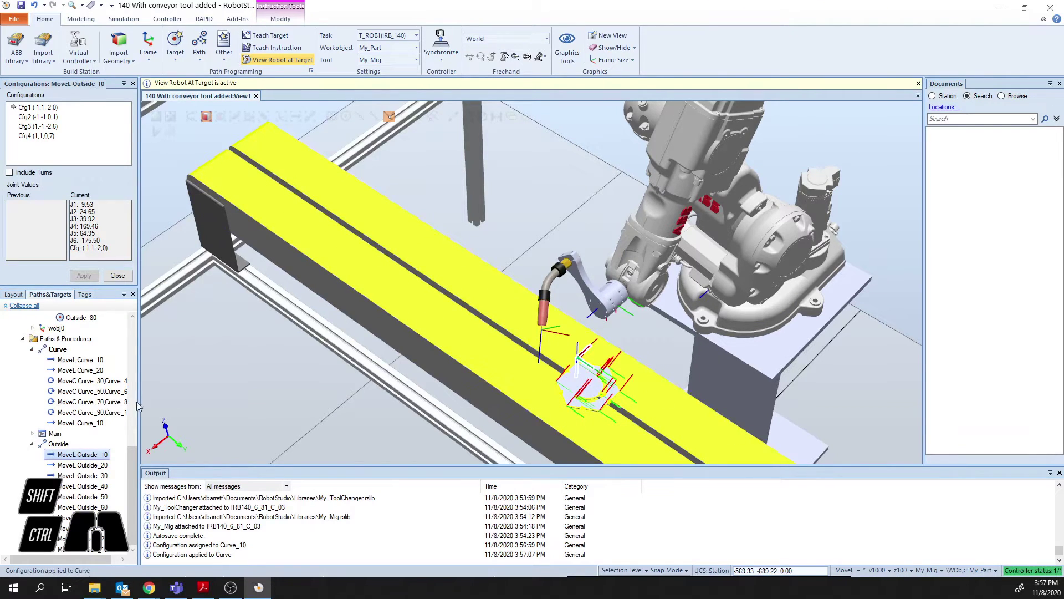
left_click(54, 455, "shift")
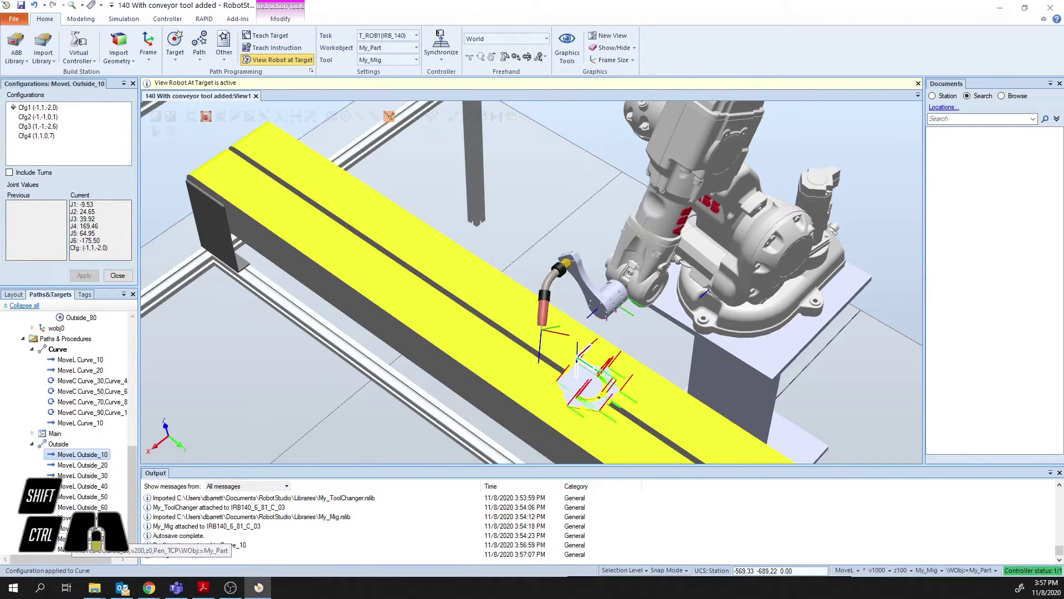
left_click(56, 551, "shift")
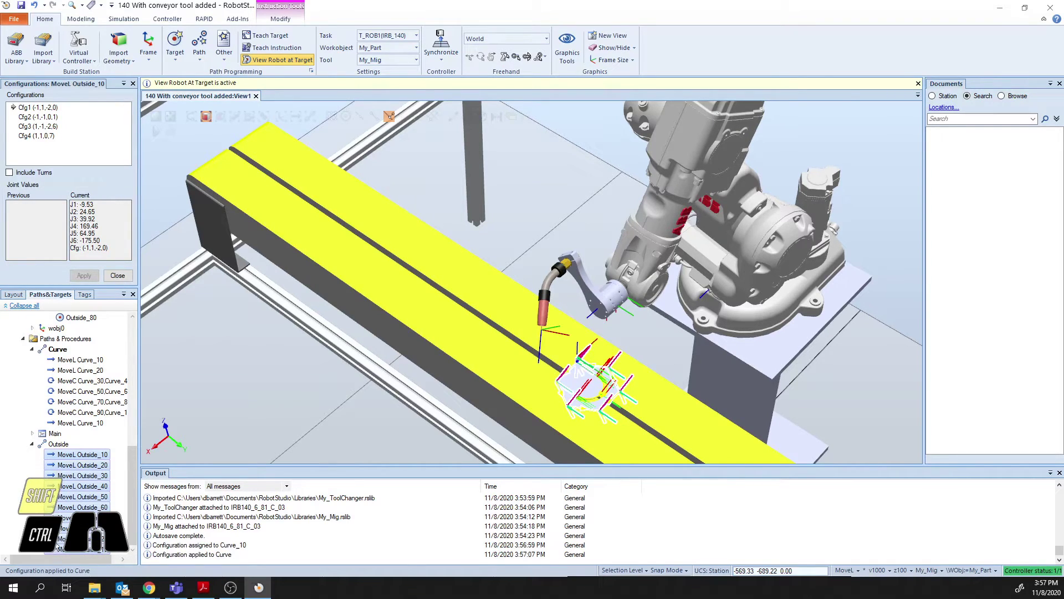
right_click(54, 466)
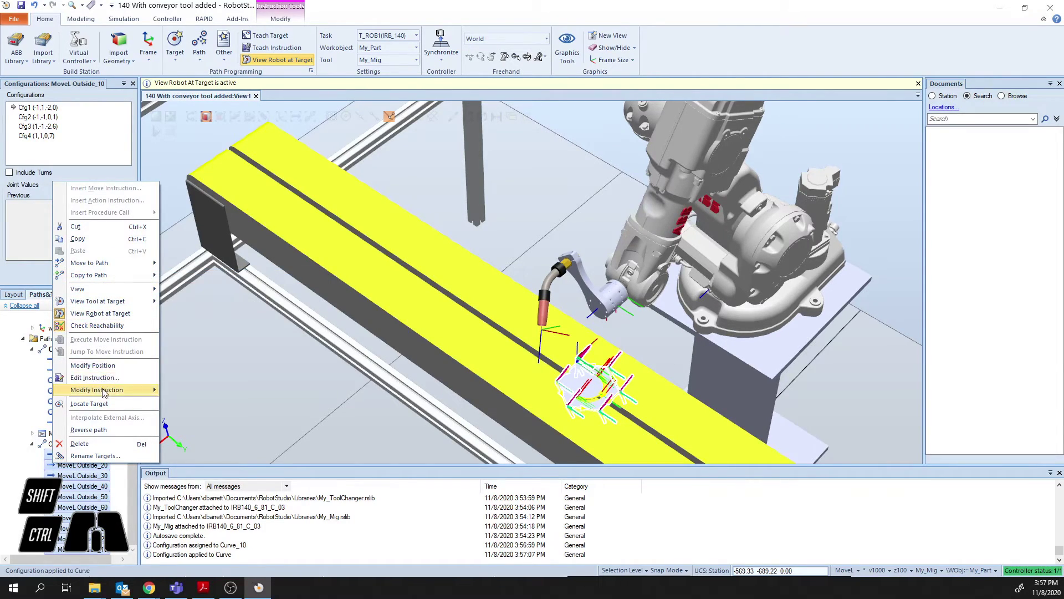
mouse_move(104, 391)
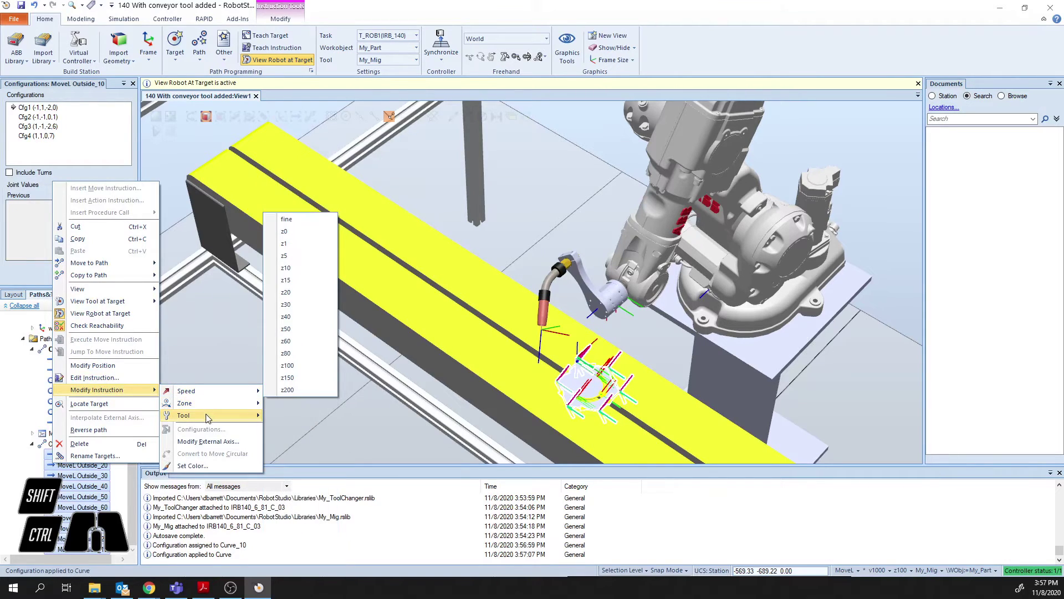
mouse_move(207, 418)
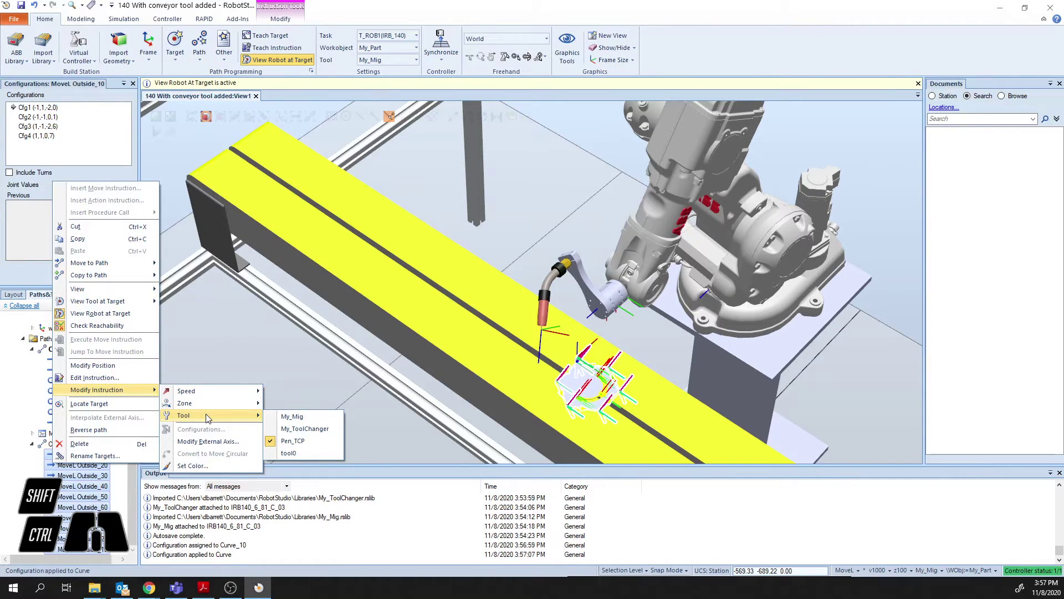
left_click(307, 421)
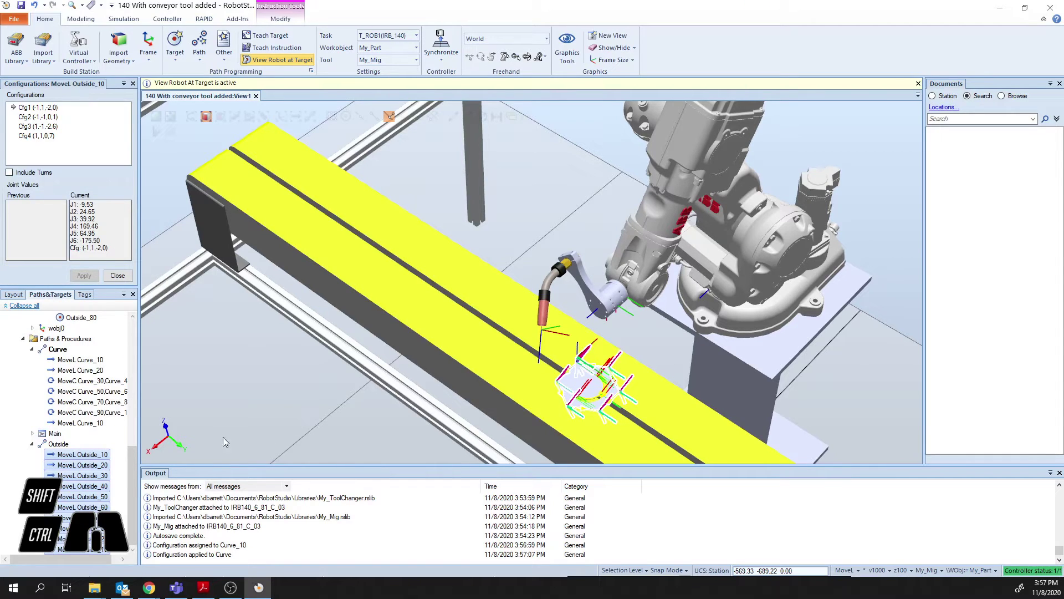
Examine the robot's pose at the Outside path's move instructions from Outside_10 to Outside_50.
left_click(57, 457)
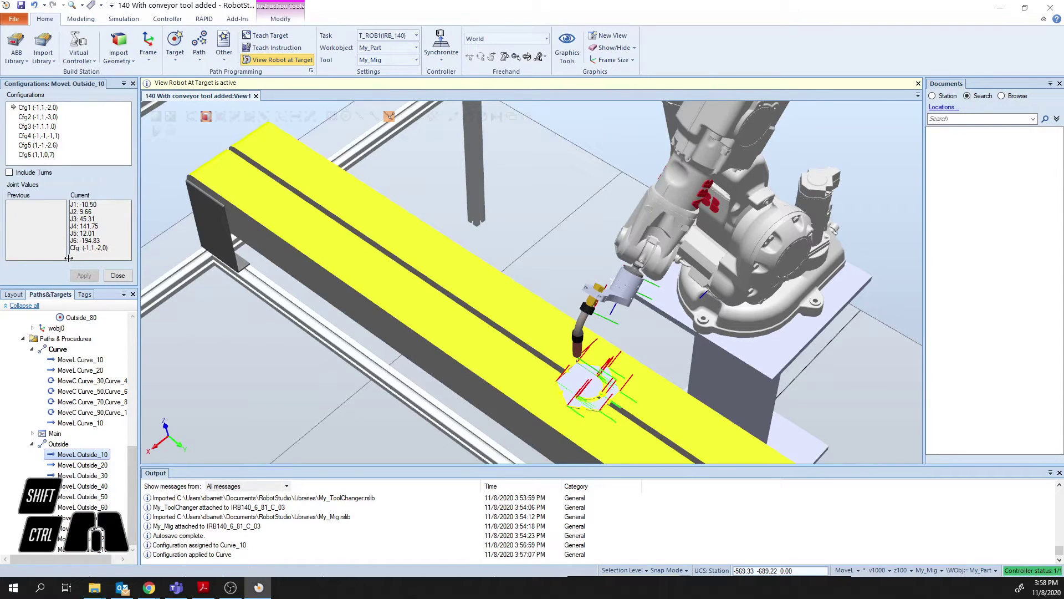
key("Down")
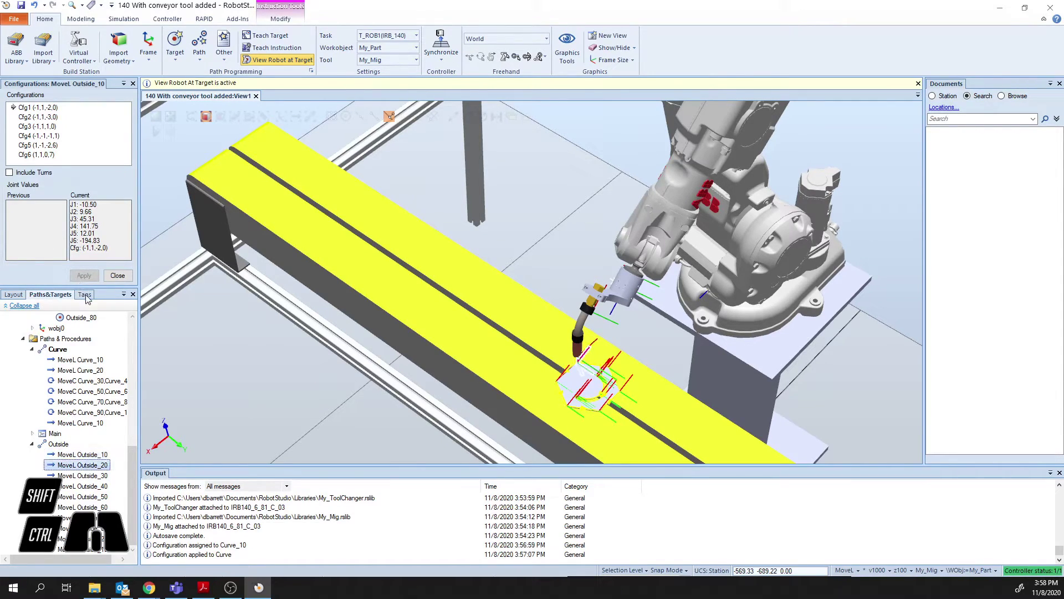
key("Down")
key("Up")
key("Up")
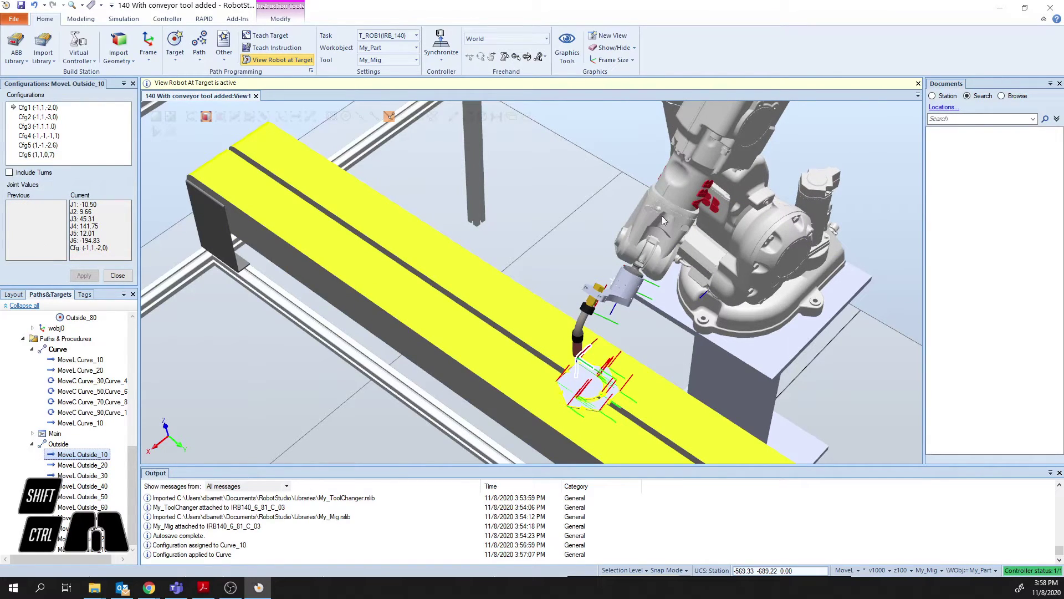
key("Down")
key("Down")
key("Down")
key("Down")
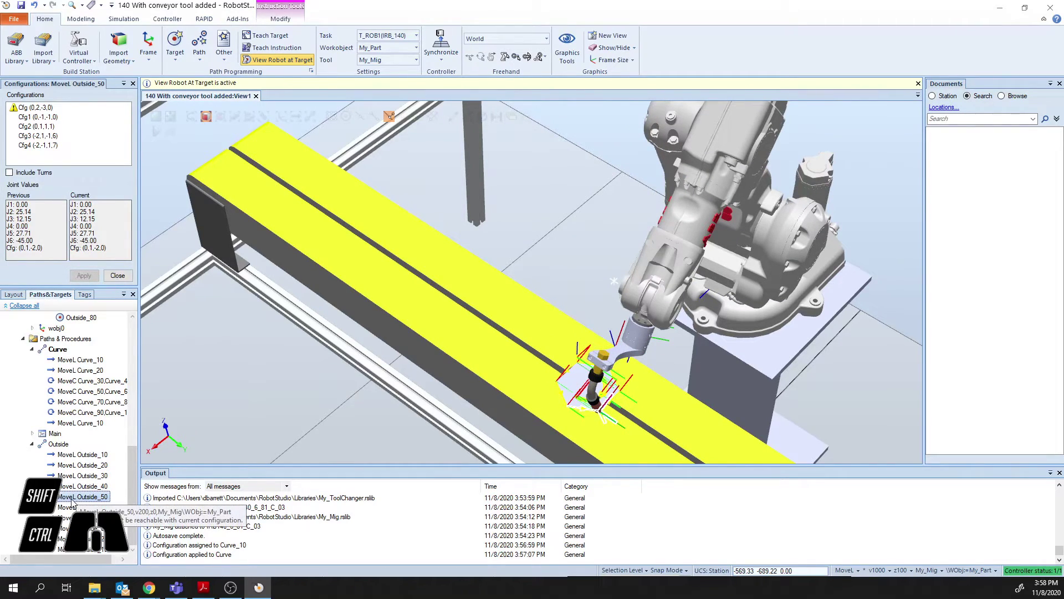
Compare the robot's pose and arm configuration between the MoveL Outside_40 and MoveL Outside_50 instructions.
key("Up")
key("Up")
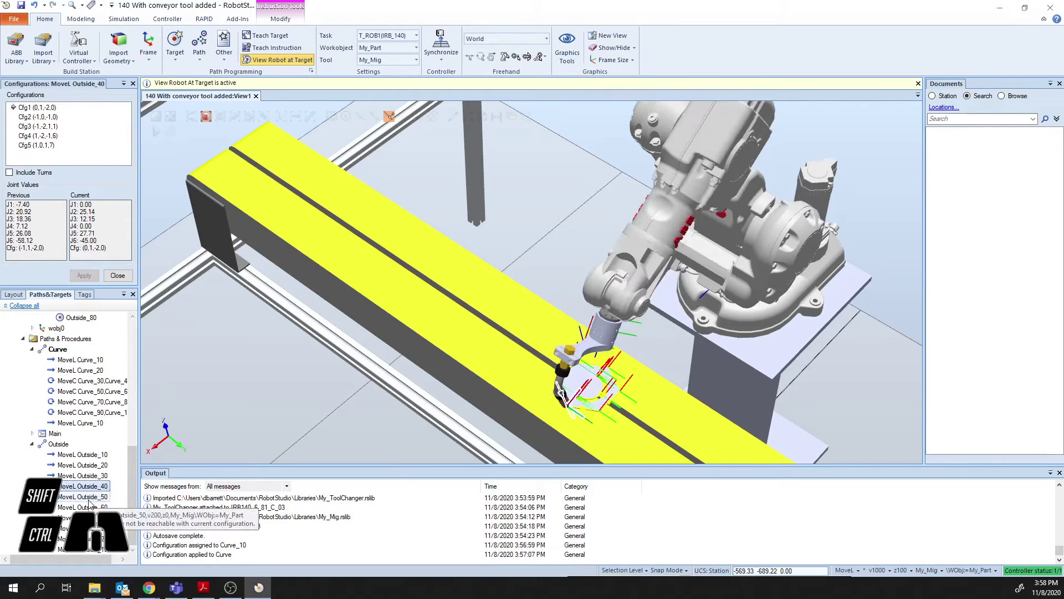
key("Down")
key("Down")
key("Up")
key("Down")
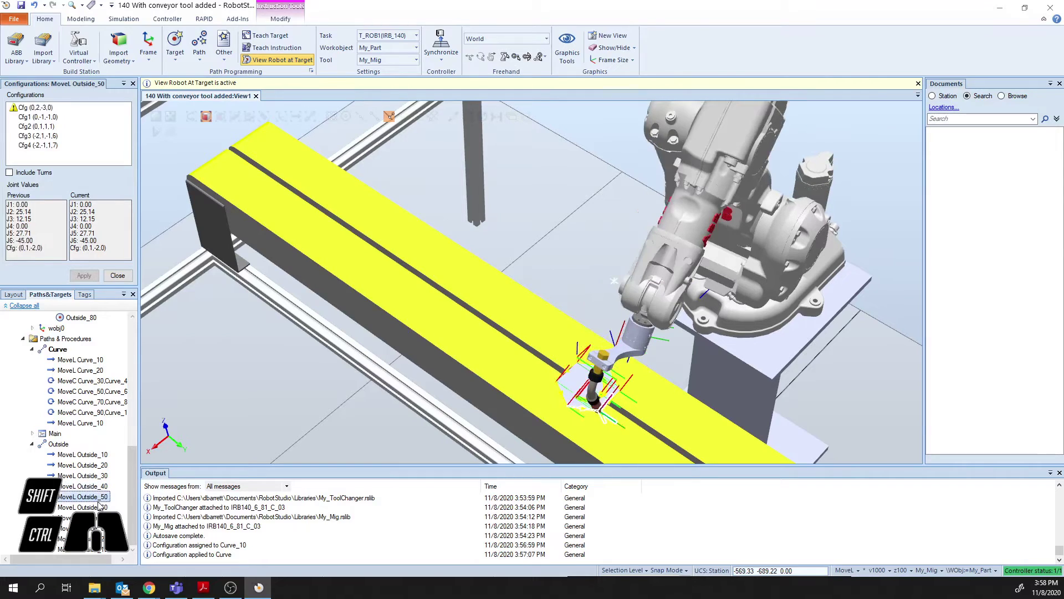
key("Up")
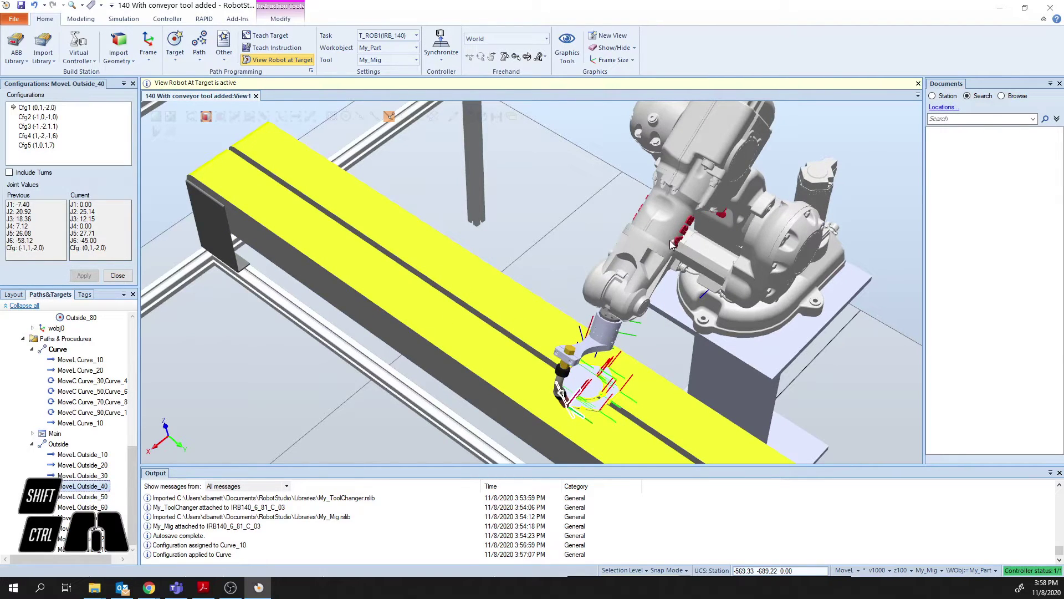
key("Down")
key("Up")
key("Down")
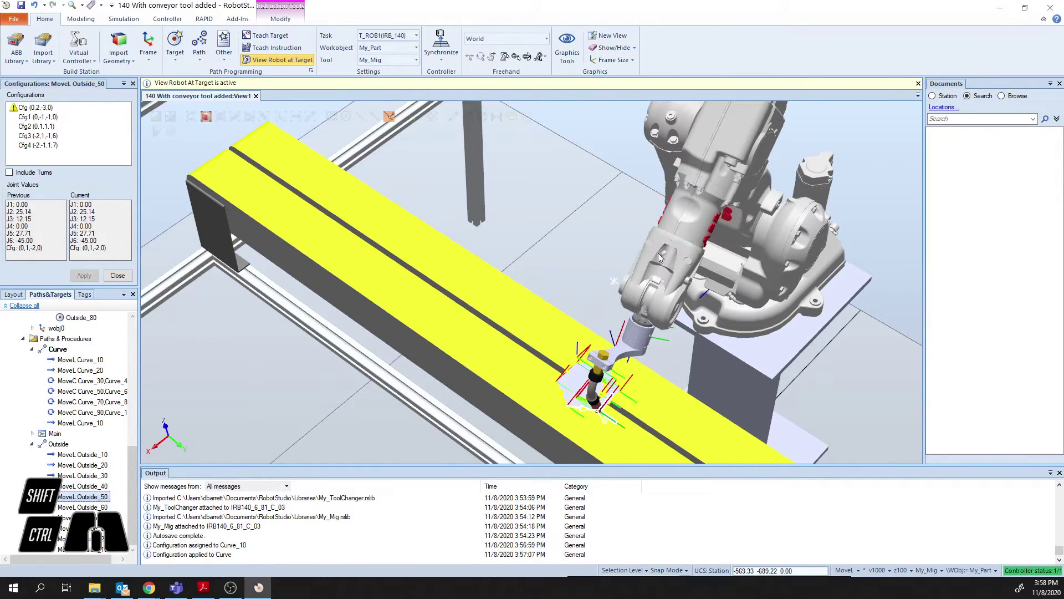
key("Up")
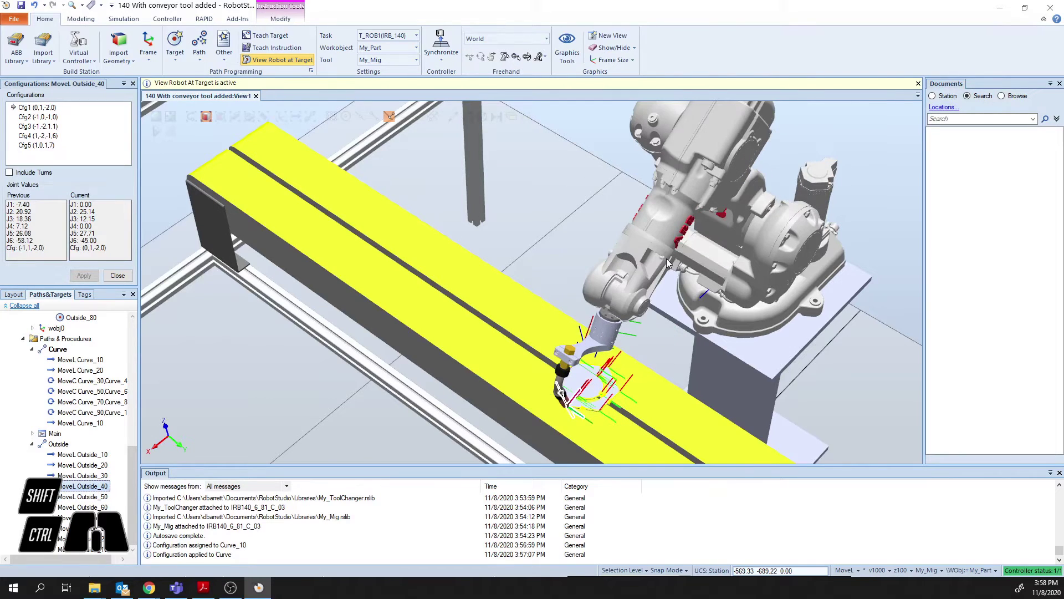
Try the arm configurations for MoveL Outside_50 and apply Cfg1 (0,-1,-1,0).
key("Down")
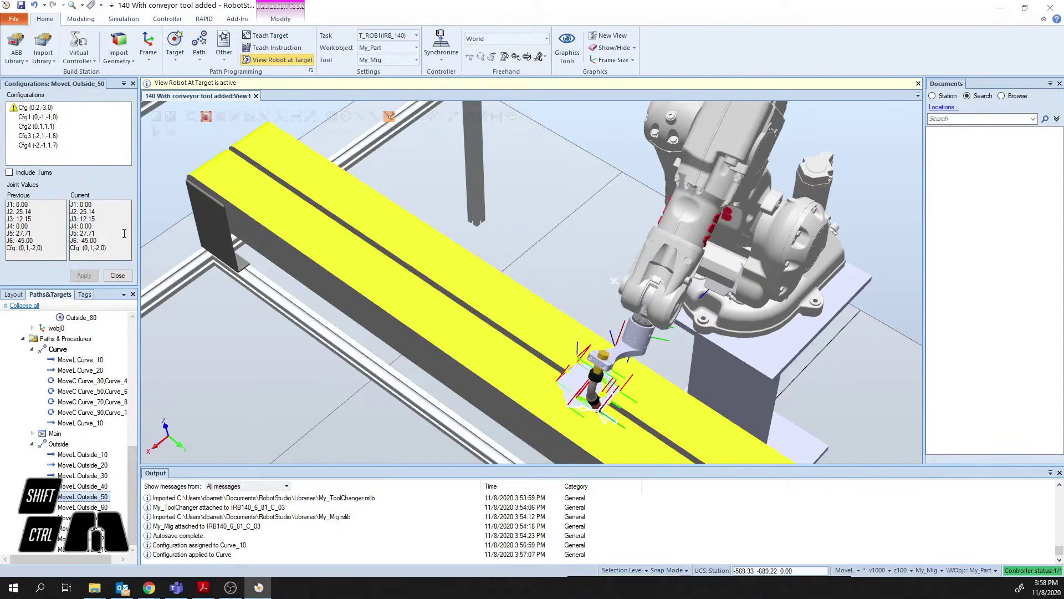
left_click(25, 127)
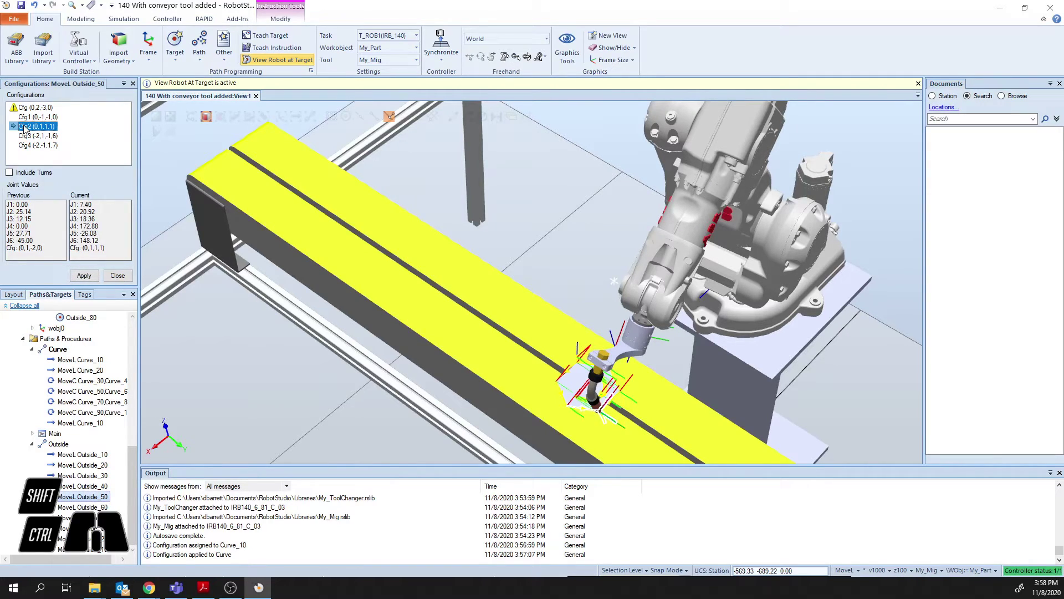
left_click(25, 117)
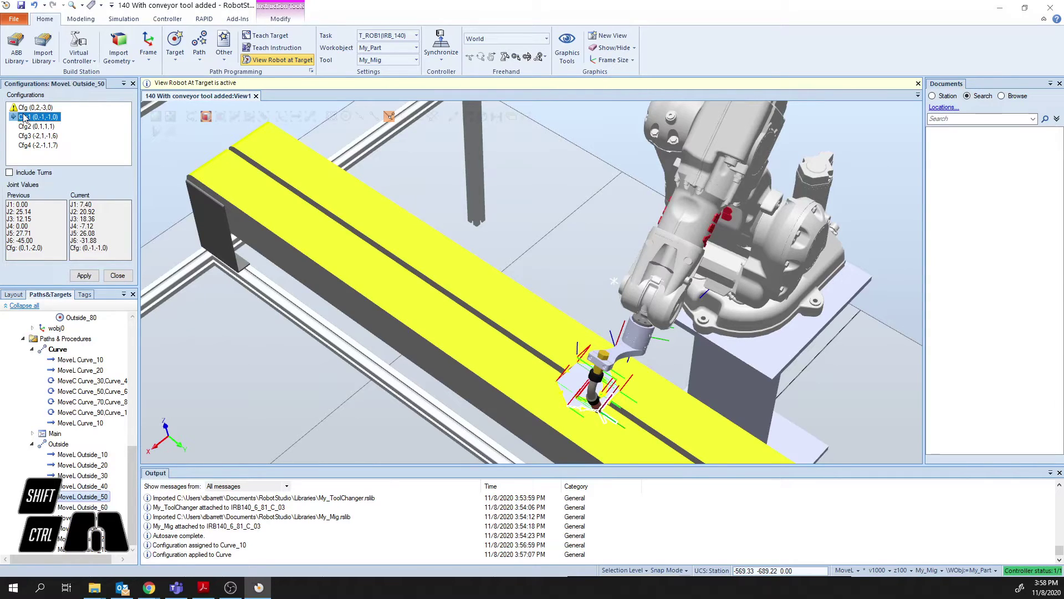
left_click(80, 276)
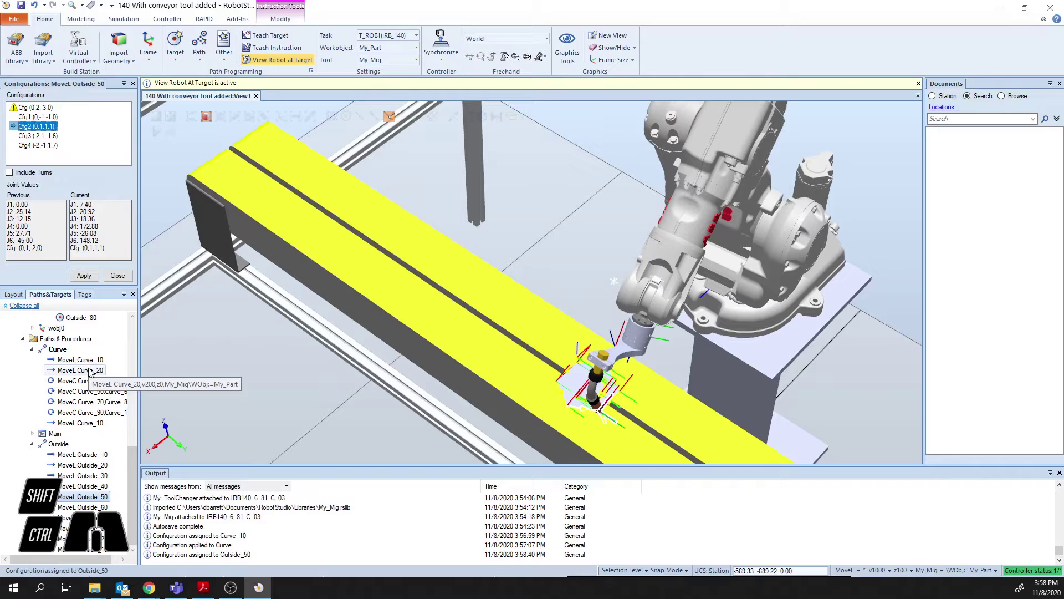
left_click(87, 487)
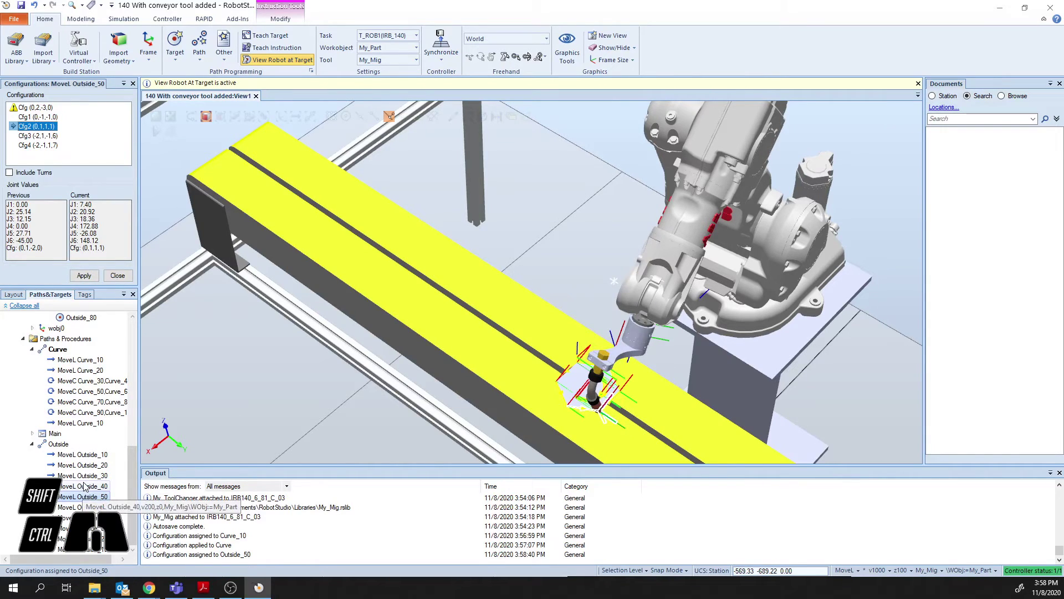
left_click(87, 497)
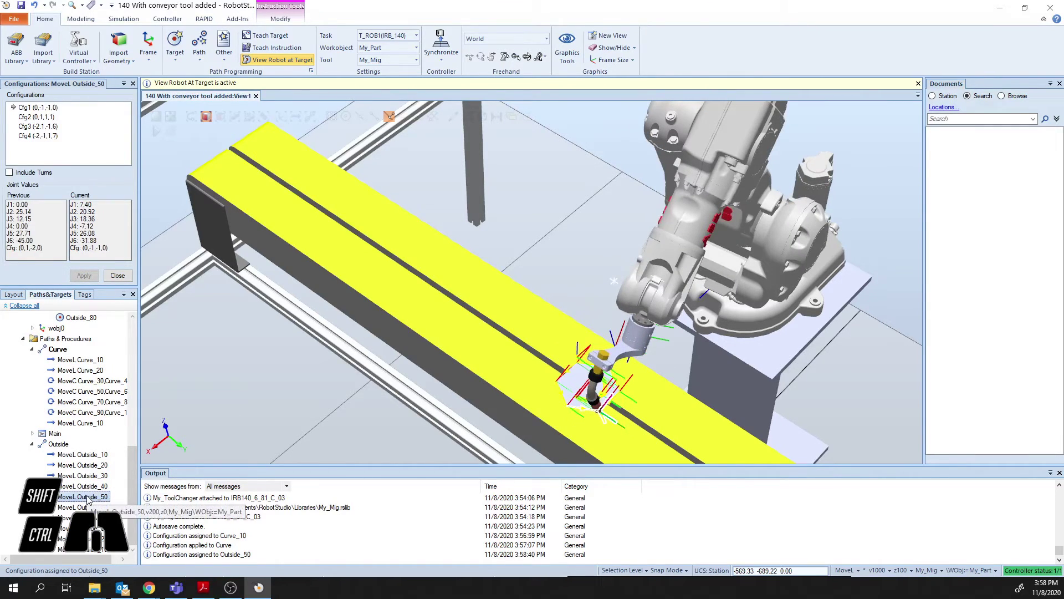
Apply Cfg1 (0,-1,-1,0) to MoveL Outside_60 and Cfg1 (-1,0,-1,0) to MoveL Outside_70.
key("Down")
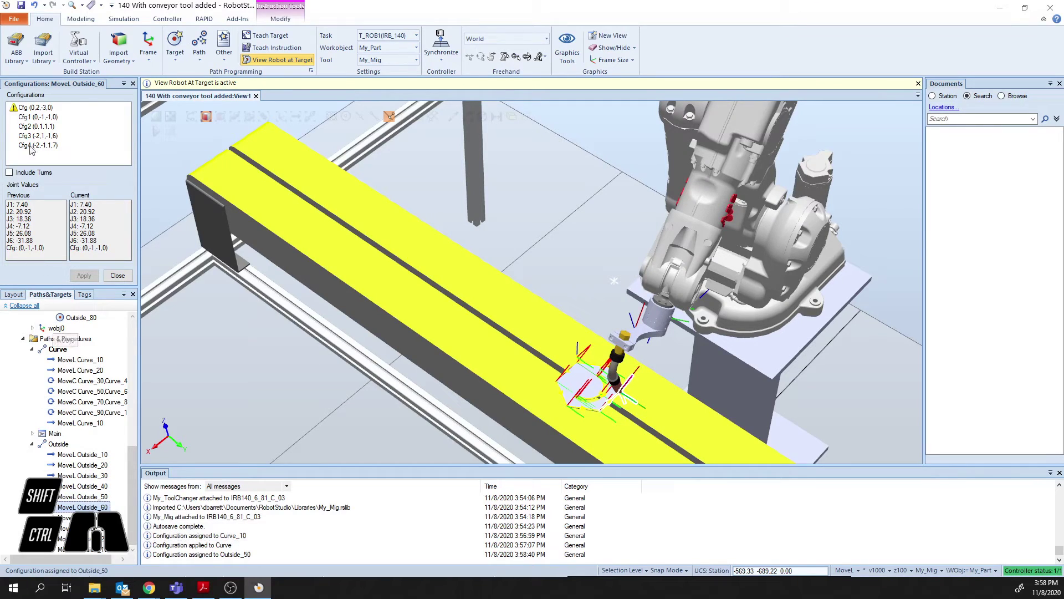
left_click(26, 117)
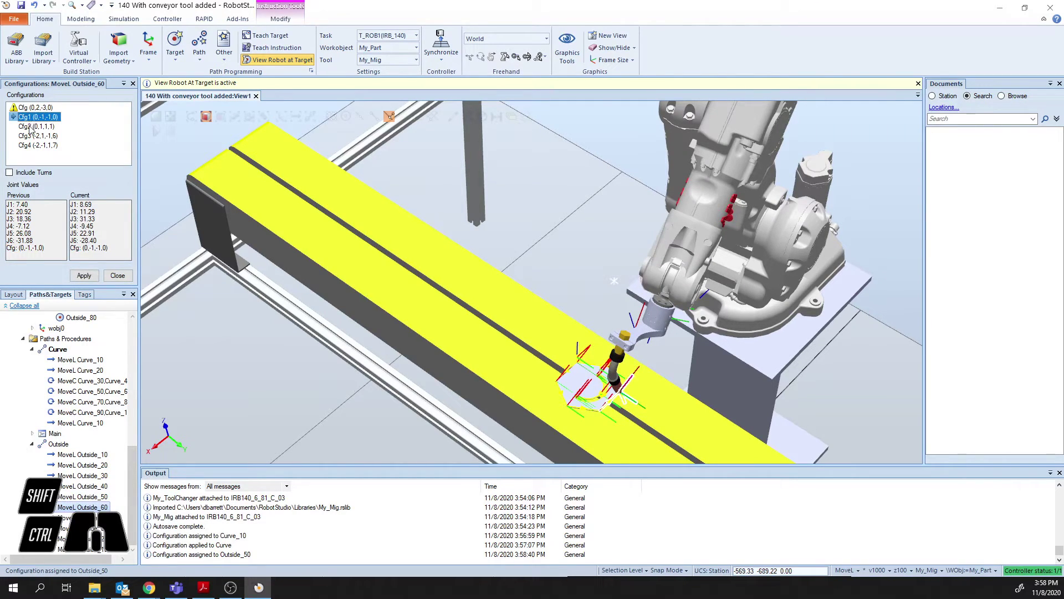
left_click(83, 276)
key("Down")
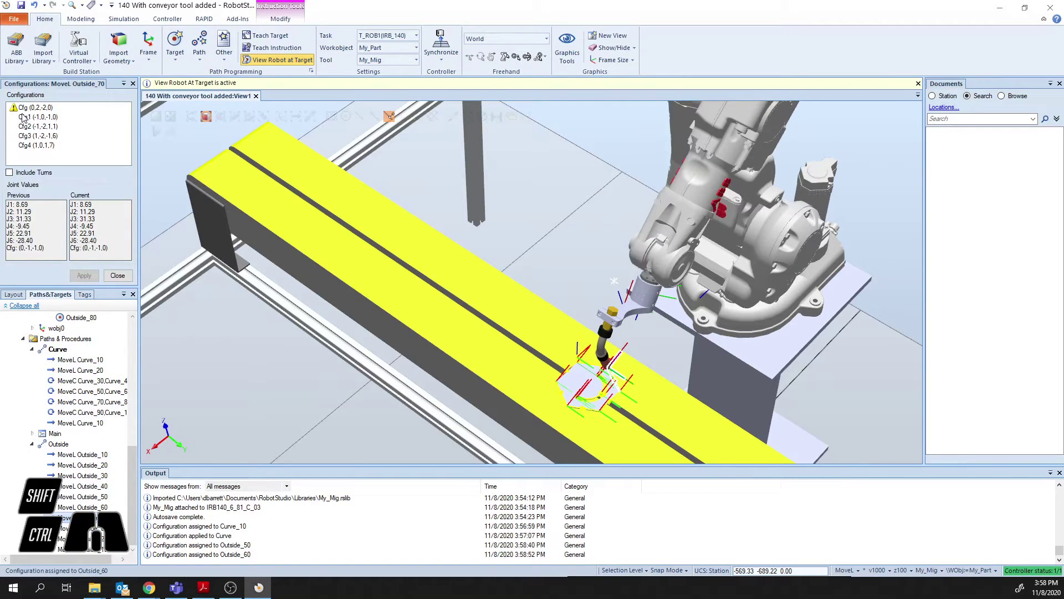
left_click(22, 117)
left_click(84, 276)
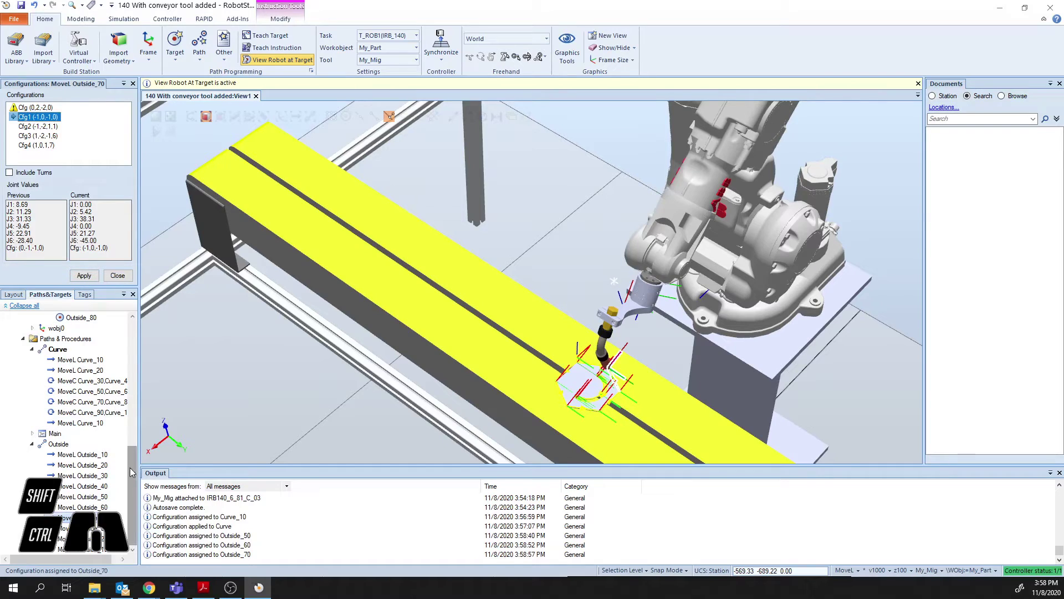
Move the robot along the Outside path and close the arm configuration settings.
right_click(54, 445)
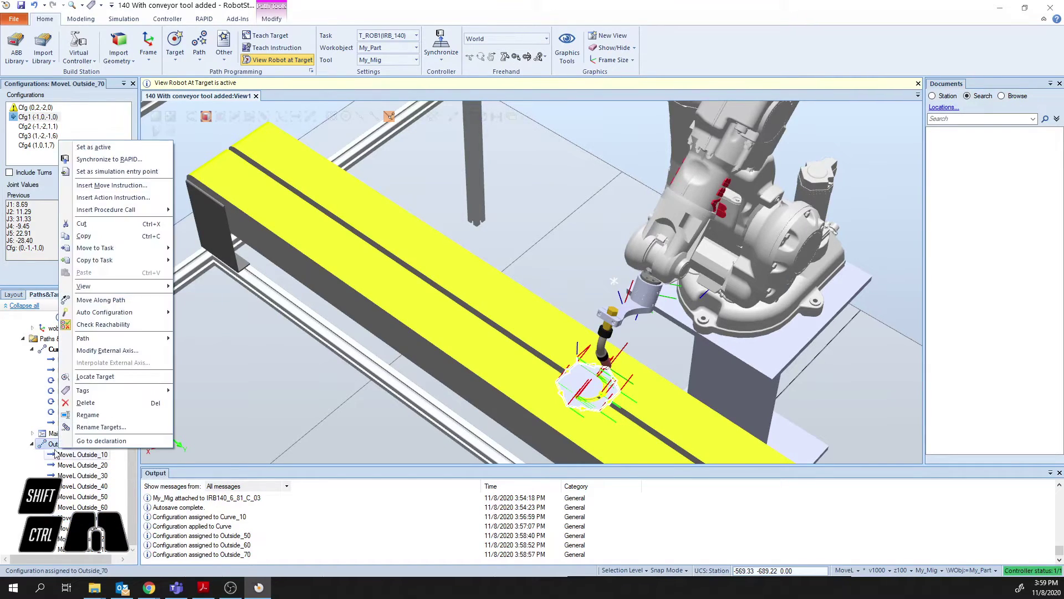
left_click(100, 300)
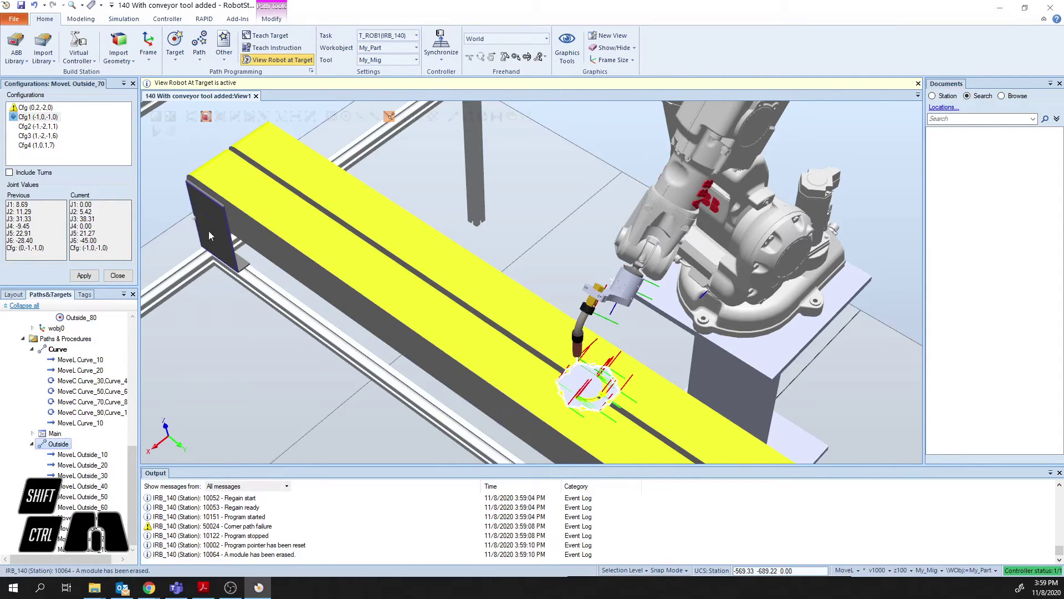
left_click(118, 276)
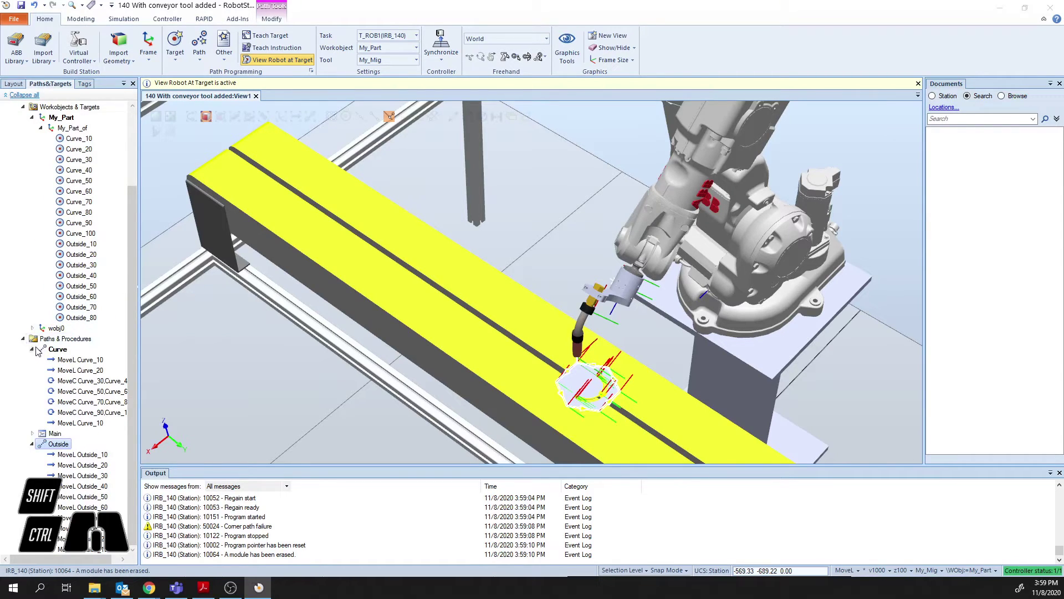
right_click(43, 434)
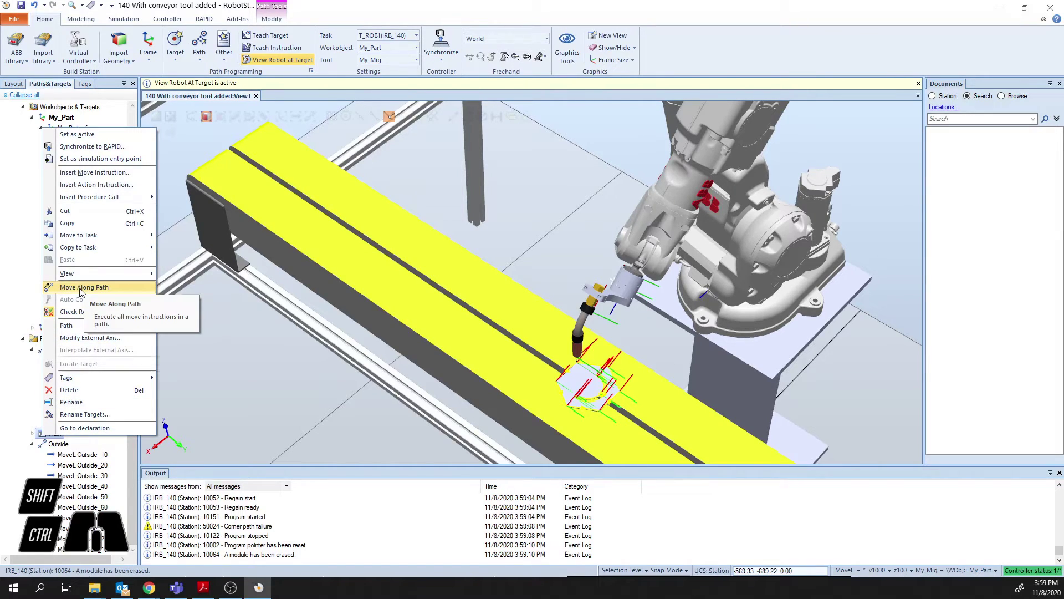
left_click(7, 424)
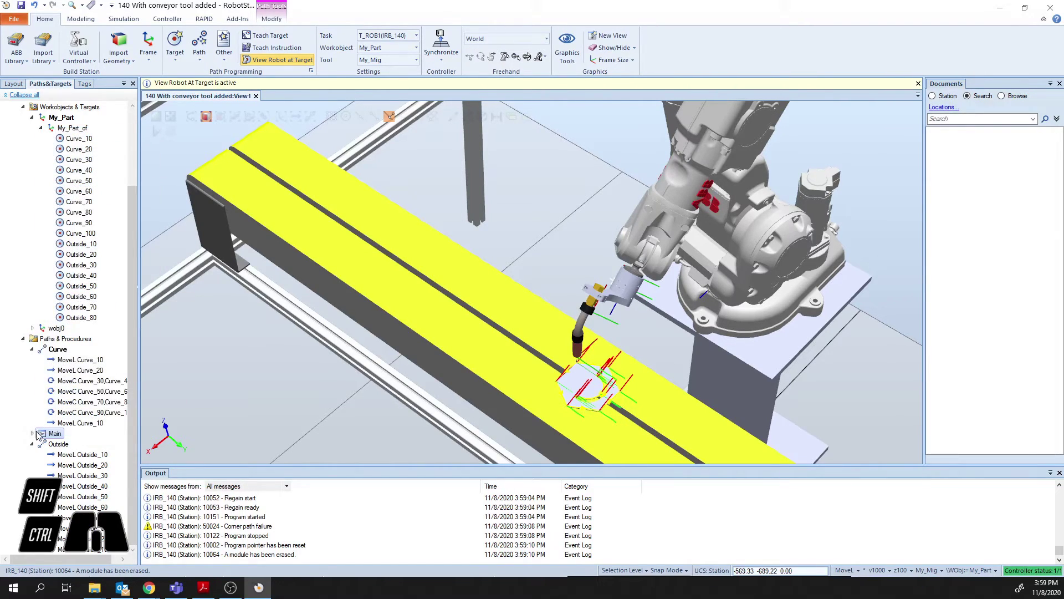
Delete the Main procedure from the paths and the Pen_TCP tool from the tool data.
key("Delete")
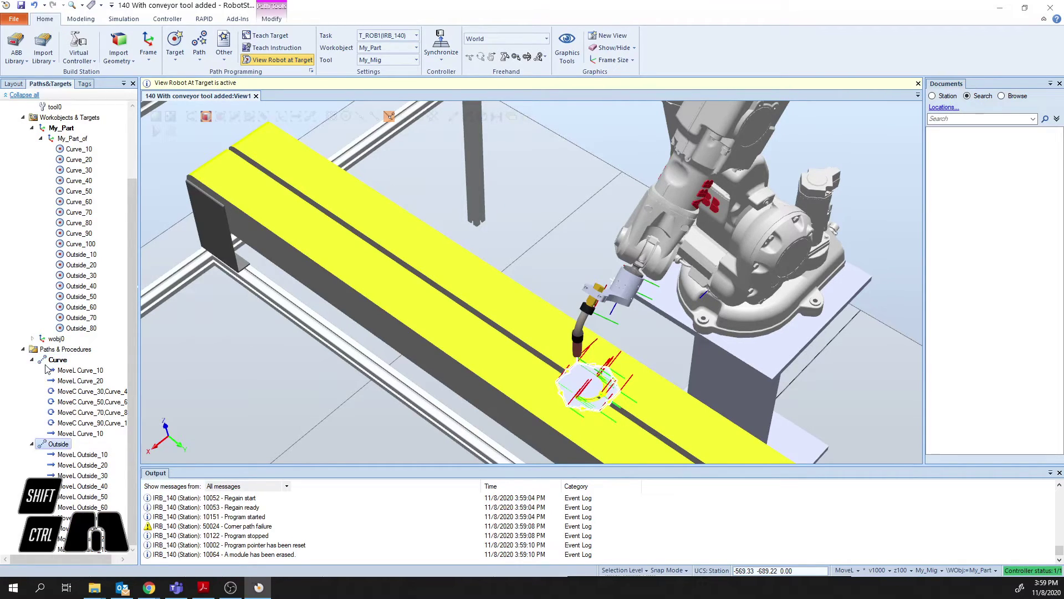
left_click(45, 444)
left_click(32, 128)
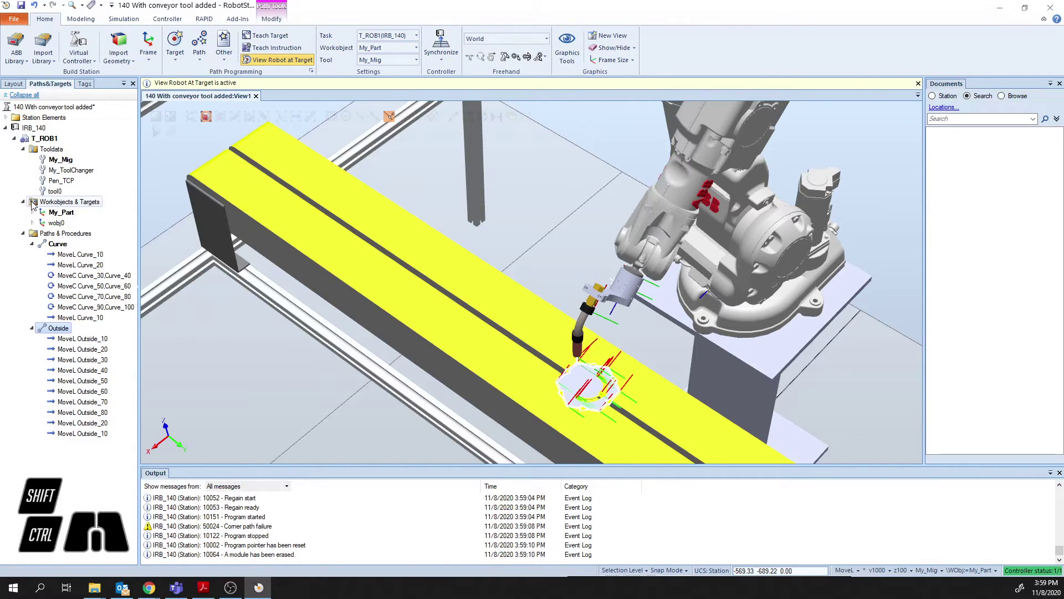
left_click(51, 182)
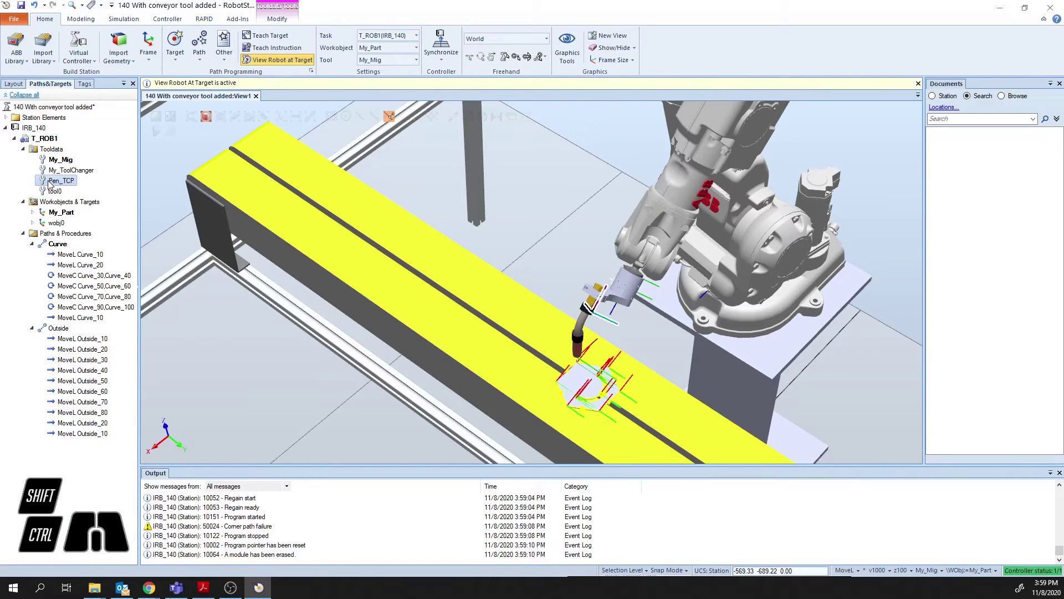
key("Delete")
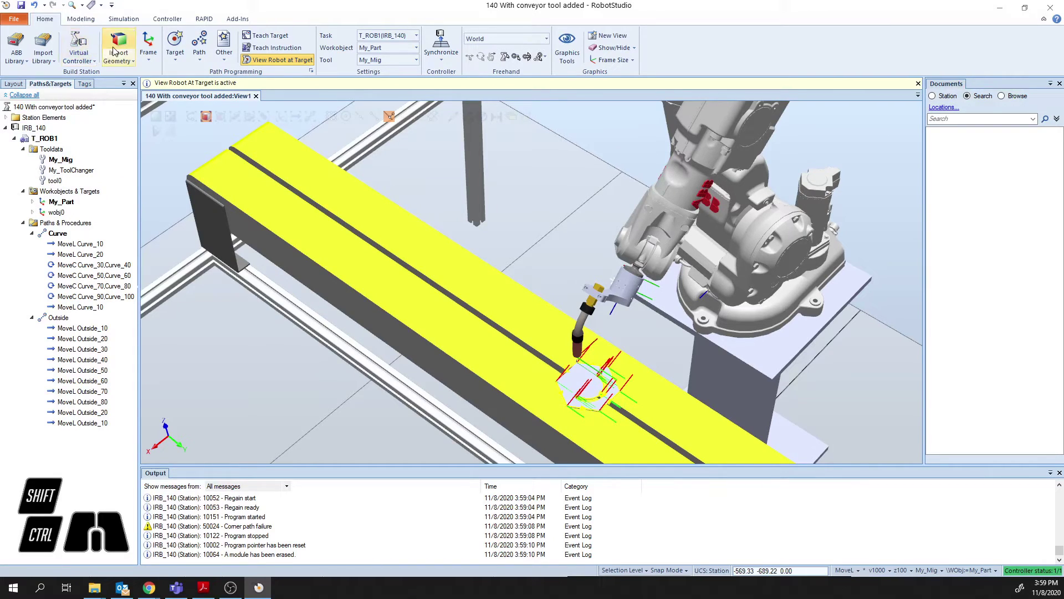
Synchronize the Curve and Outside paths, My_Mig, My_ToolChanger and the My_Part work object to RAPID.
left_click(444, 57)
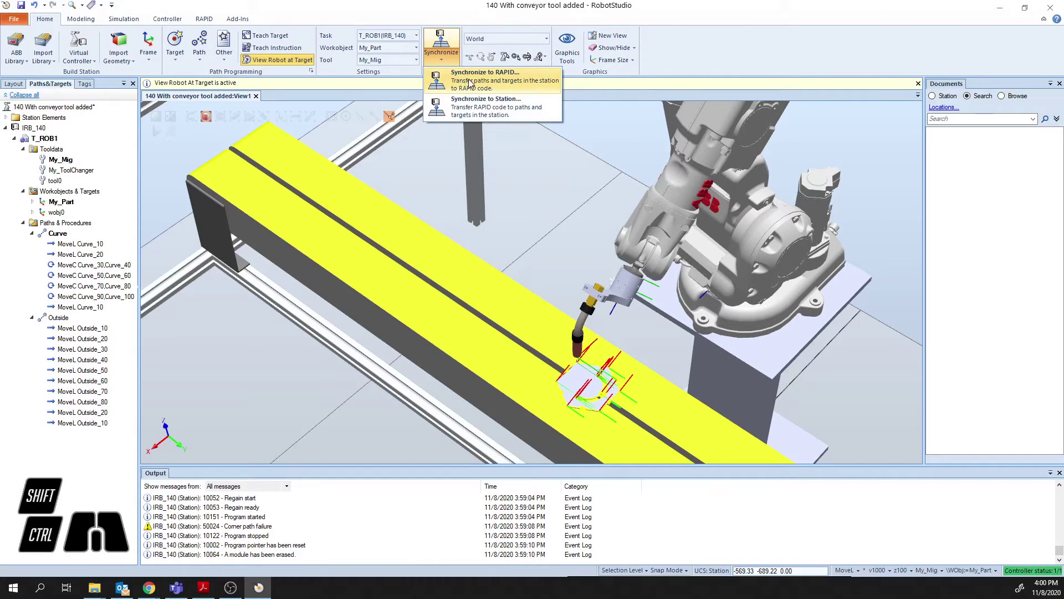
left_click(468, 78)
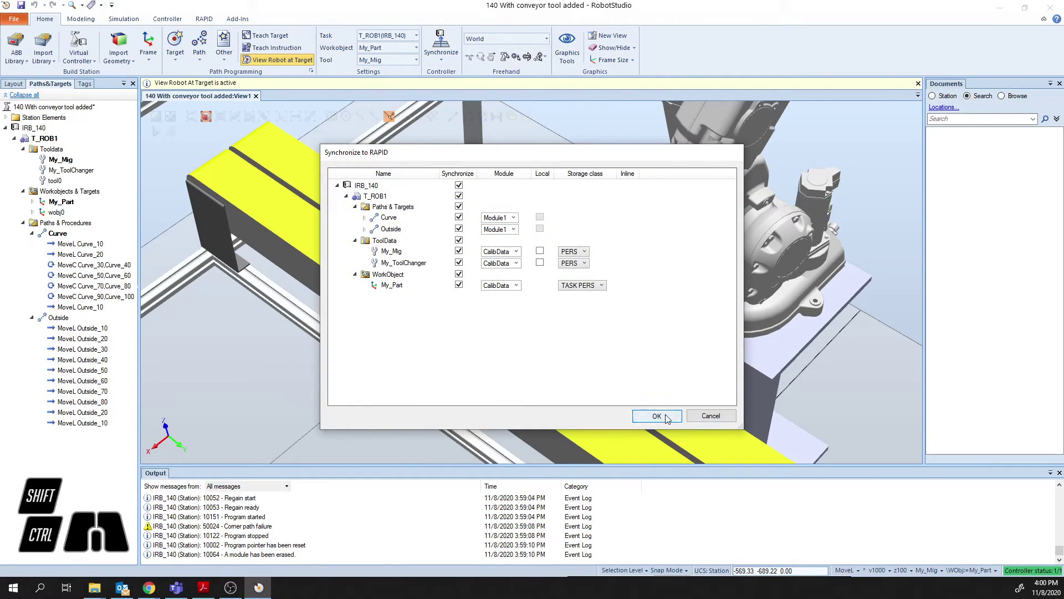
left_click(656, 415)
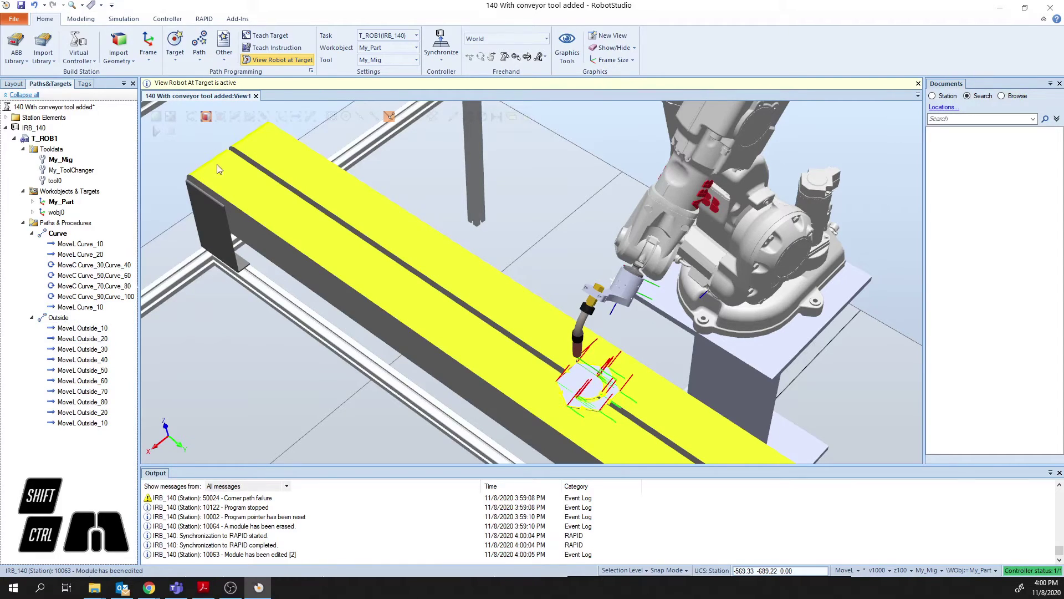
Synchronize only the Main procedure from RAPID back to the station and show its procedure calls.
left_click(442, 63)
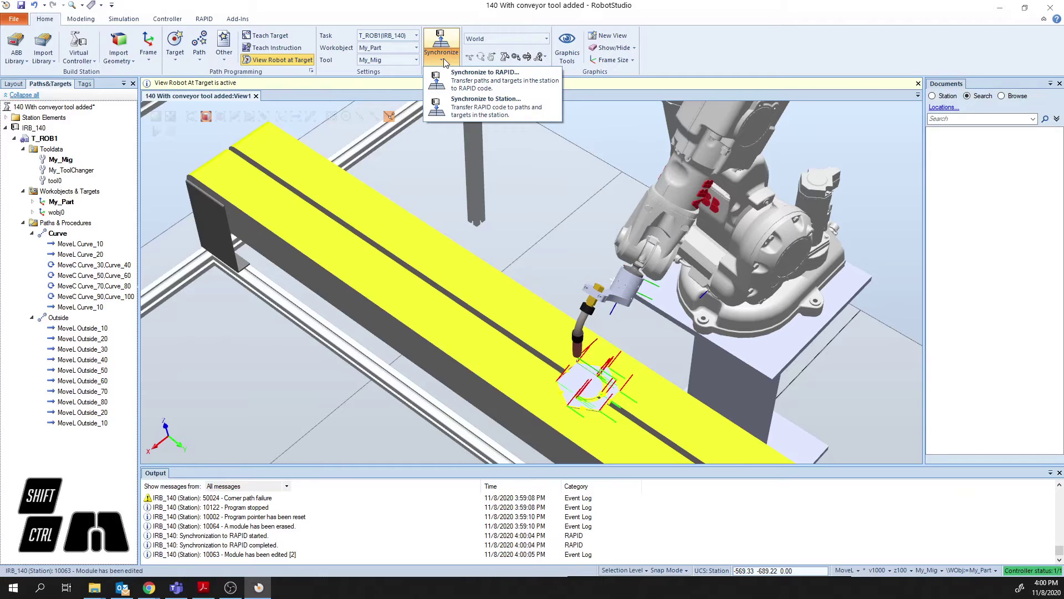
left_click(497, 111)
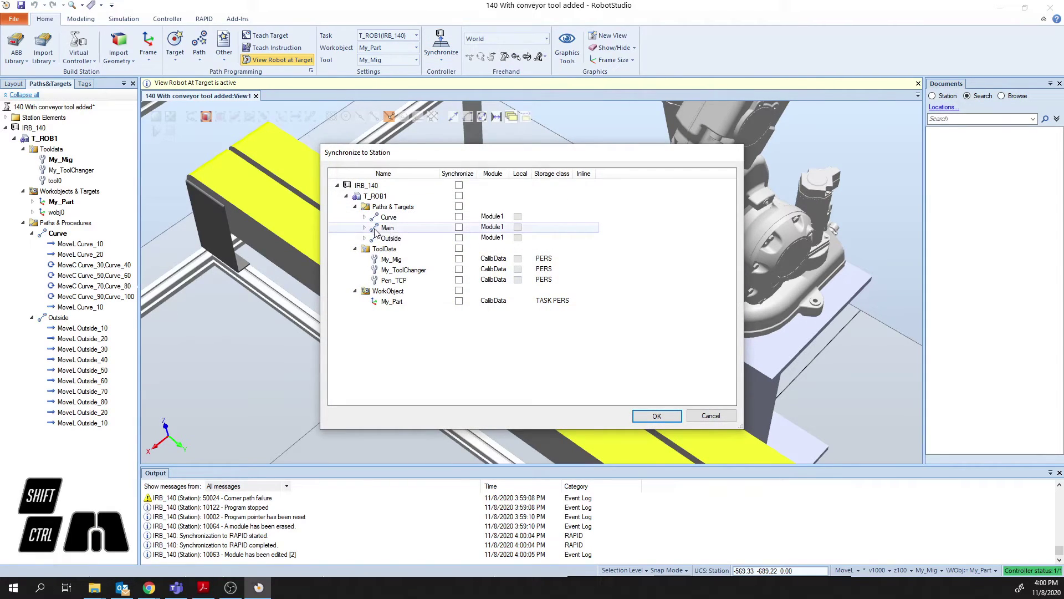
left_click(459, 227)
left_click(654, 420)
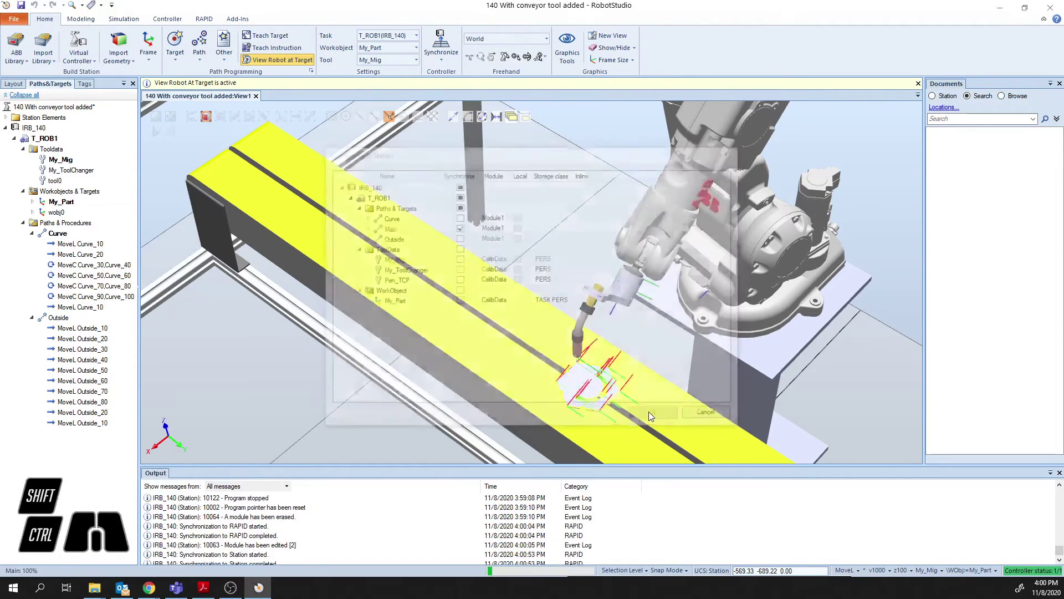
left_click(33, 318)
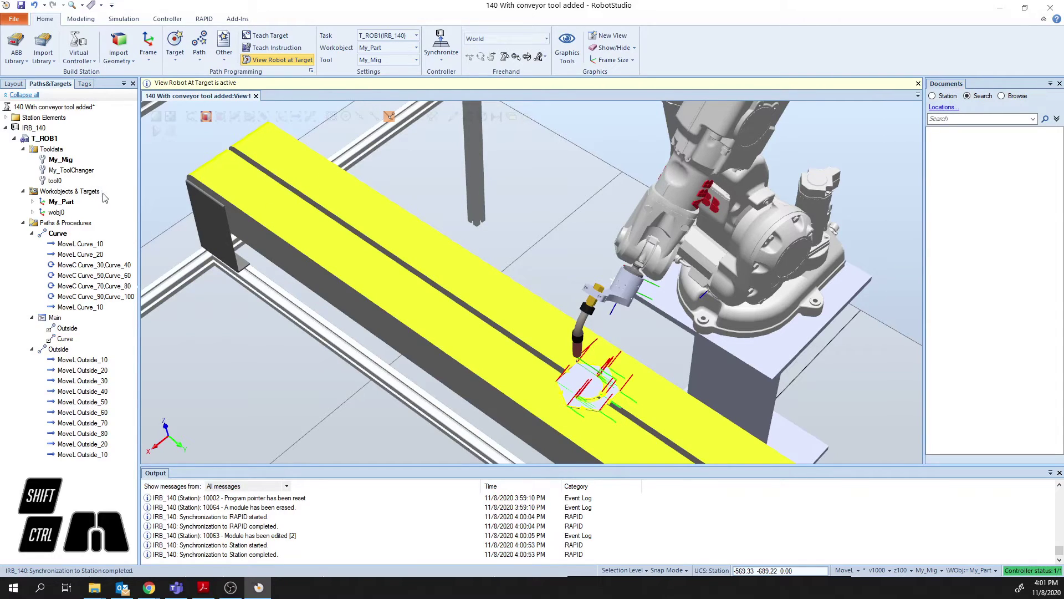
Run the simulation and compare the robot's pose between the MoveL Curve_10 and MoveL Outside_10 instructions.
left_click(157, 133)
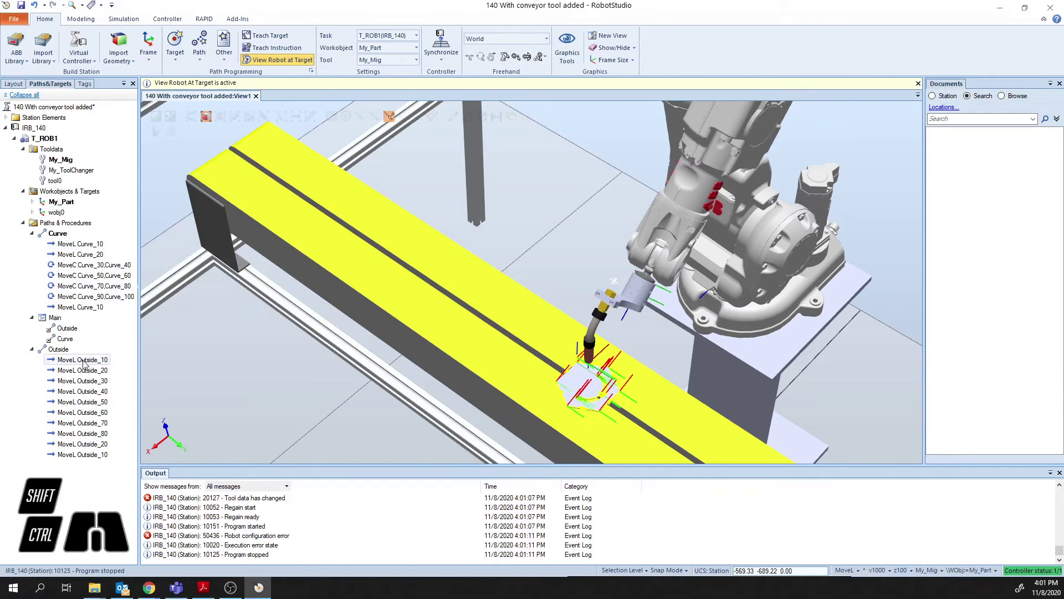
left_click(73, 244)
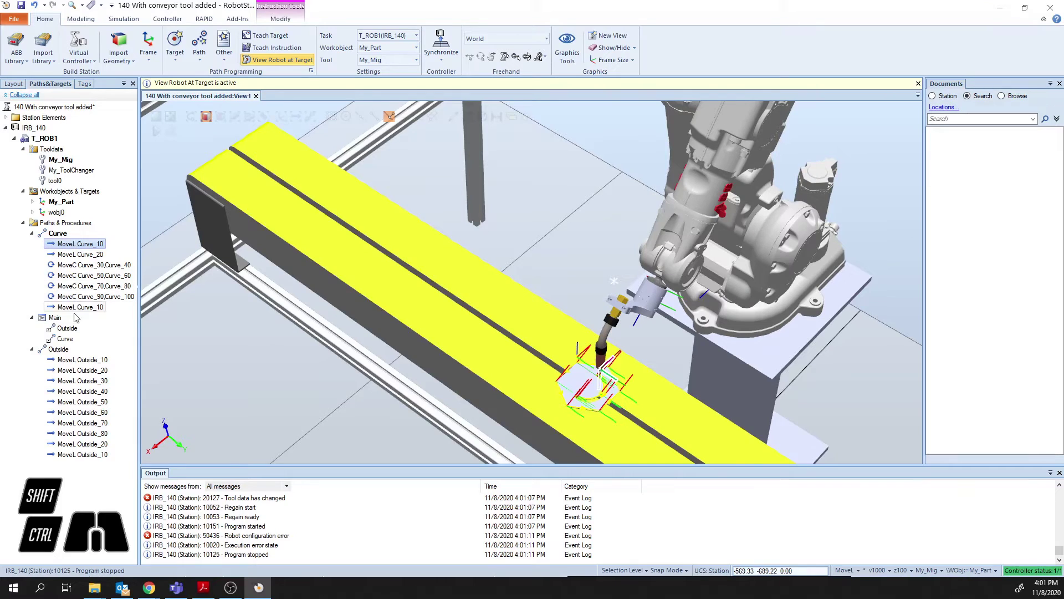
left_click(77, 361)
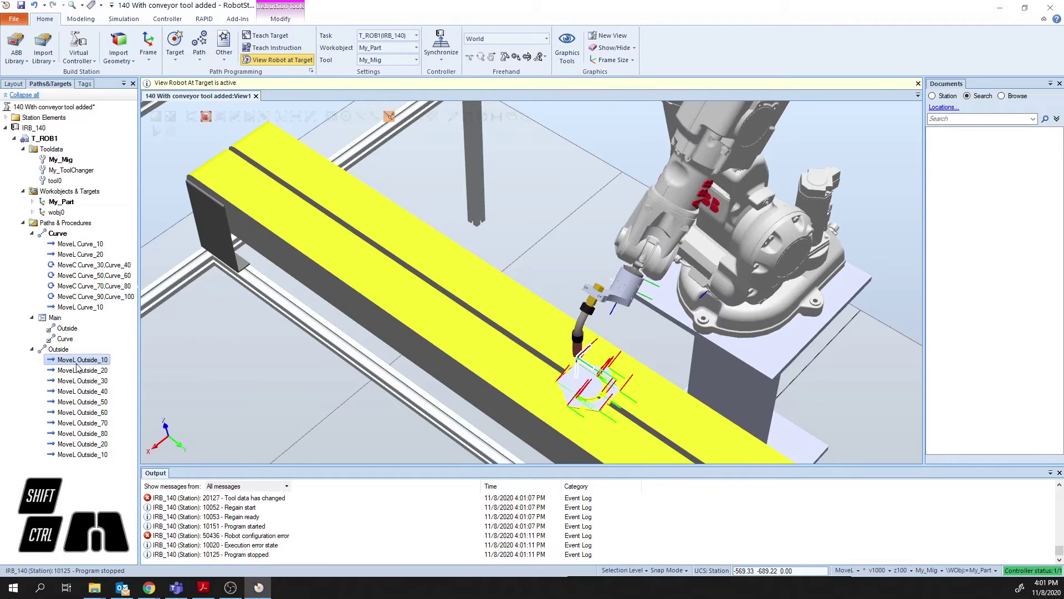
left_click(84, 244)
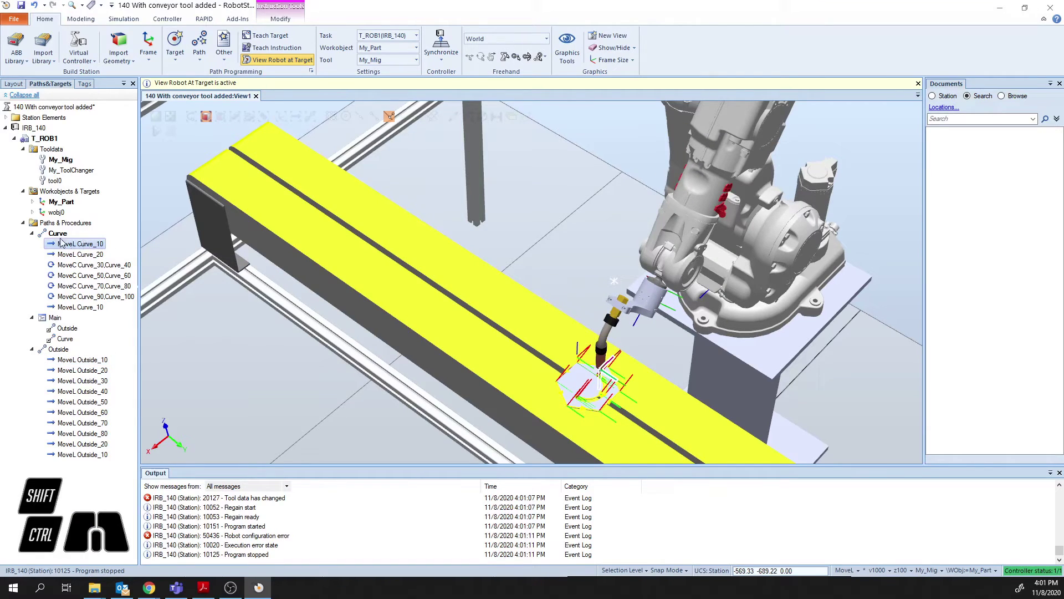
Try the arm configurations for the Curve_10 target under My_Part and apply Cfg3 (-1,-1,-1,1).
left_click(33, 202)
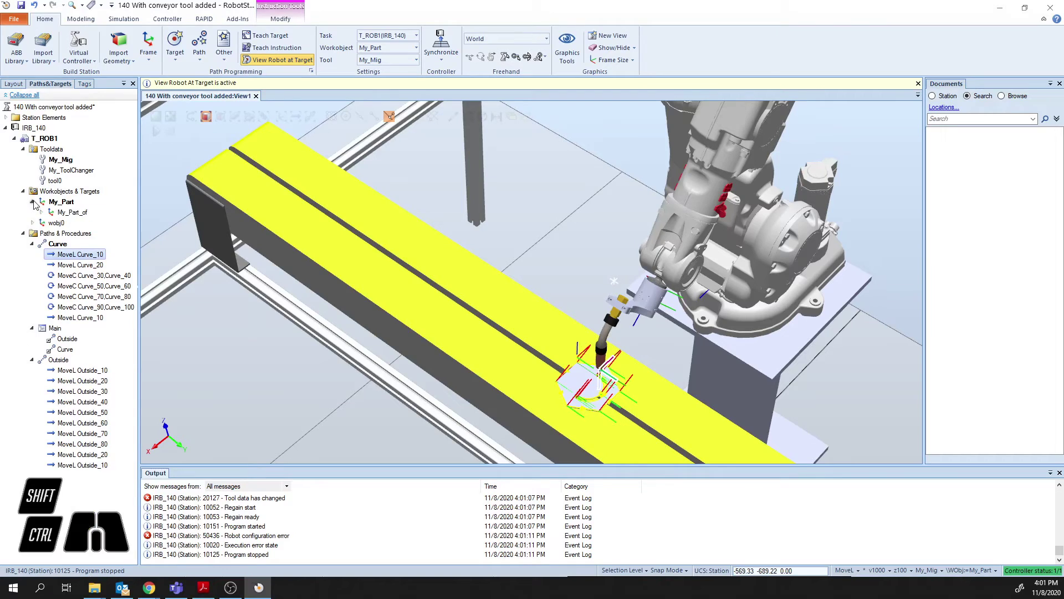
left_click(42, 213)
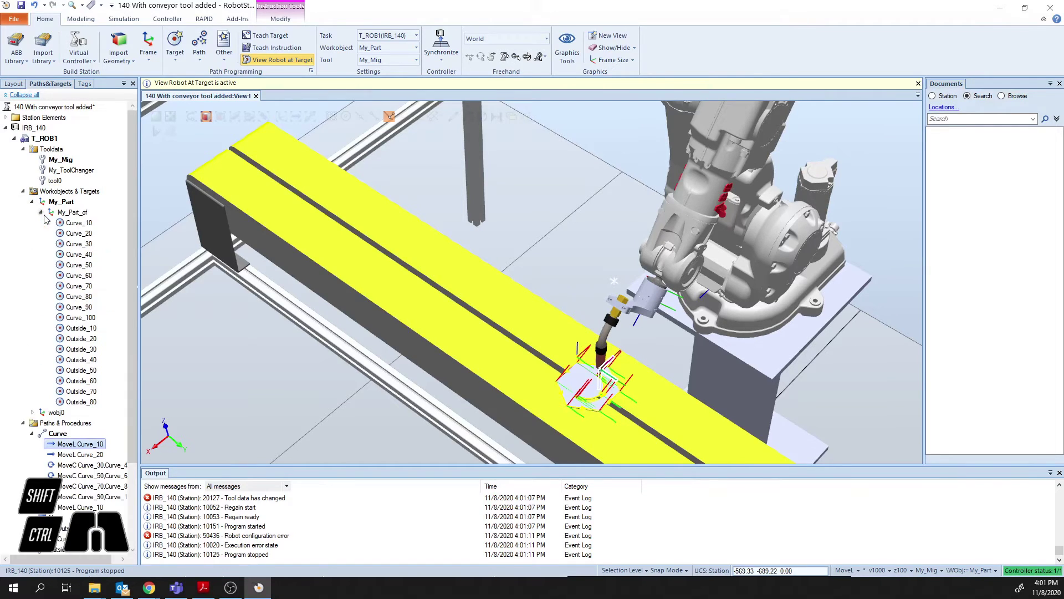
left_click(70, 224)
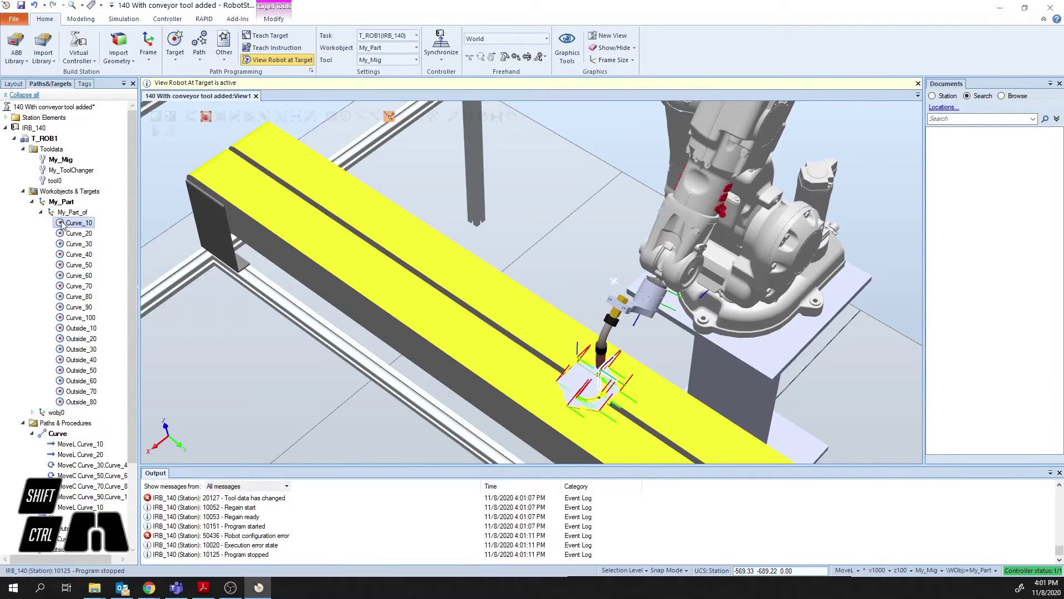
right_click(62, 223)
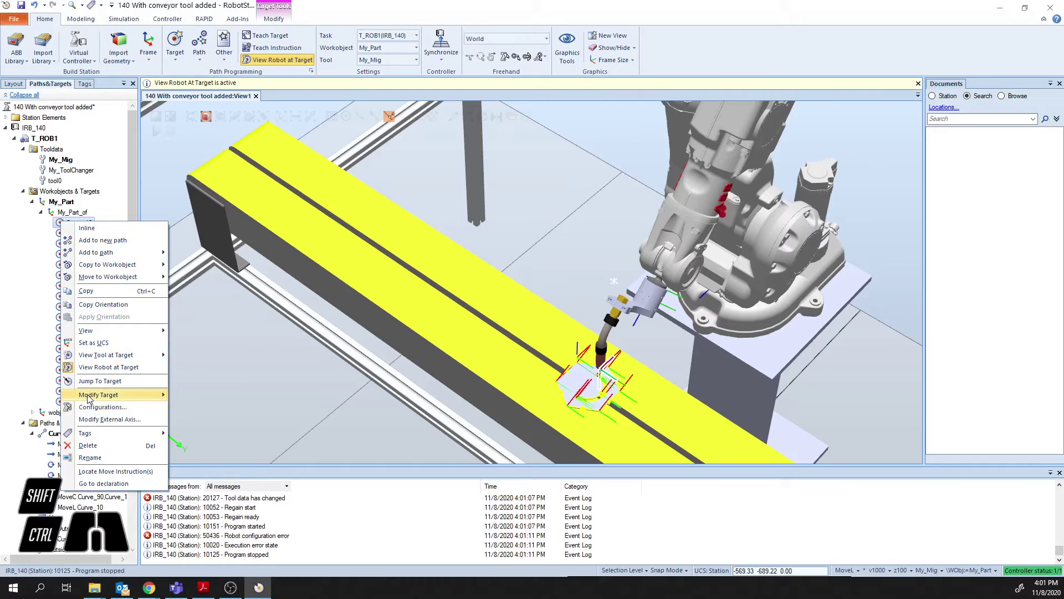
mouse_move(89, 397)
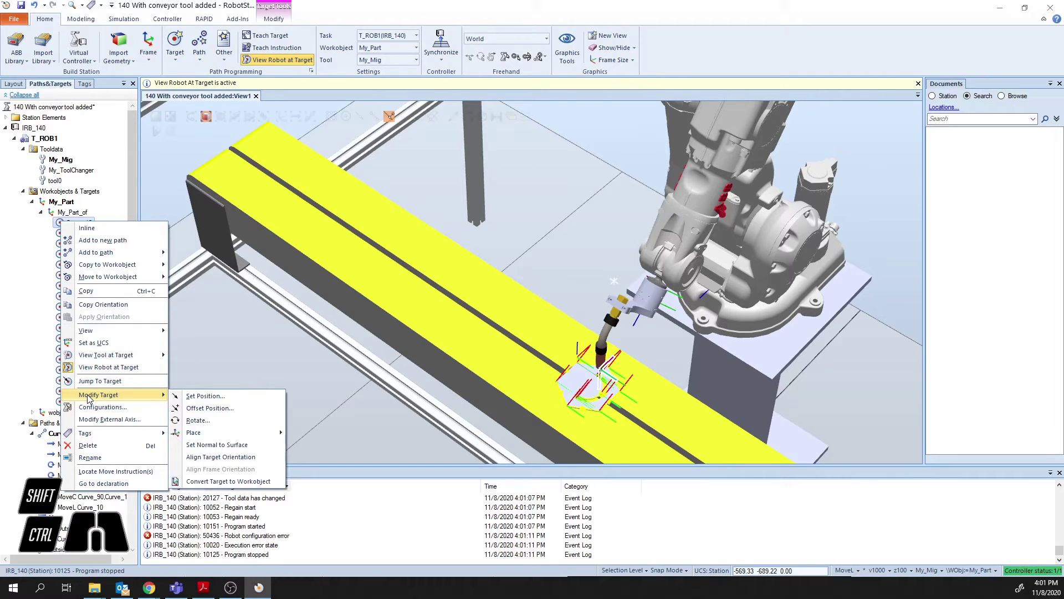
left_click(100, 407)
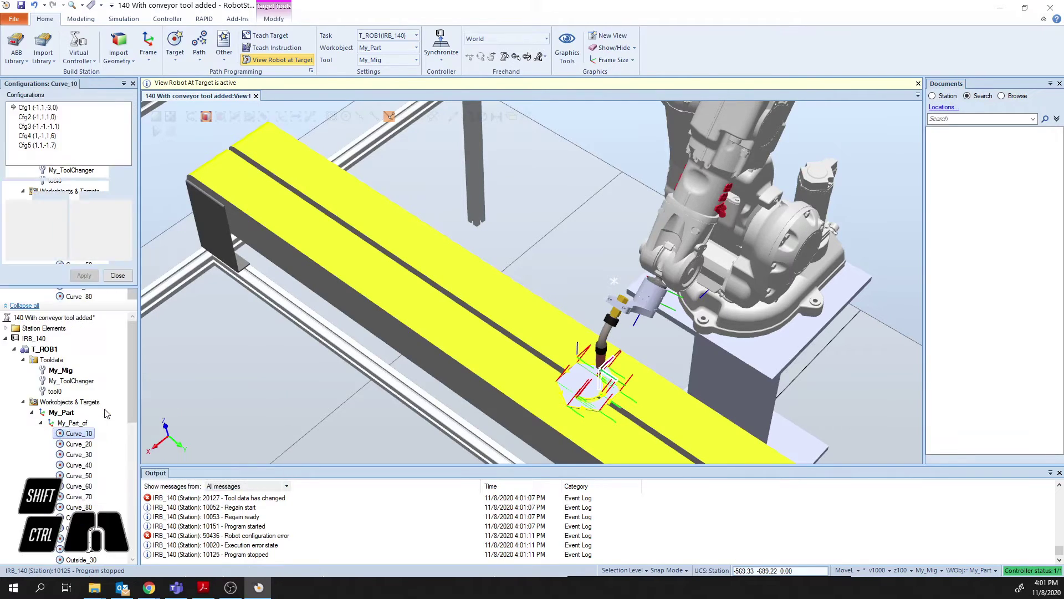
left_click(25, 117)
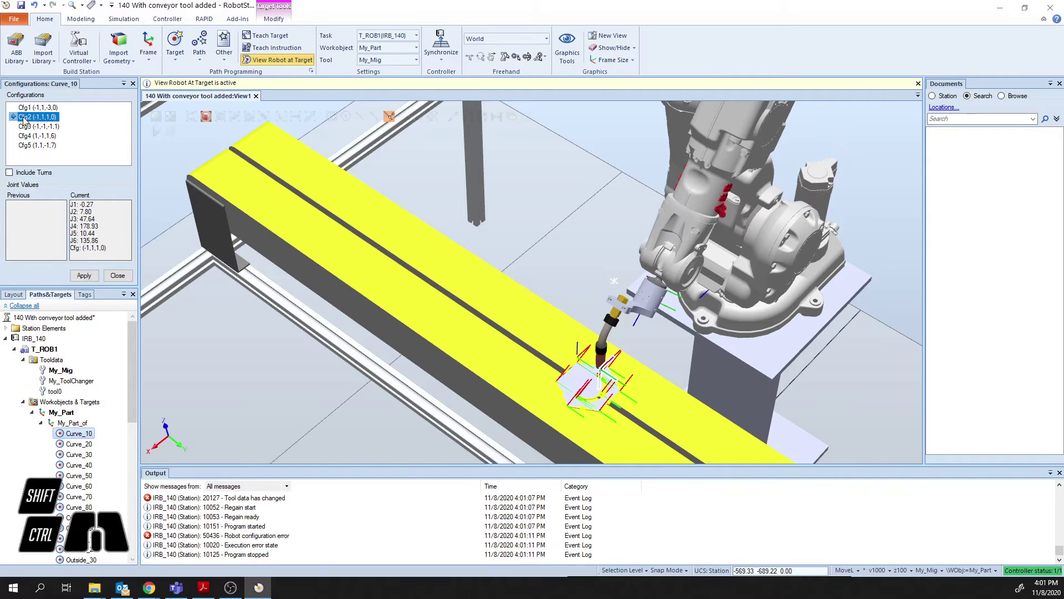
left_click(25, 126)
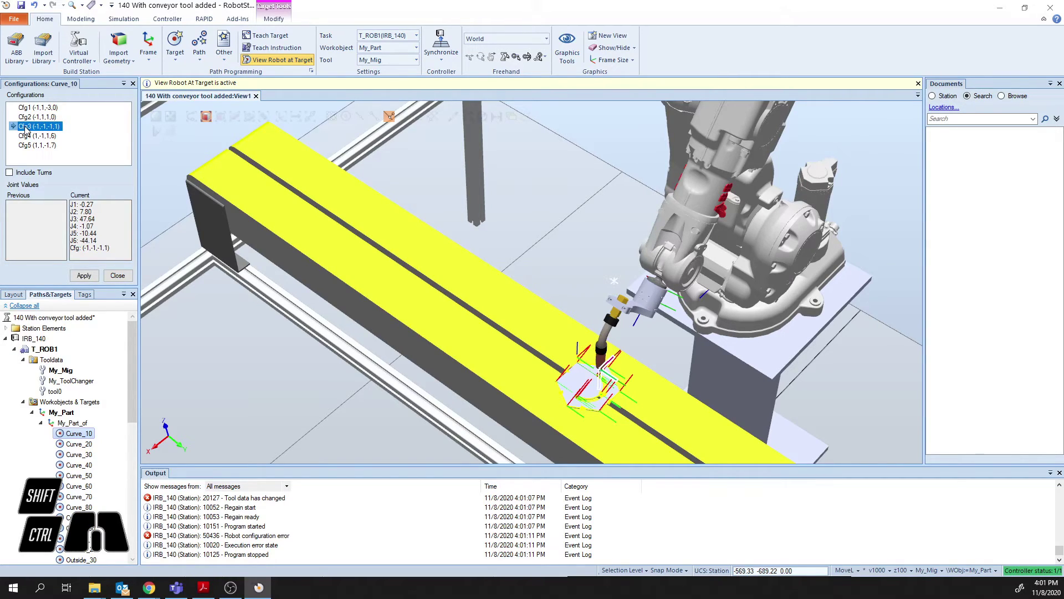
left_click(84, 275)
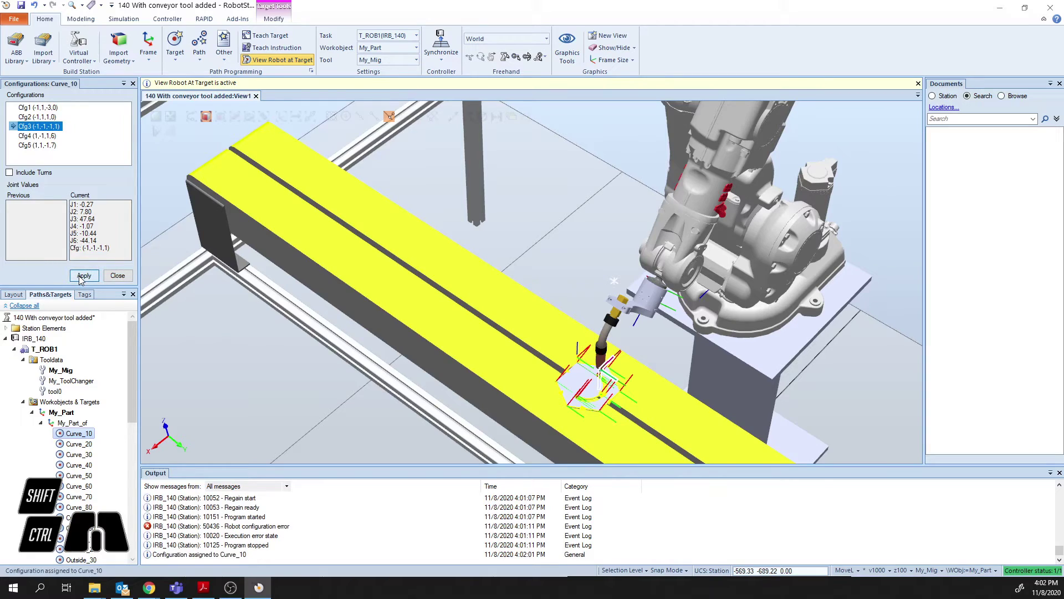
left_click(118, 275)
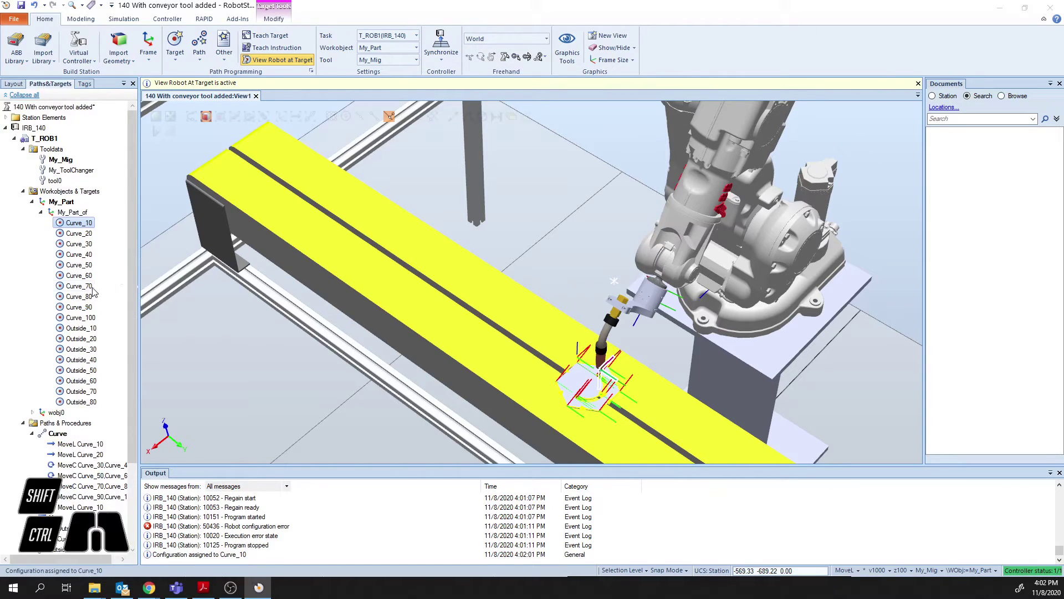
Try the arm configurations for the Outside_10 target and apply Cfg4 (-1,-1,-1,1).
left_click(73, 331)
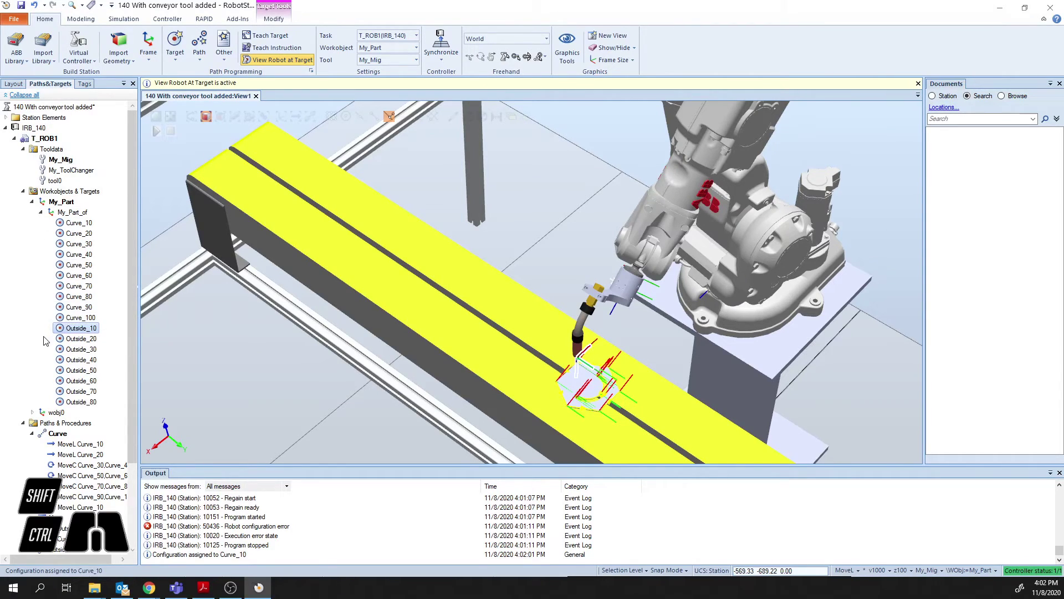
right_click(64, 328)
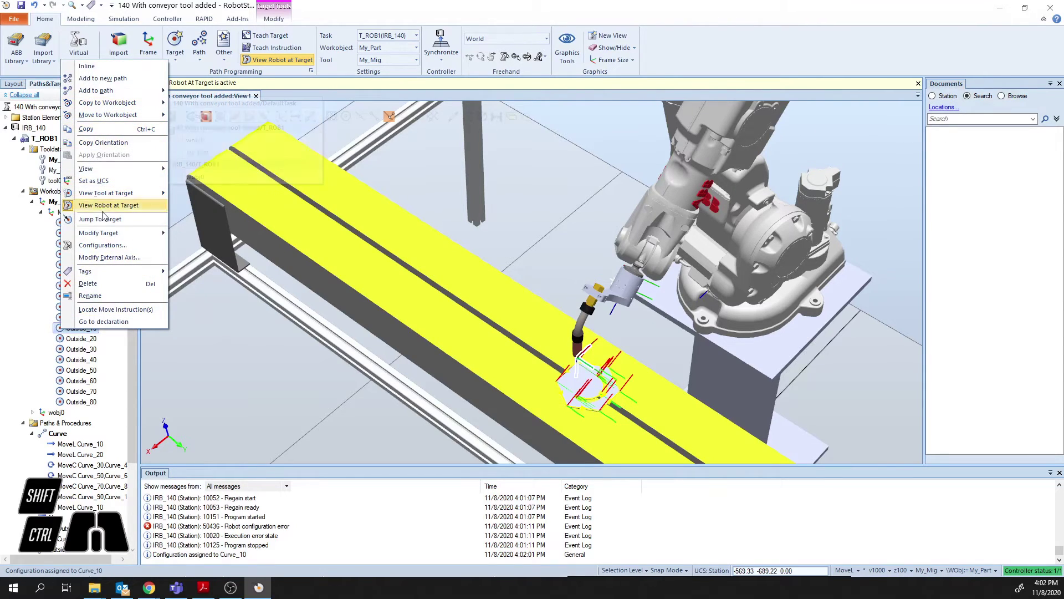
left_click(103, 245)
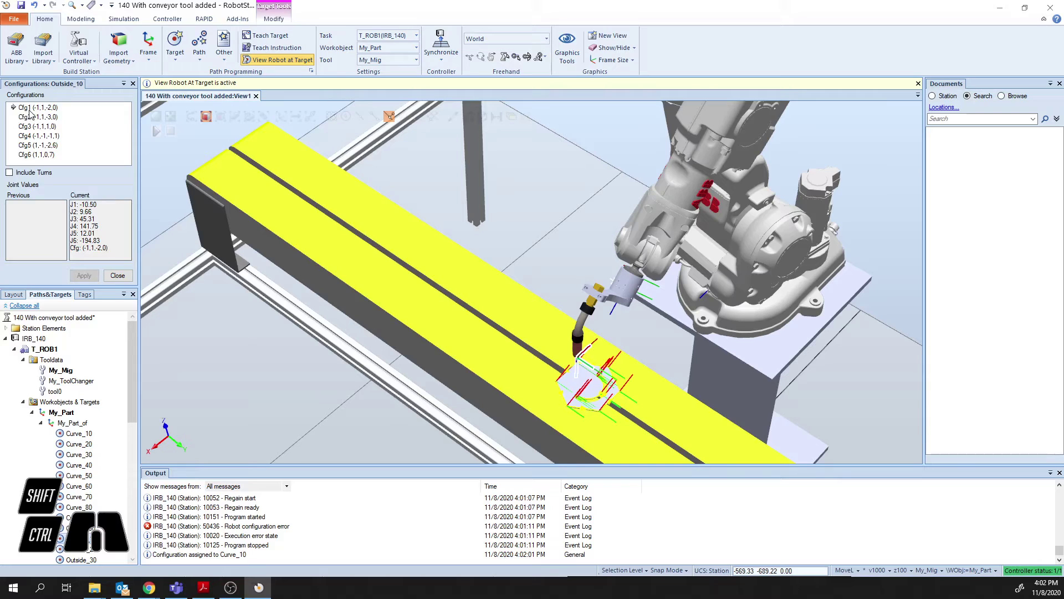
left_click(27, 117)
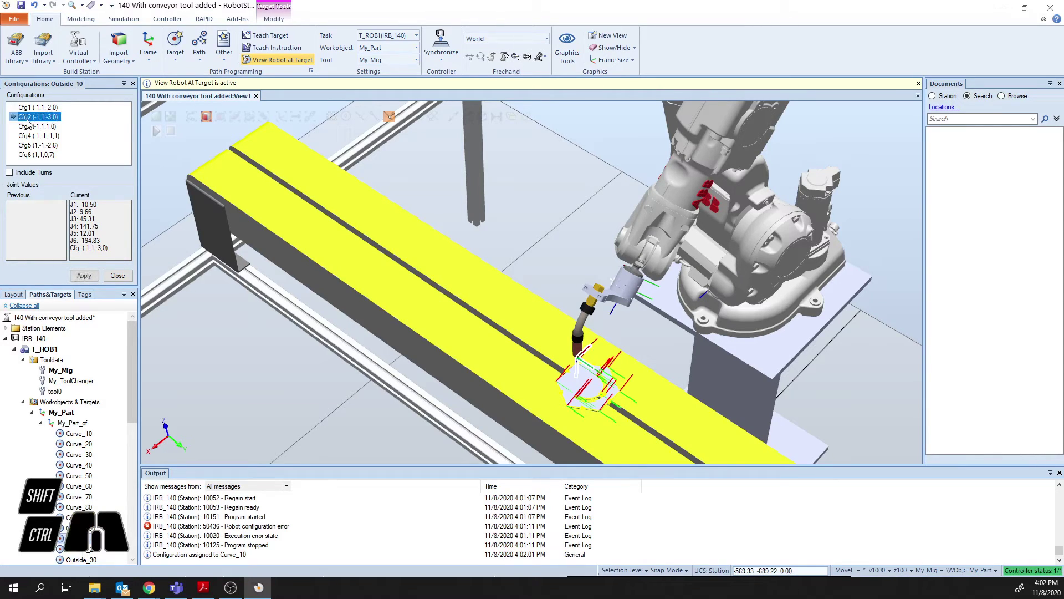
left_click(26, 126)
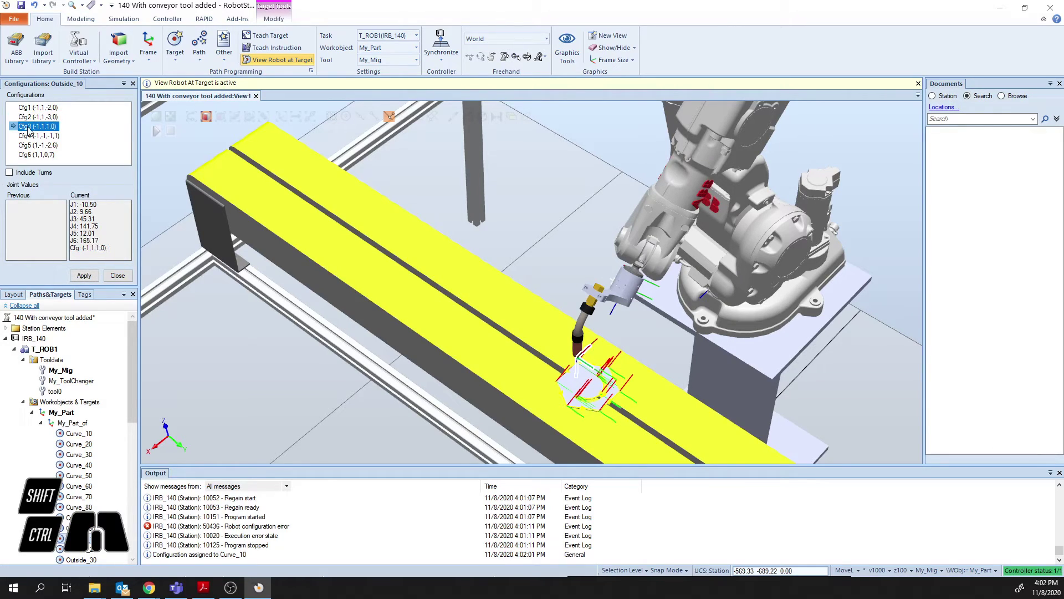
left_click(25, 137)
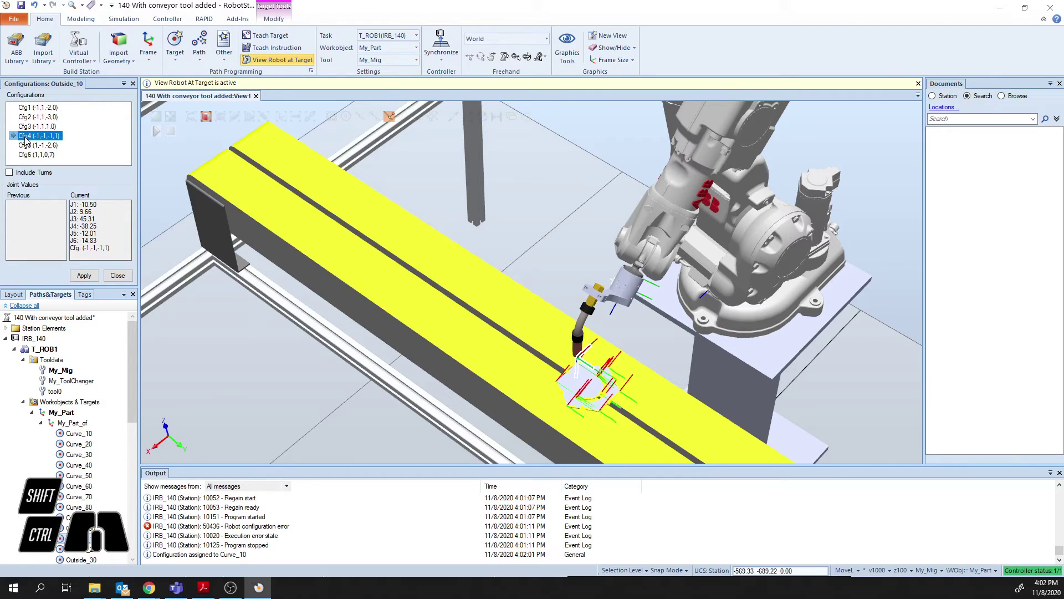
left_click(83, 275)
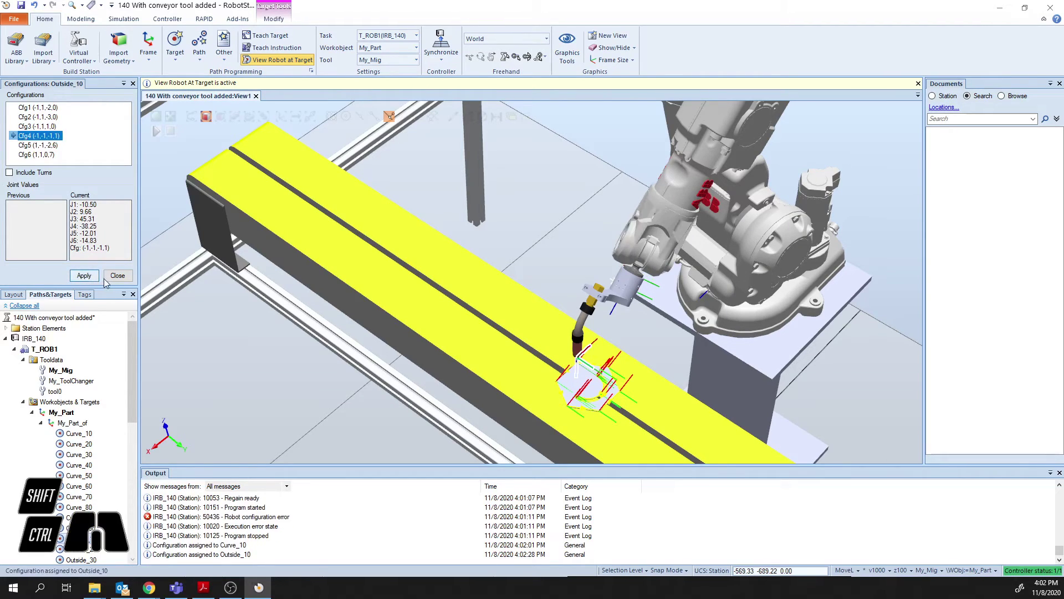
left_click(117, 276)
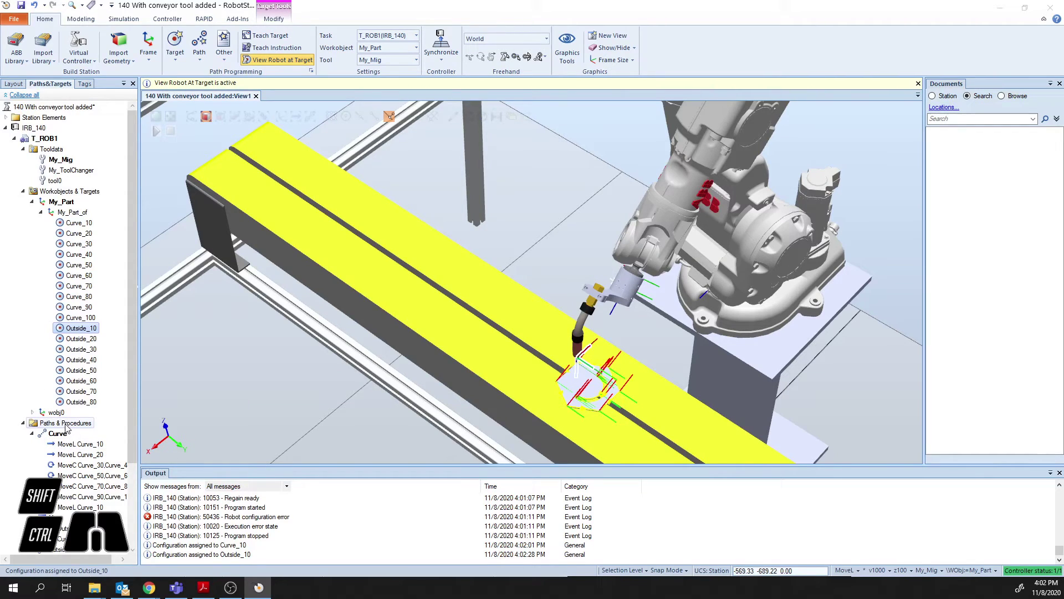
Synchronize all paths, tooldata and the My_Part workobject to RAPID and run the simulation.
left_click(444, 55)
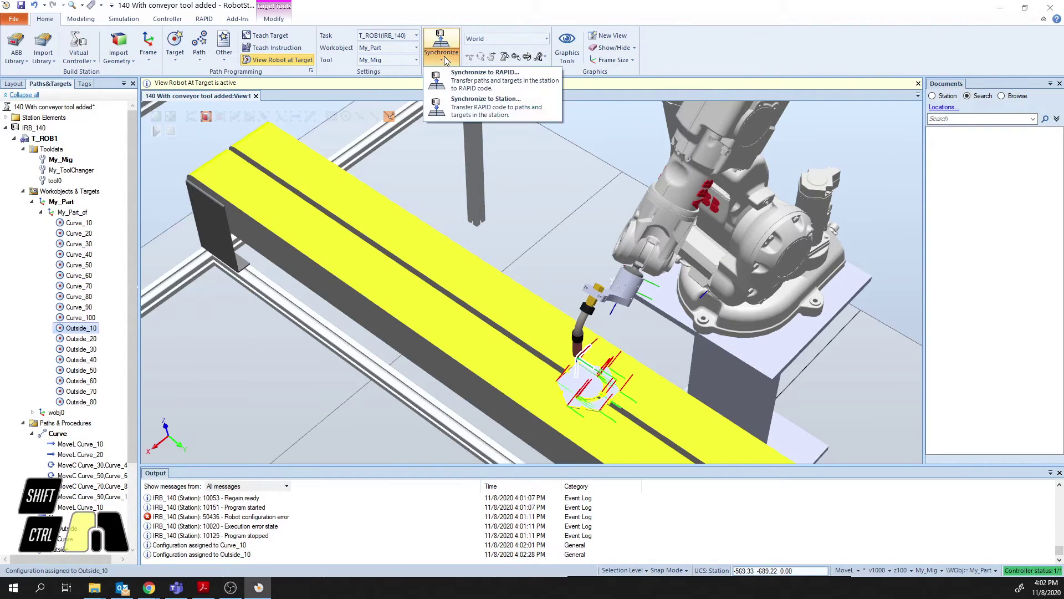
left_click(463, 88)
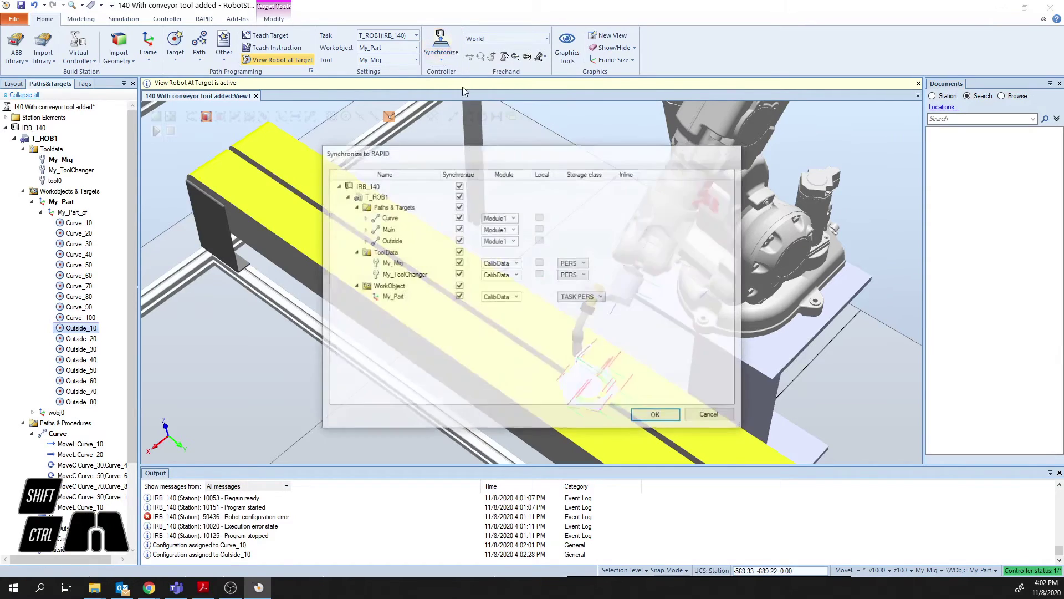
left_click(670, 418)
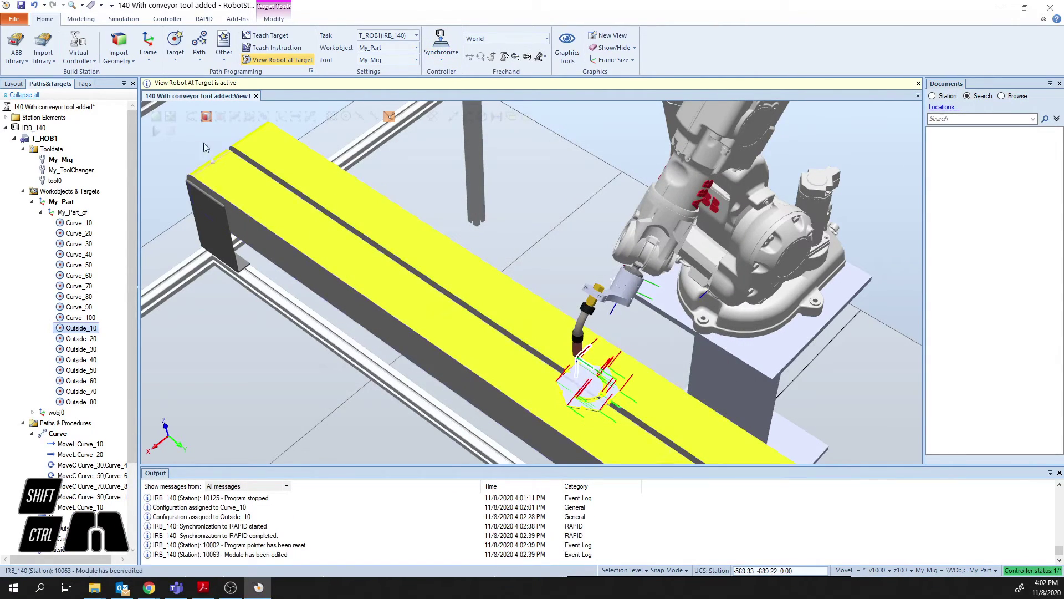
left_click(155, 130)
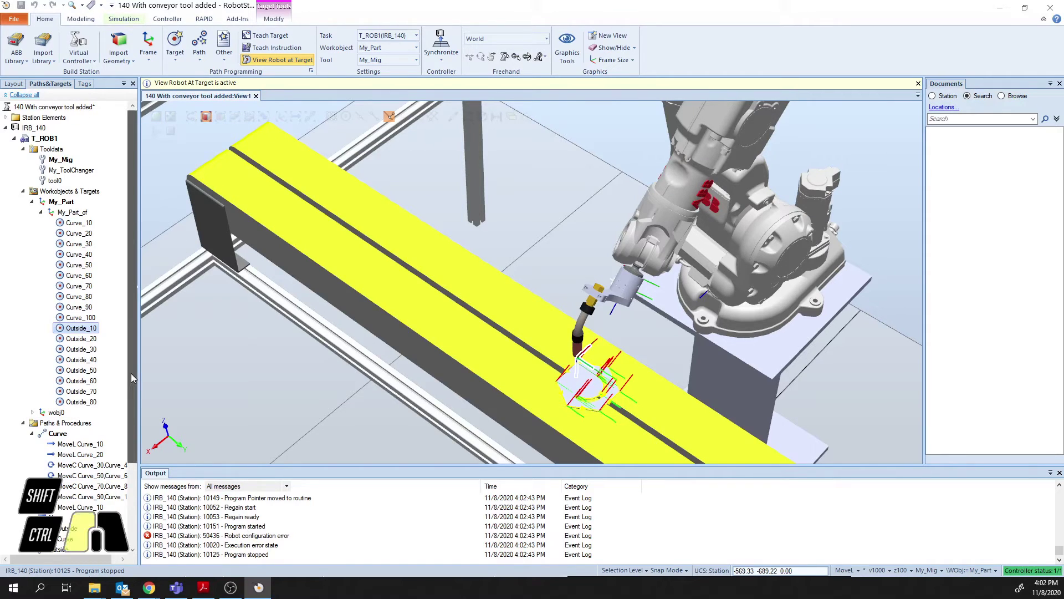
Check the available commands for the Curve and Outside paths and for MoveL Curve_10, and stop the simulation.
scroll(133, 482, "down", 3)
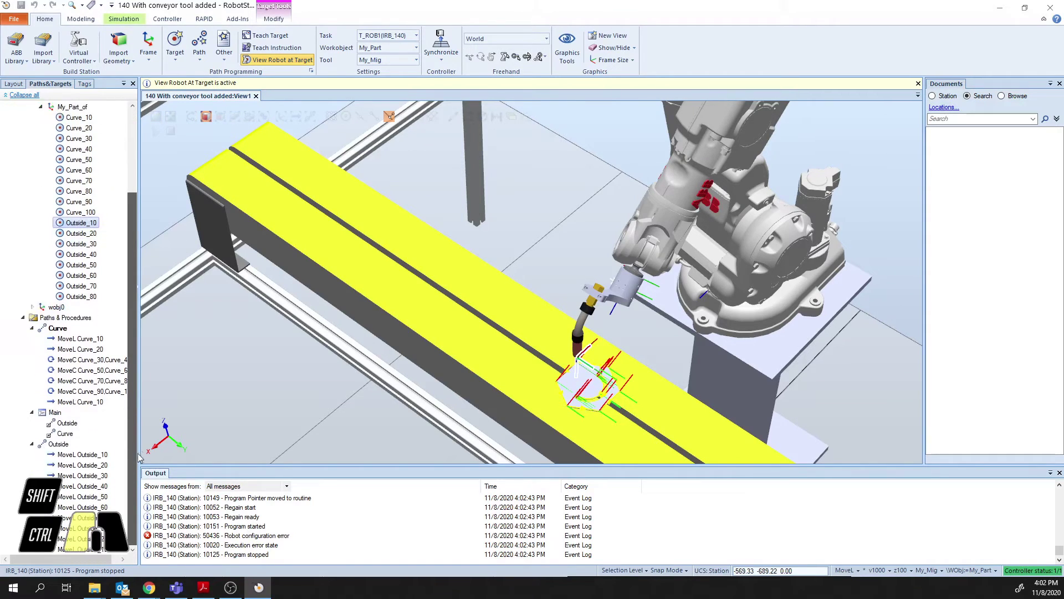
right_click(50, 330)
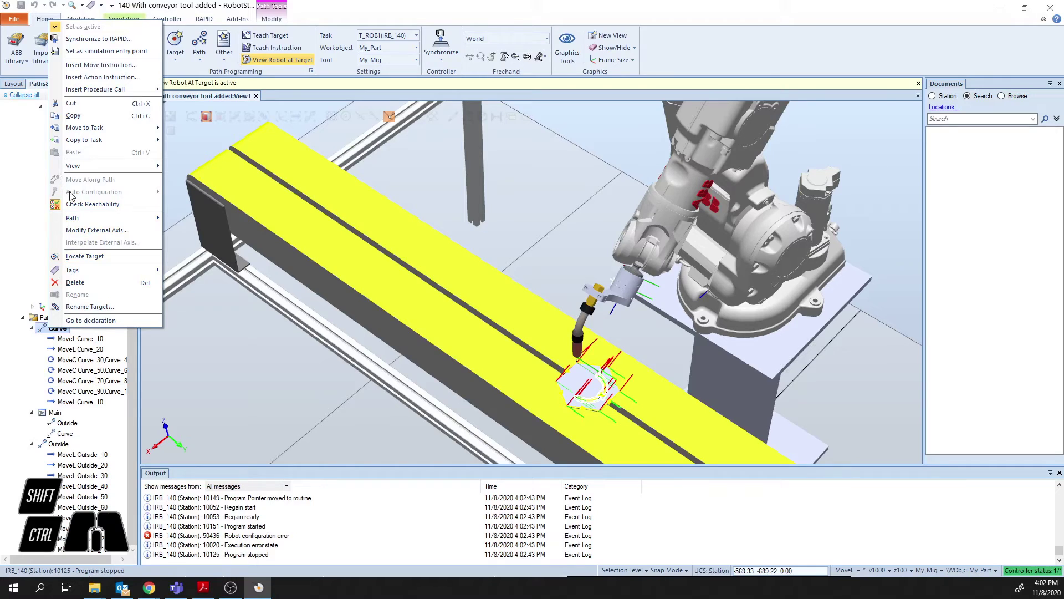
left_click(6, 236)
right_click(45, 329)
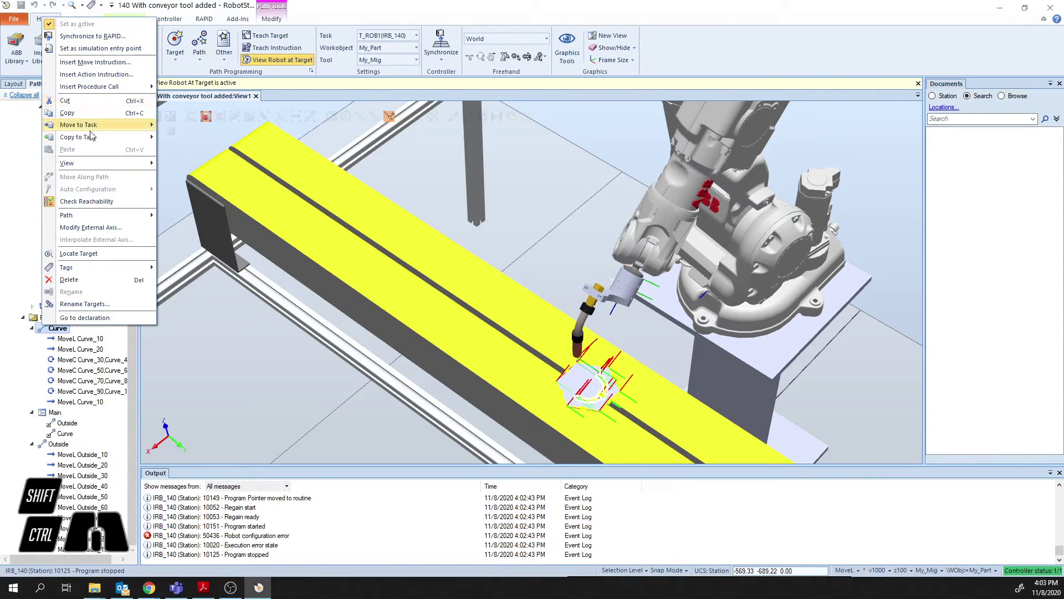
left_click(62, 339)
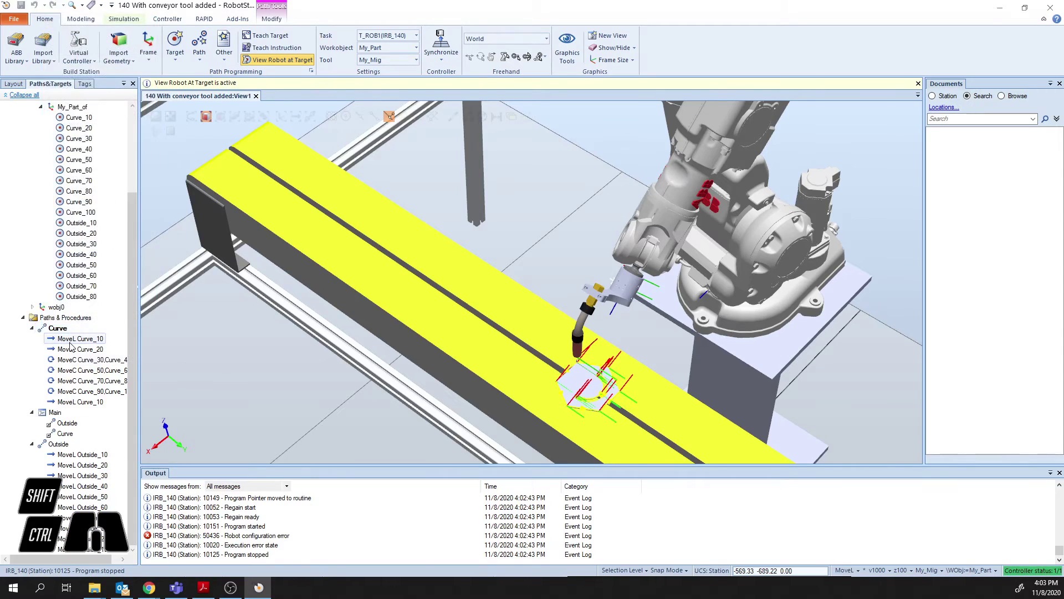
right_click(63, 339)
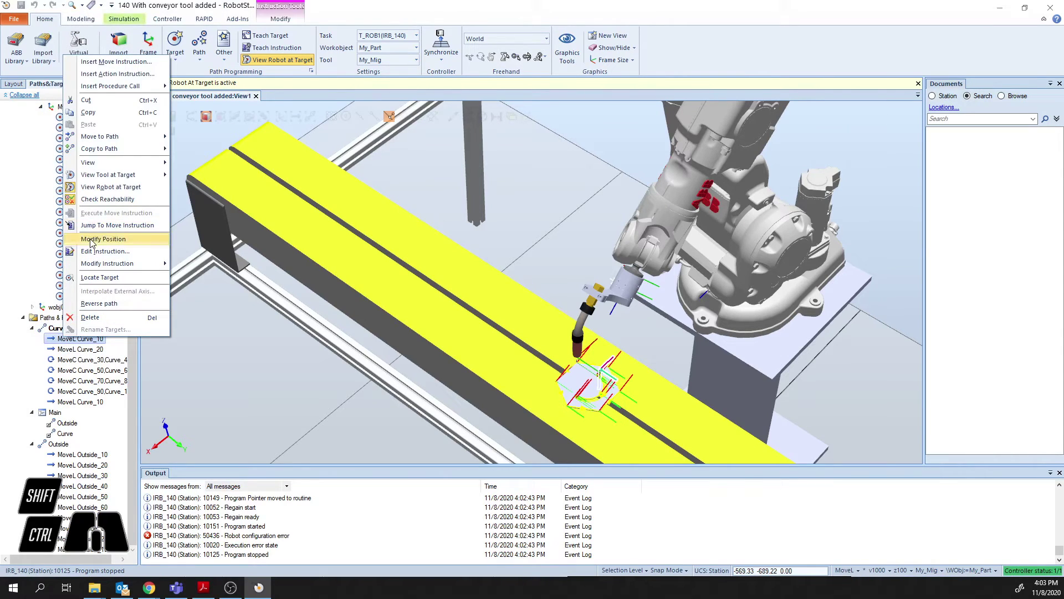
left_click(17, 254)
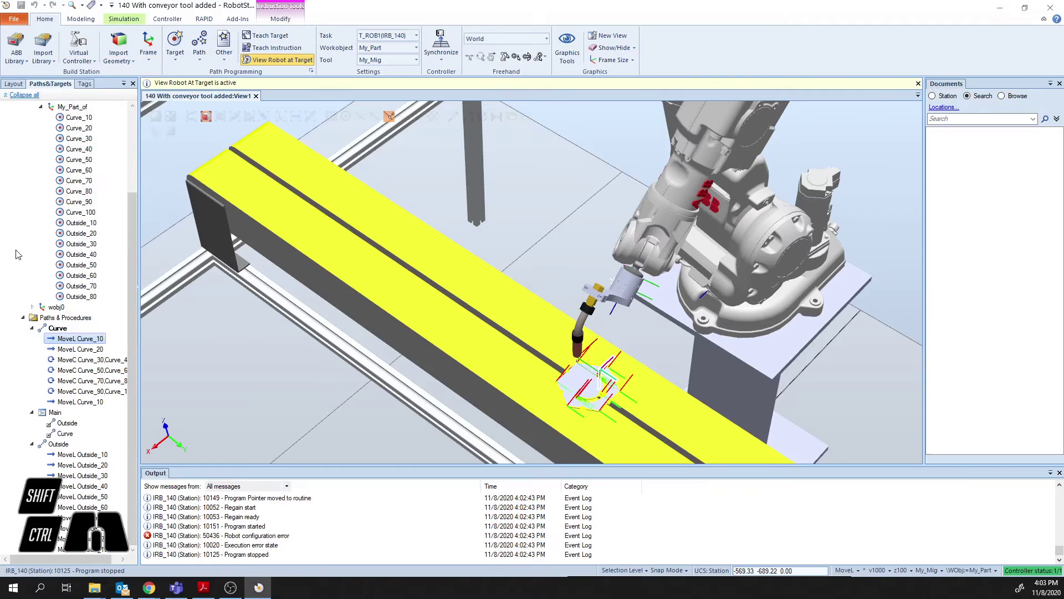
right_click(59, 444)
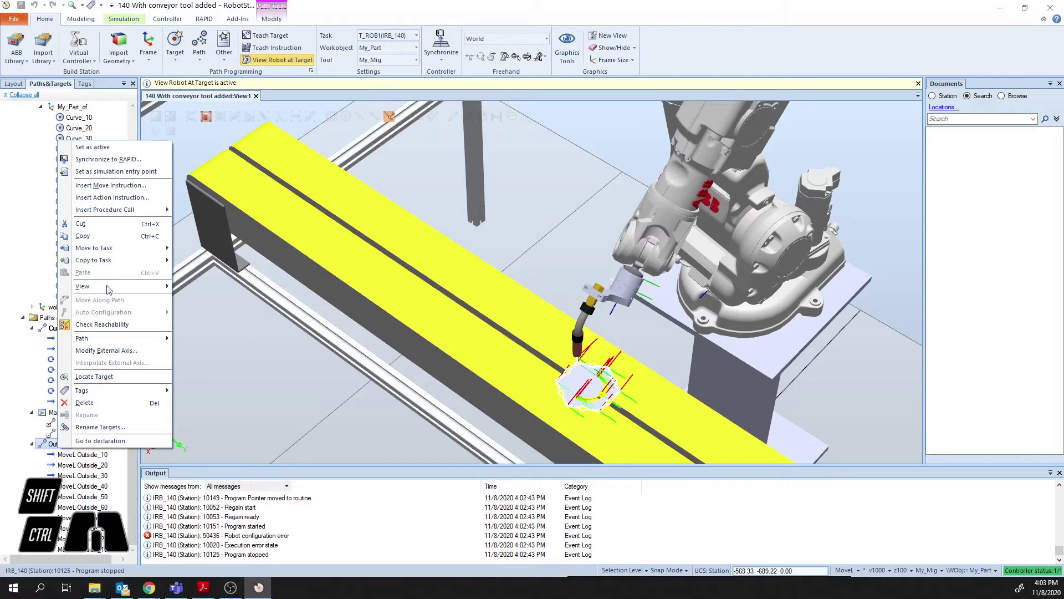
left_click(175, 136)
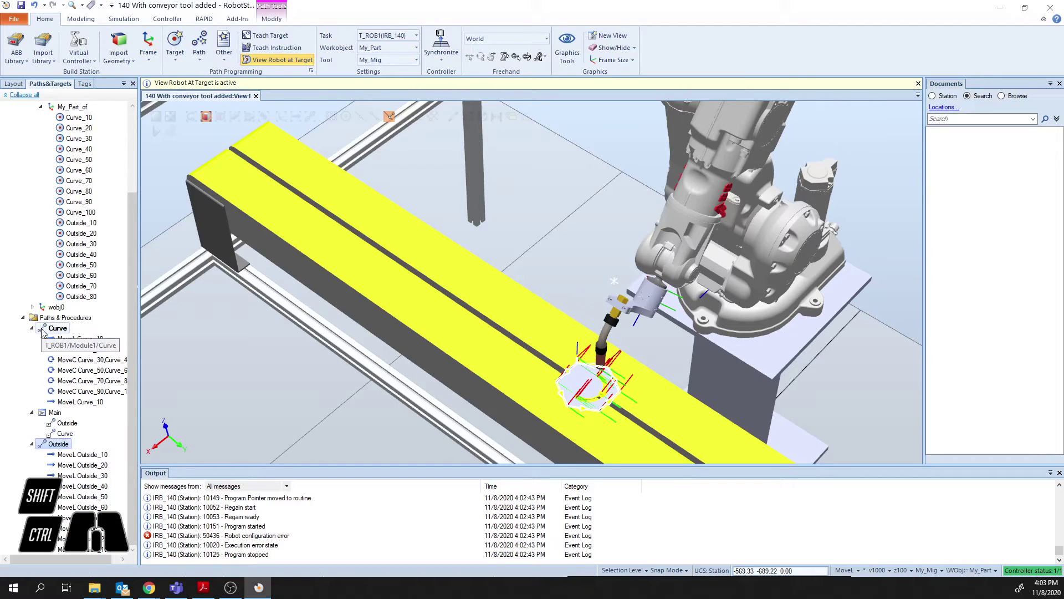
Examine the robot's pose at each move instruction of the Curve path, starting from MoveL Curve_10.
left_click(67, 339)
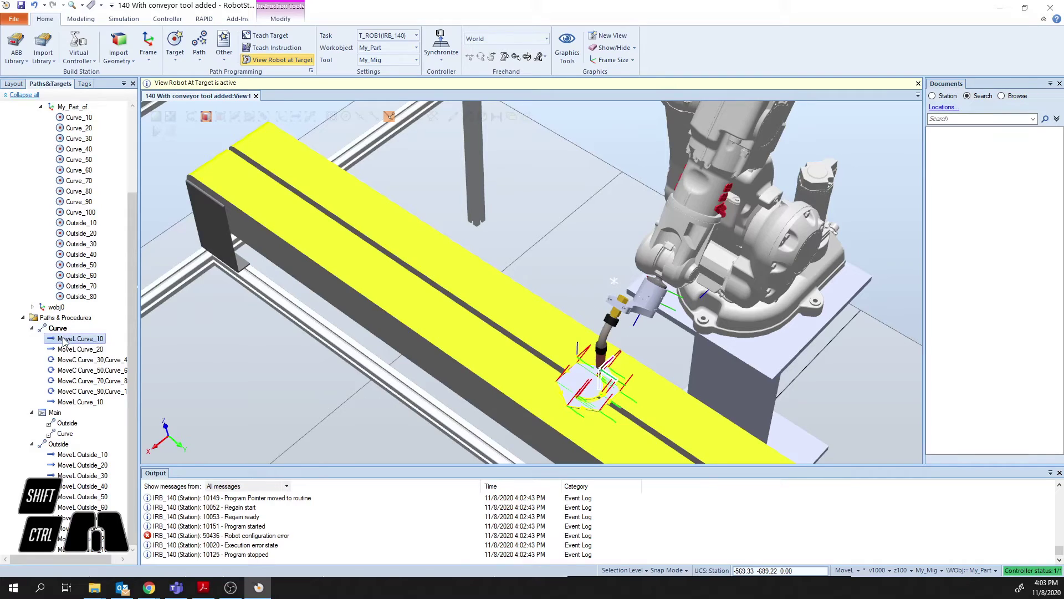
key("Down")
key("Down")
key("Down")
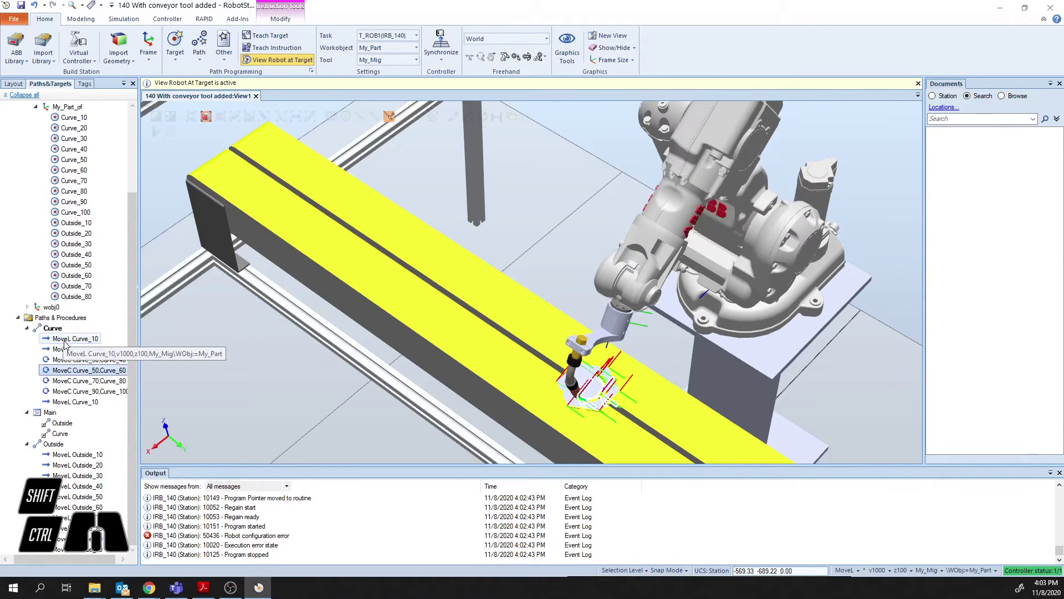
key("Down")
key("Down")
key("Down")
key("Down")
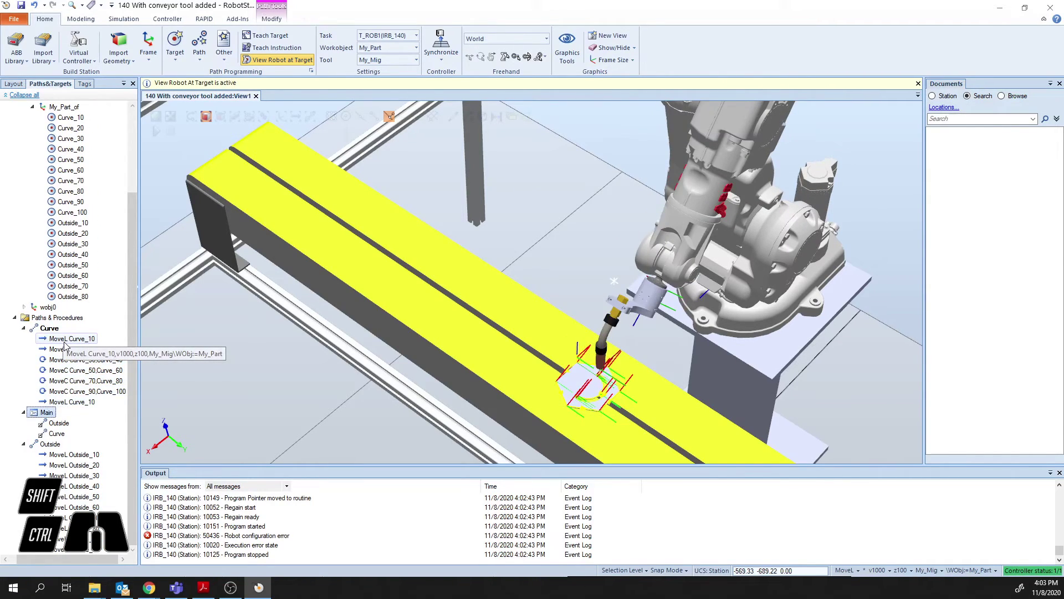
Examine the robot's pose at each MoveL instruction of the Outside path, checking for changes in arm and wrist posture.
key("Down")
key("Down")
key("Down")
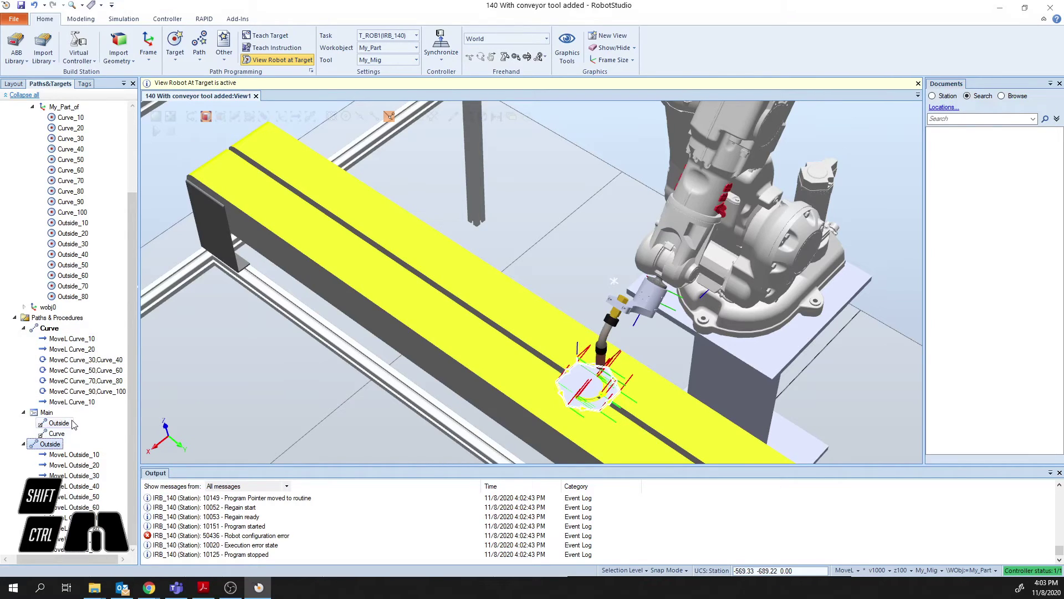
key("Down")
key("Down")
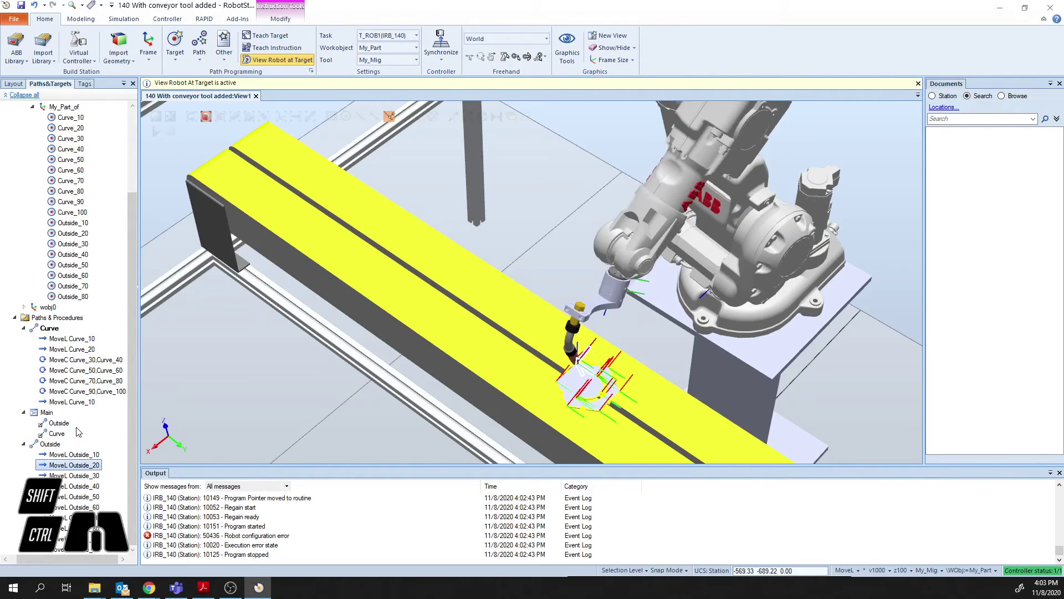
key("Up")
key("Up")
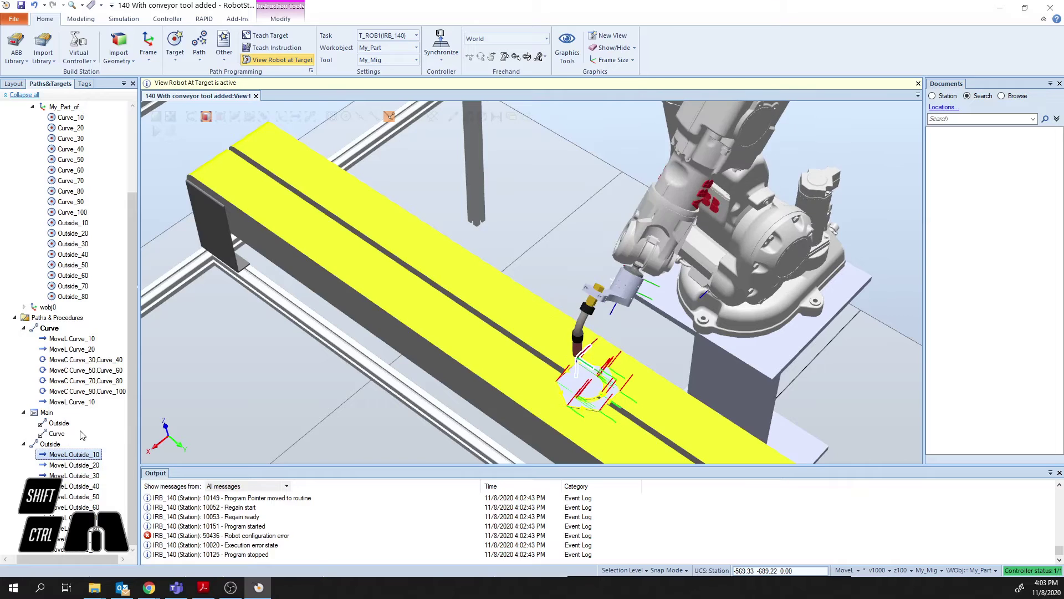
key("Down")
key("Down")
key("Down")
key("Down")
key("Down")
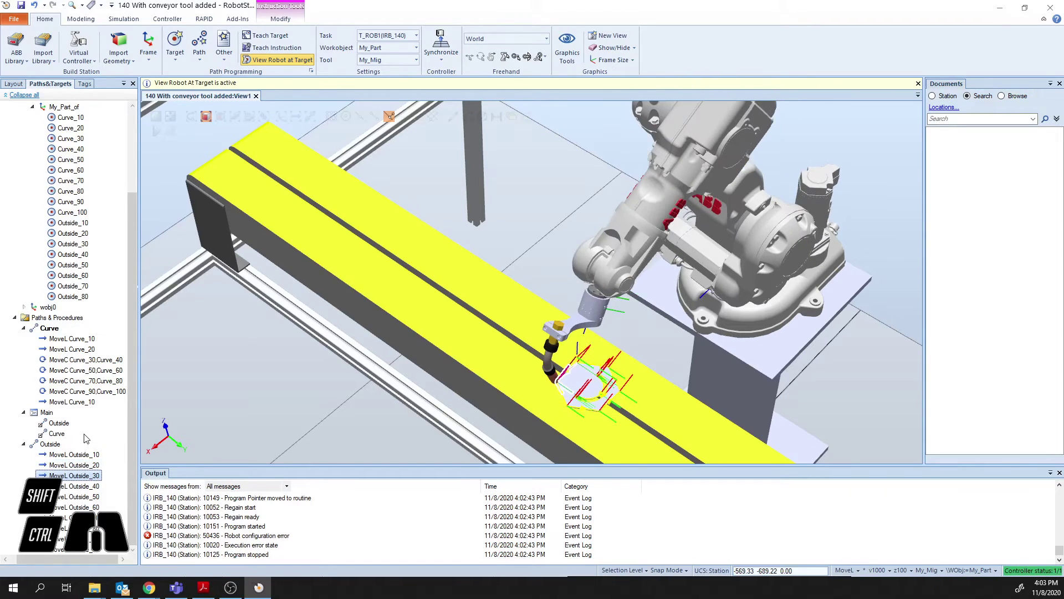
key("Down")
key("Down")
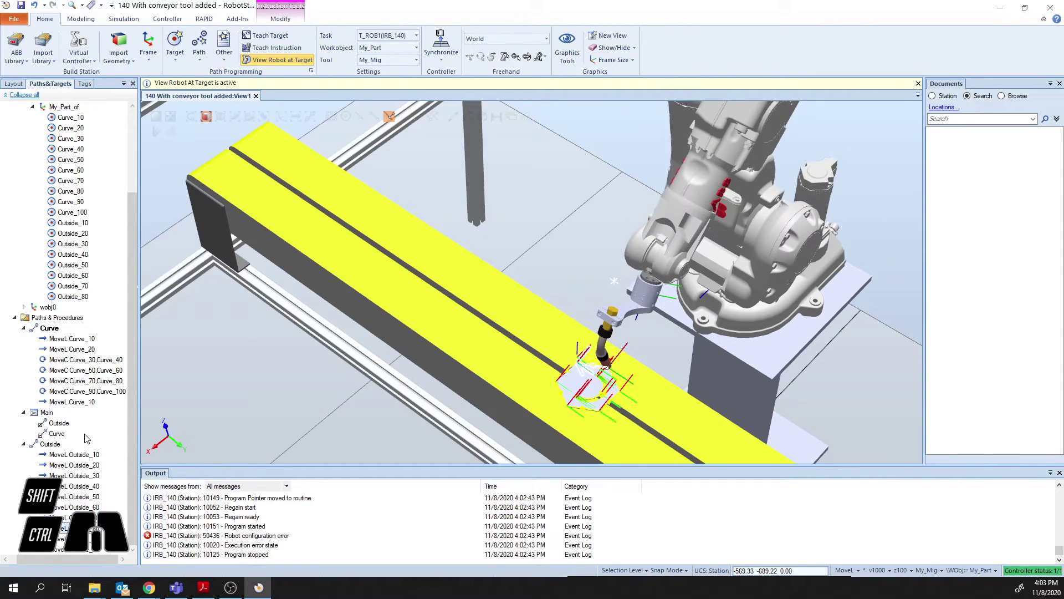
key("Down")
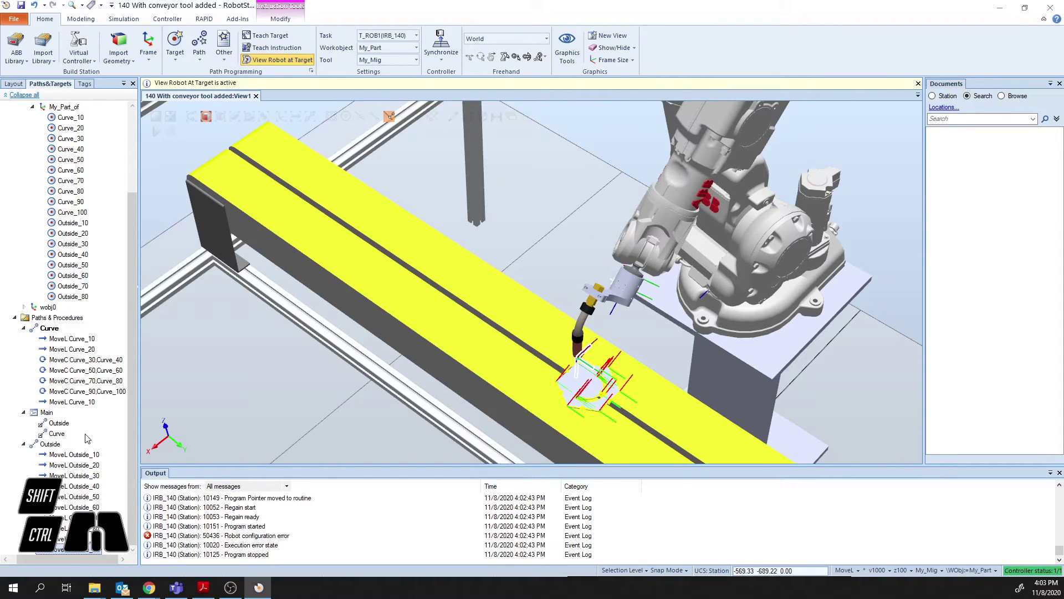
key("Down")
Compare the robot's poses at the first instructions of the Curve and Outside paths.
left_click(56, 340)
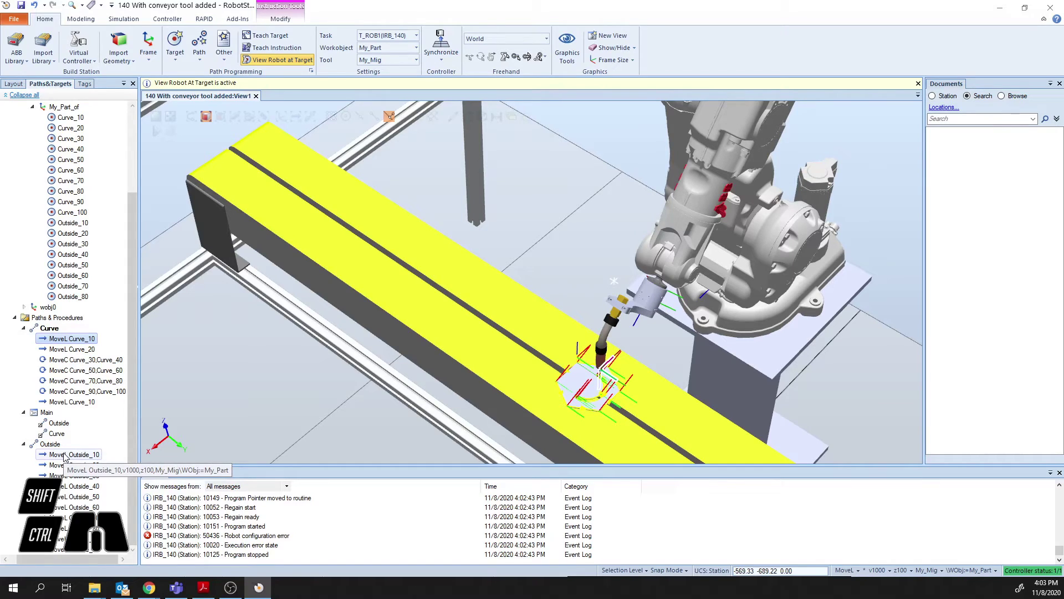
left_click(65, 456)
left_click(56, 339)
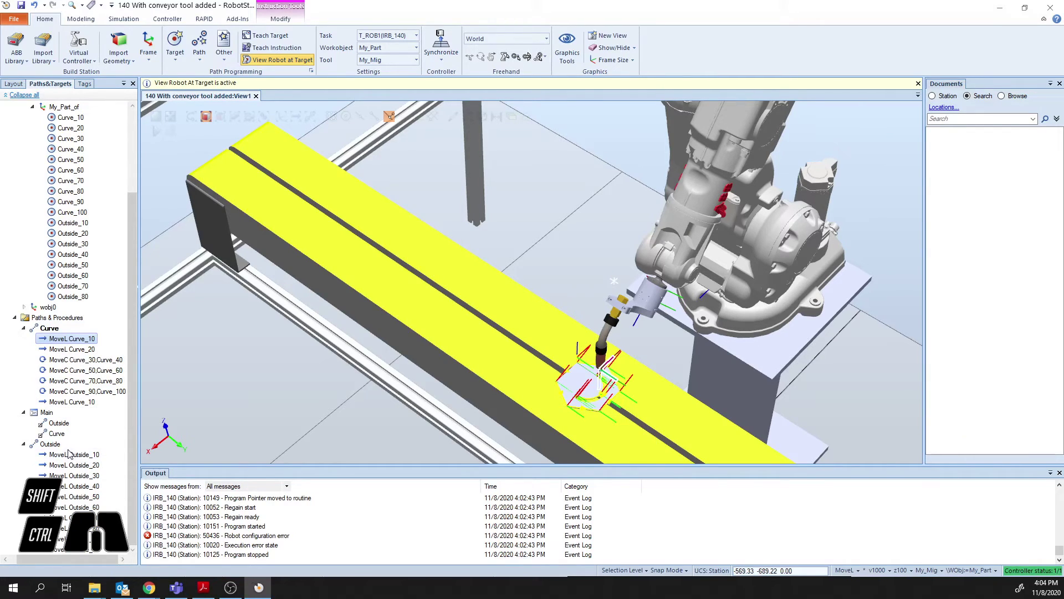
Copy the orientation of the Curve_20 target, and replace it with a copy of the Curve_10 target's orientation.
left_click(51, 132)
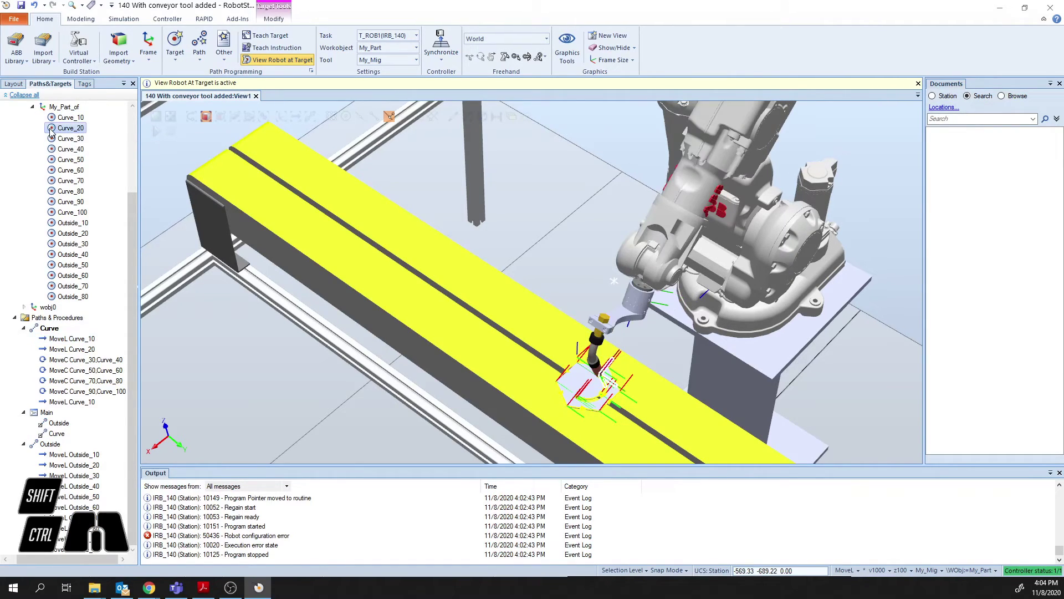
right_click(50, 131)
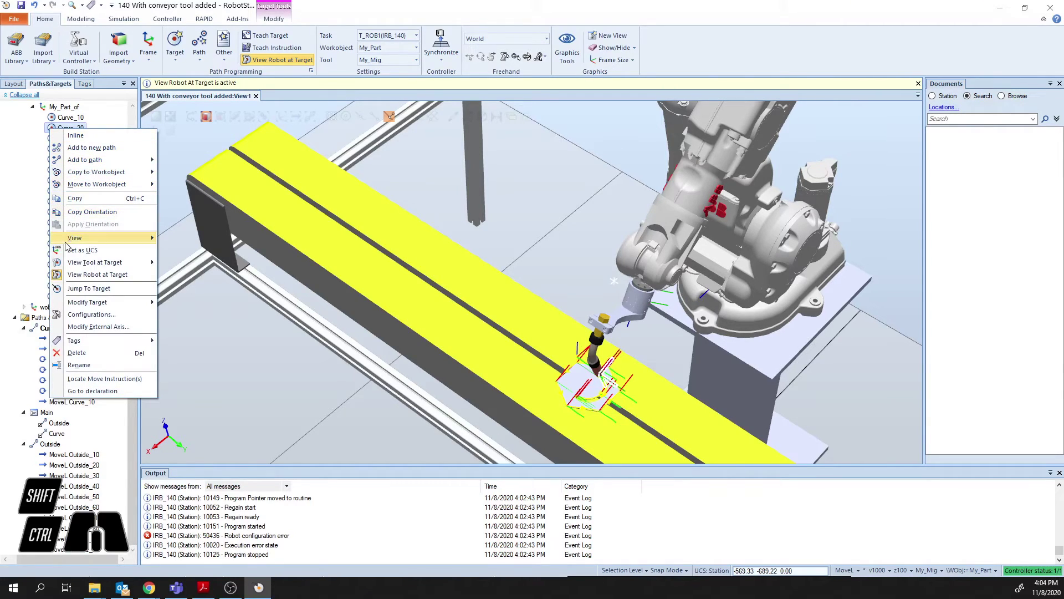
left_click(66, 213)
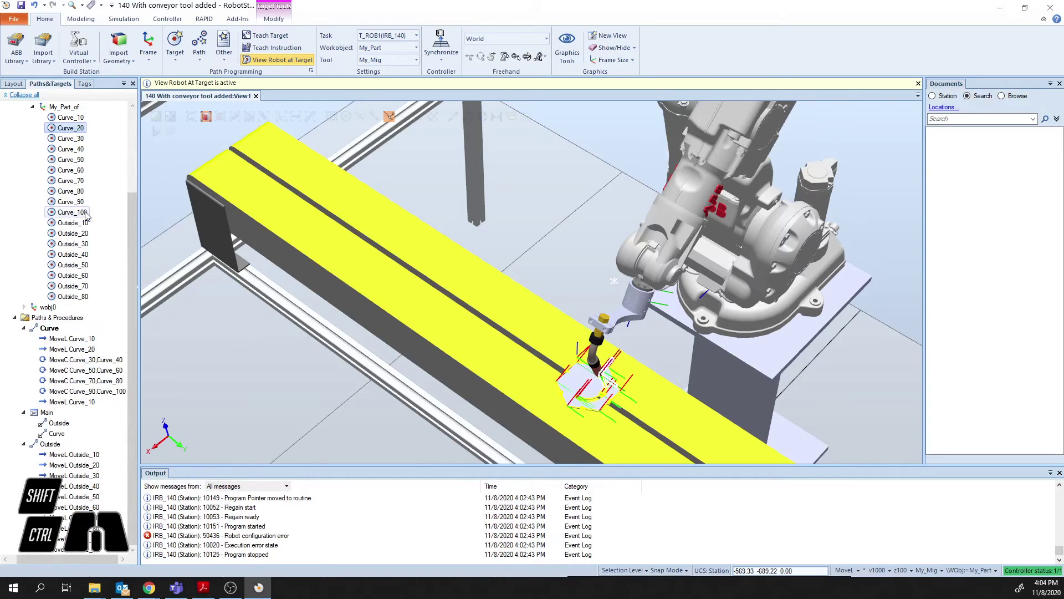
left_click(61, 117)
right_click(54, 118)
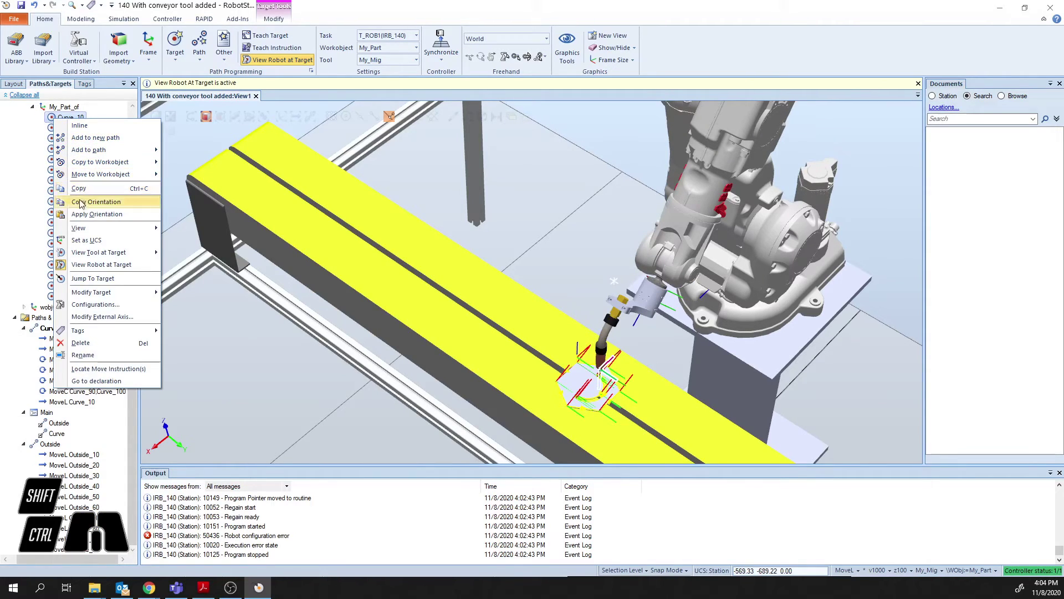
left_click(65, 202)
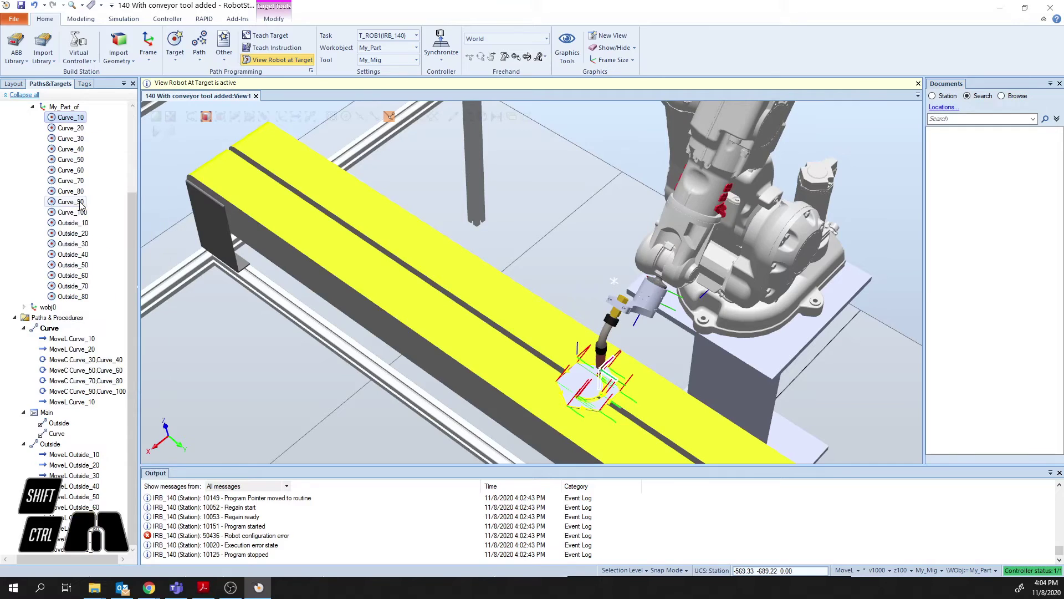
Compare the robot's pose at the Outside_10 and Outside_20 targets.
left_click(54, 224)
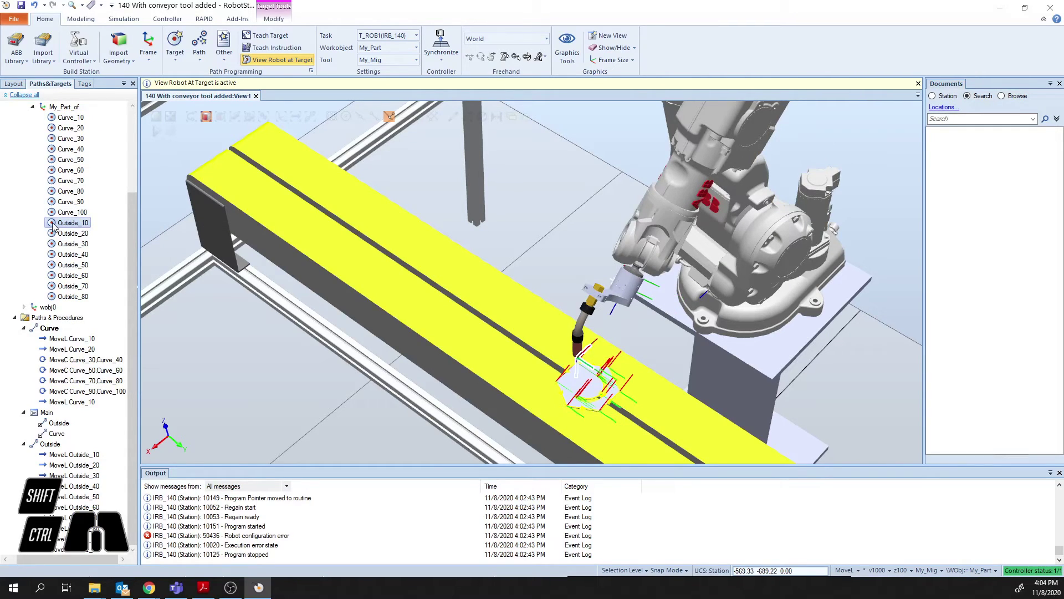
right_click(53, 224)
left_click(49, 233)
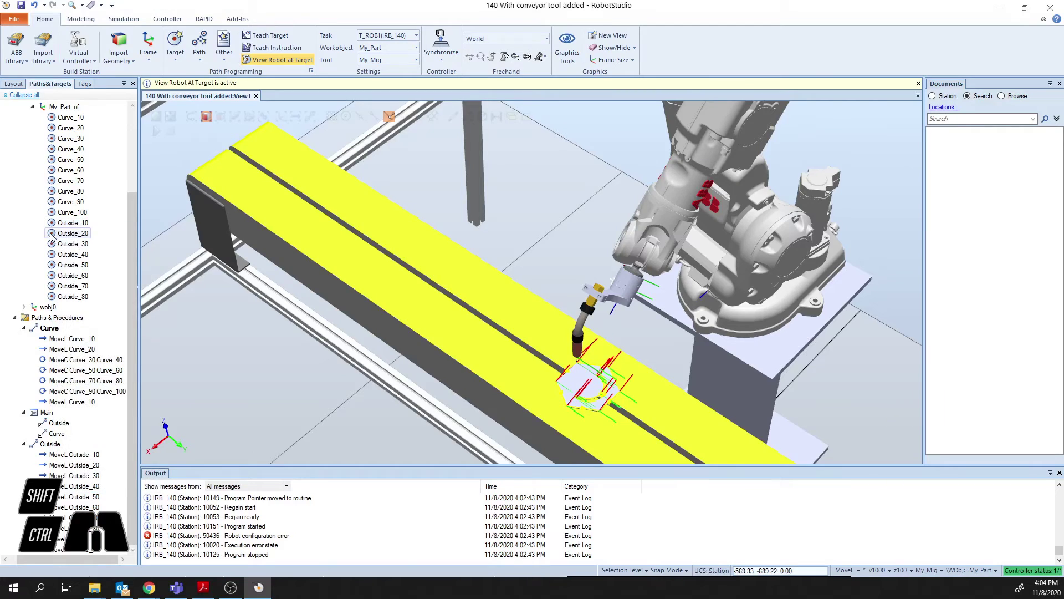
left_click(51, 235)
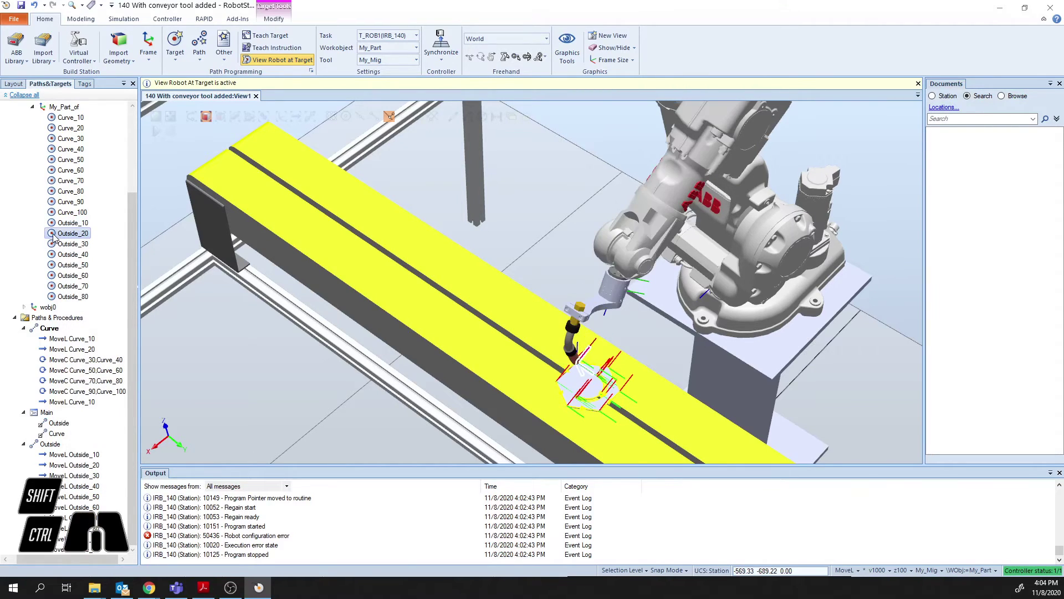
left_click(55, 223)
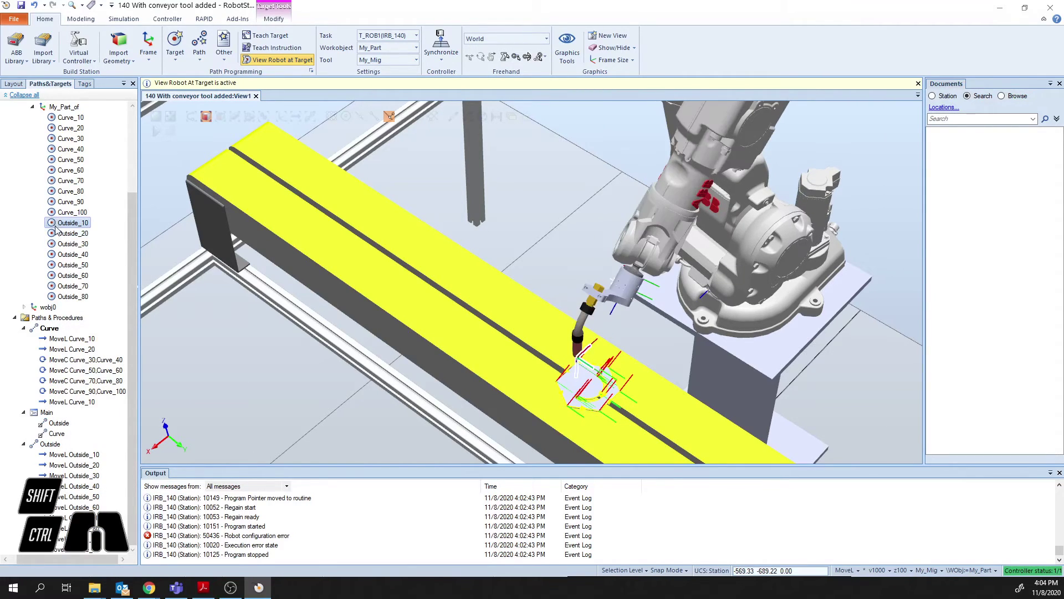
Copy the orientation of the Outside_20 target and apply it to the Outside_10 target.
left_click(54, 234)
right_click(54, 236)
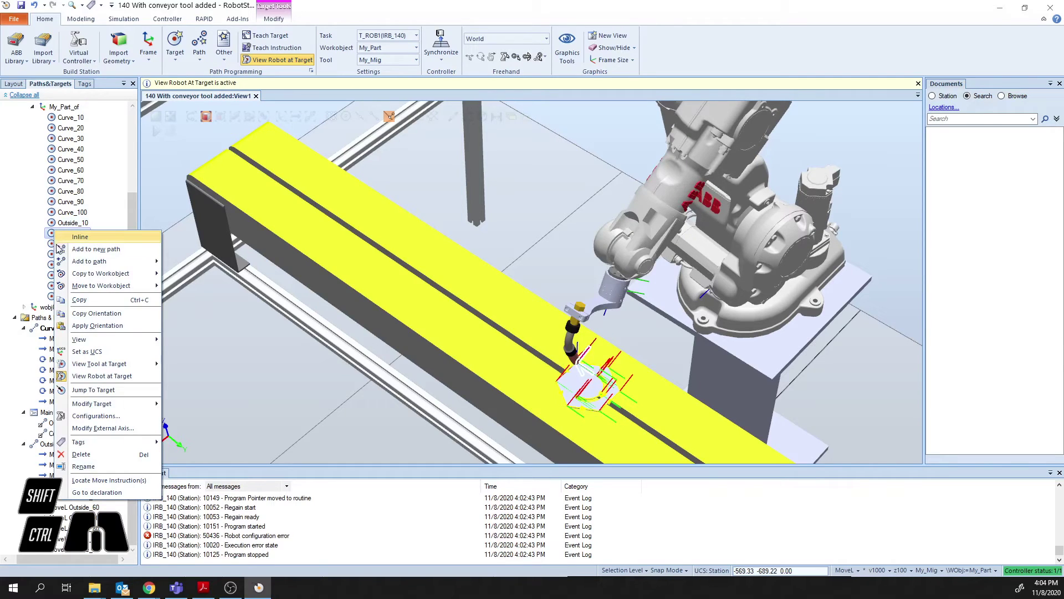
left_click(92, 315)
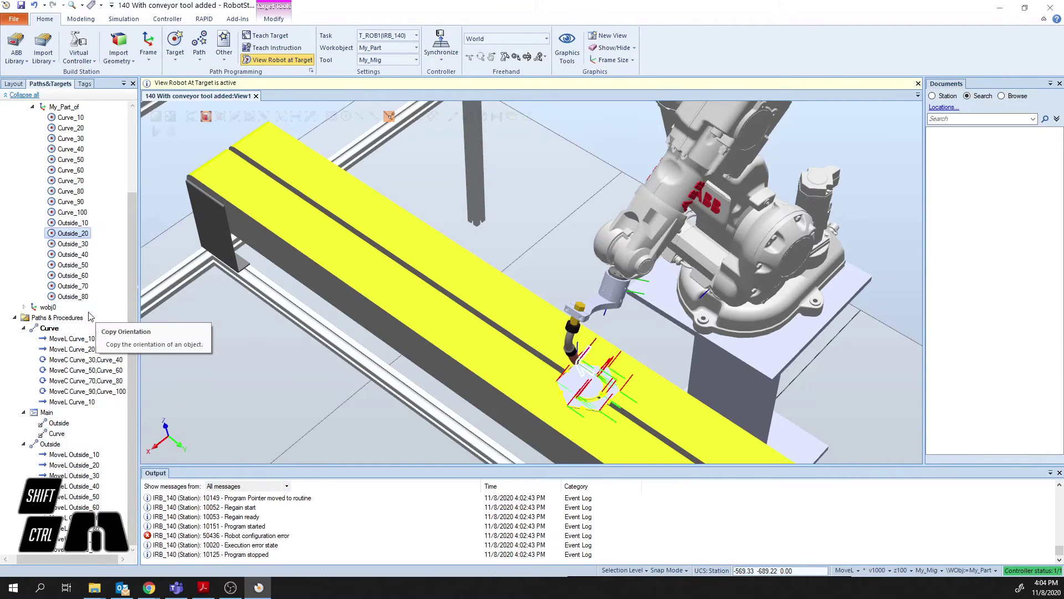
left_click(61, 223)
right_click(59, 224)
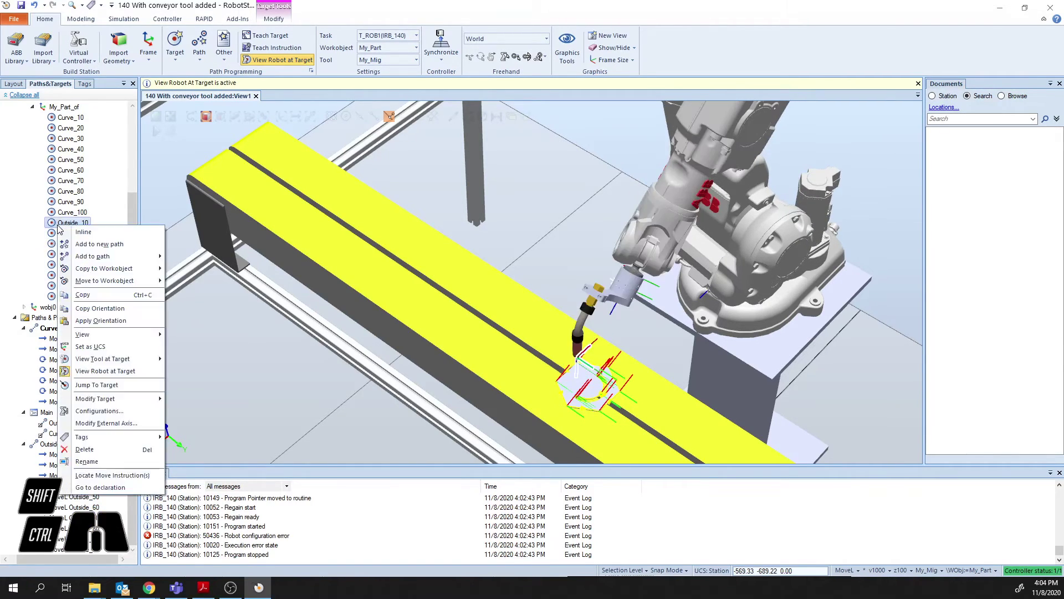
left_click(86, 322)
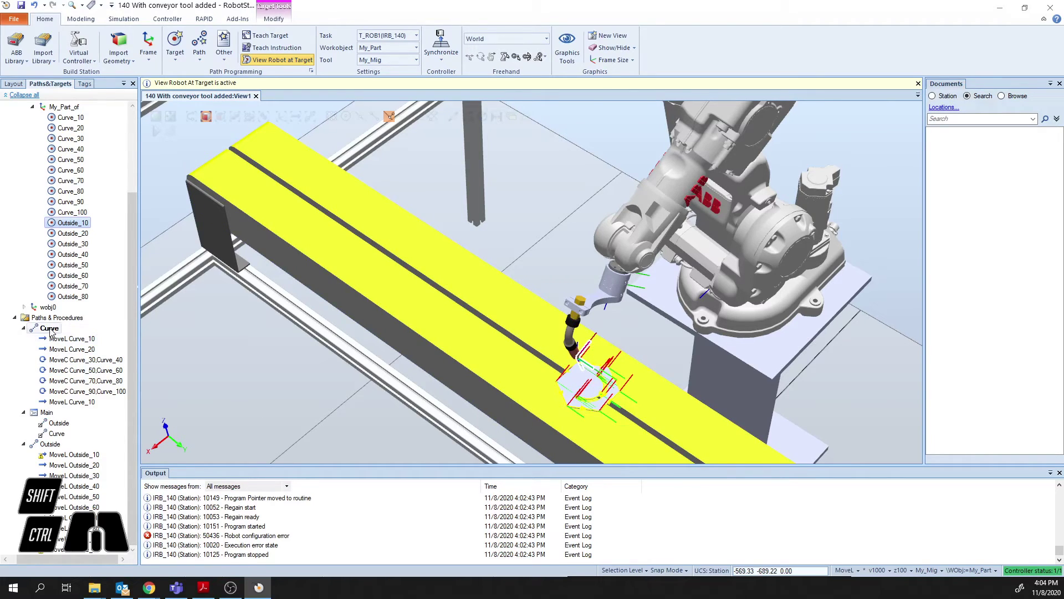
Run Auto Configuration on the Outside path to recalculate the robot configurations of its move instructions.
right_click(47, 443)
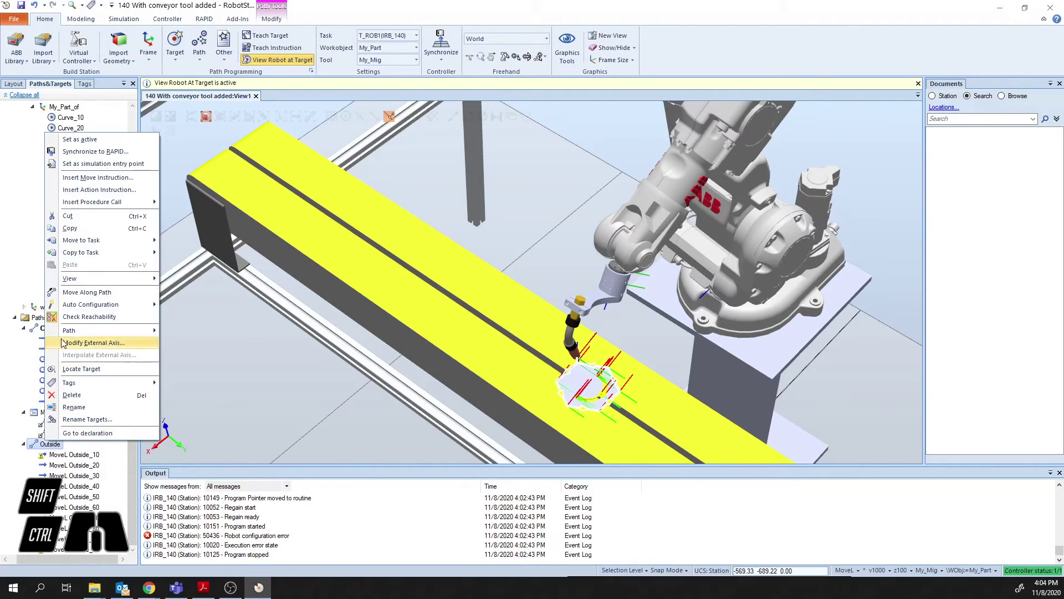
mouse_move(77, 304)
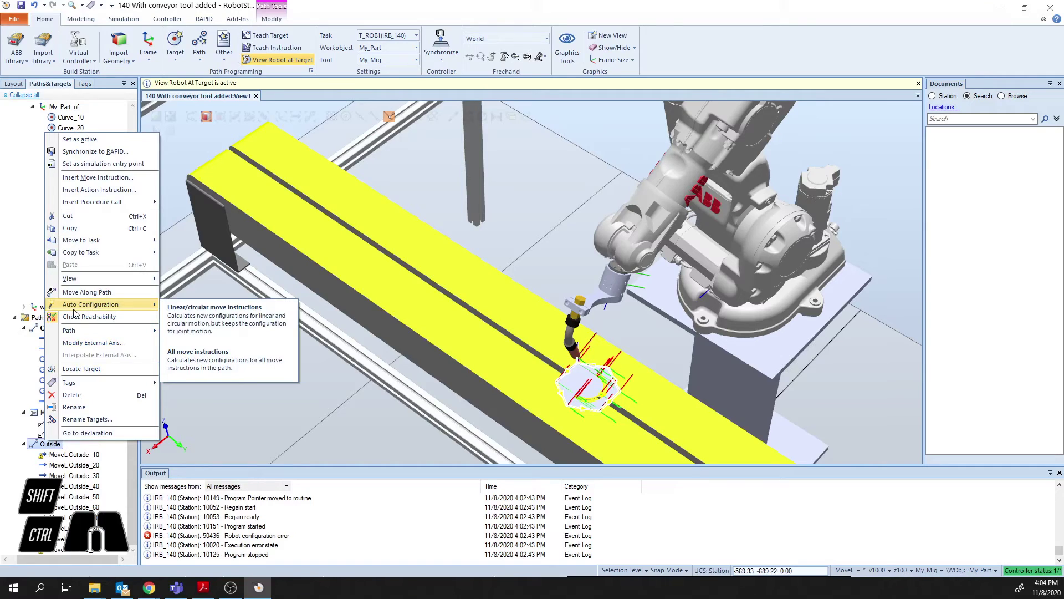
left_click(194, 317)
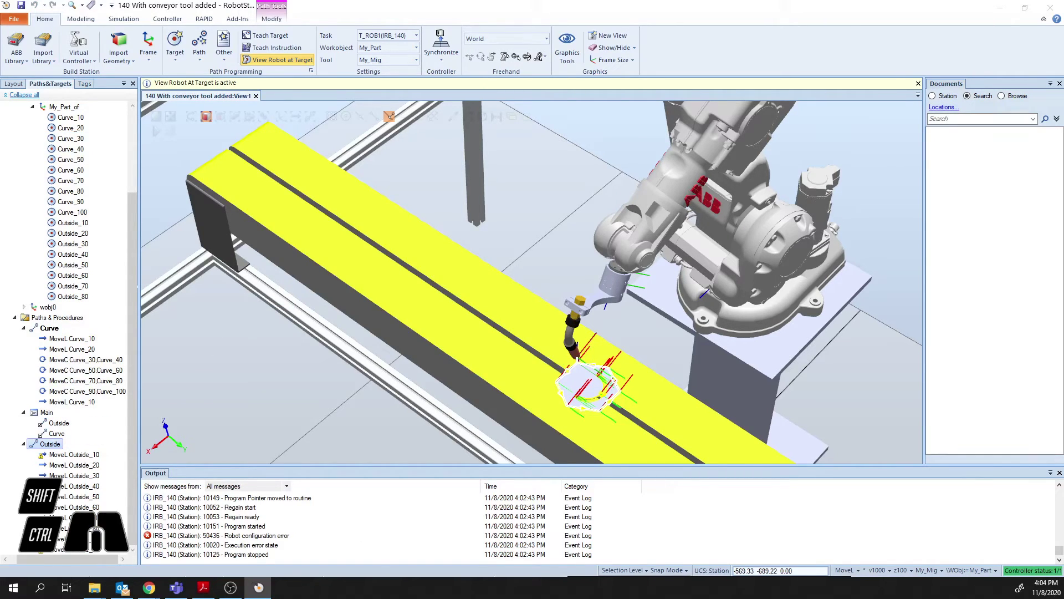
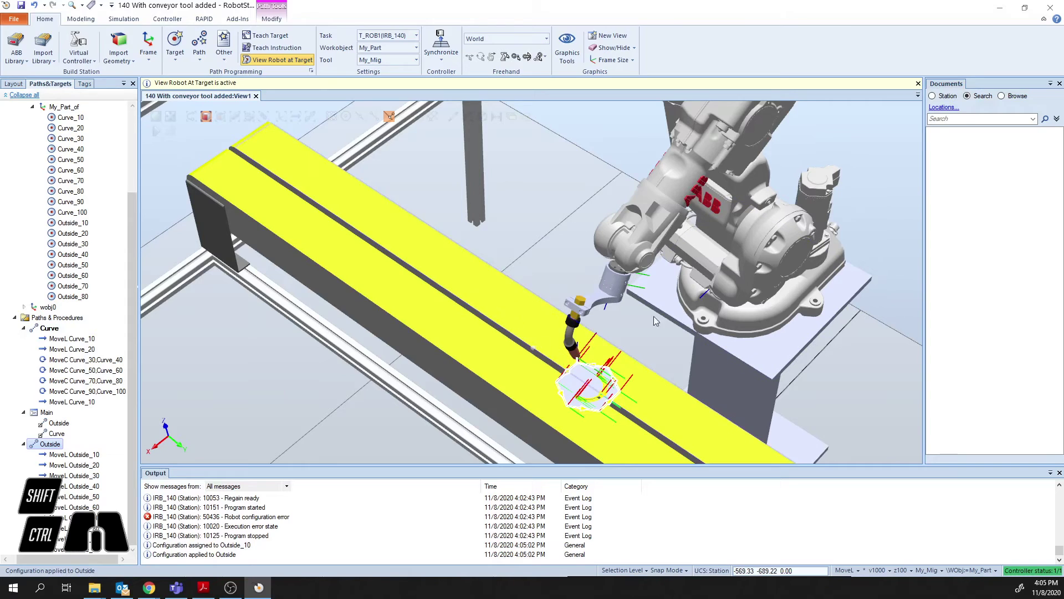
Synchronize everything under IRB_140 to RAPID, including all paths, targets, tool data and work objects.
left_click(446, 43)
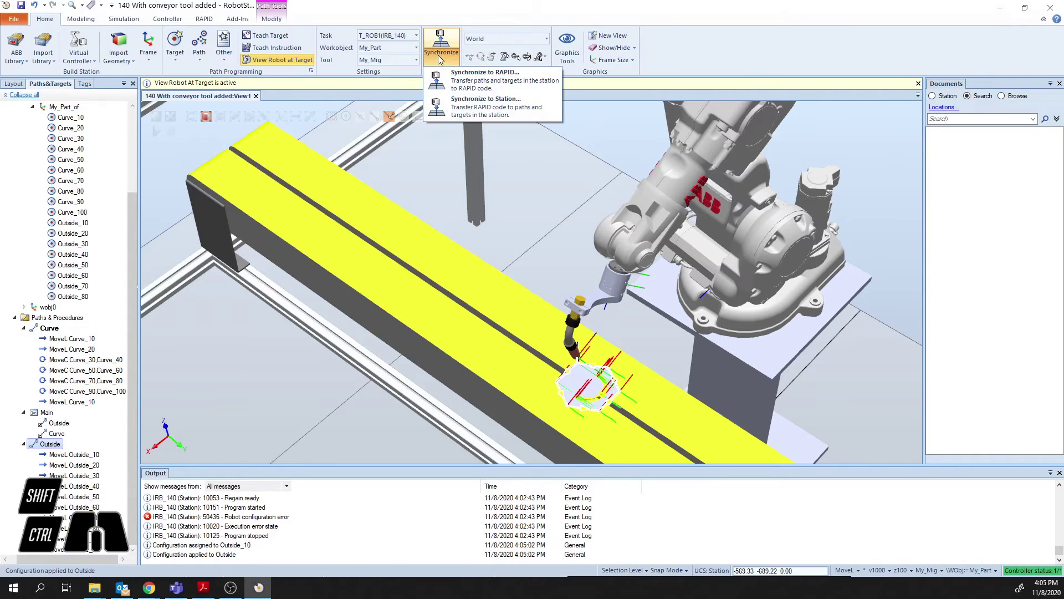
left_click(455, 79)
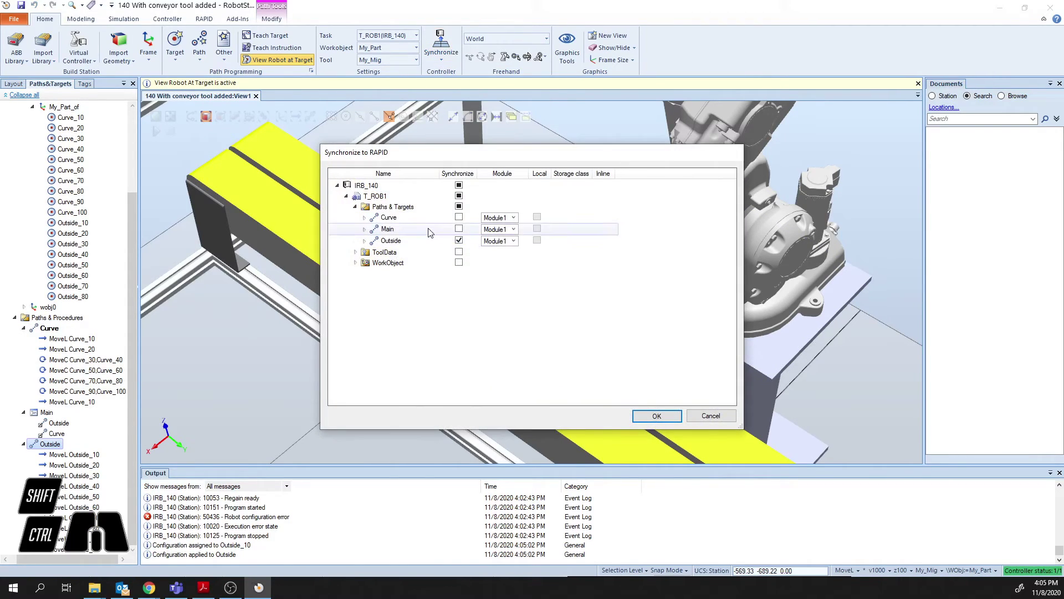
left_click(458, 185)
left_click(459, 186)
left_click(657, 417)
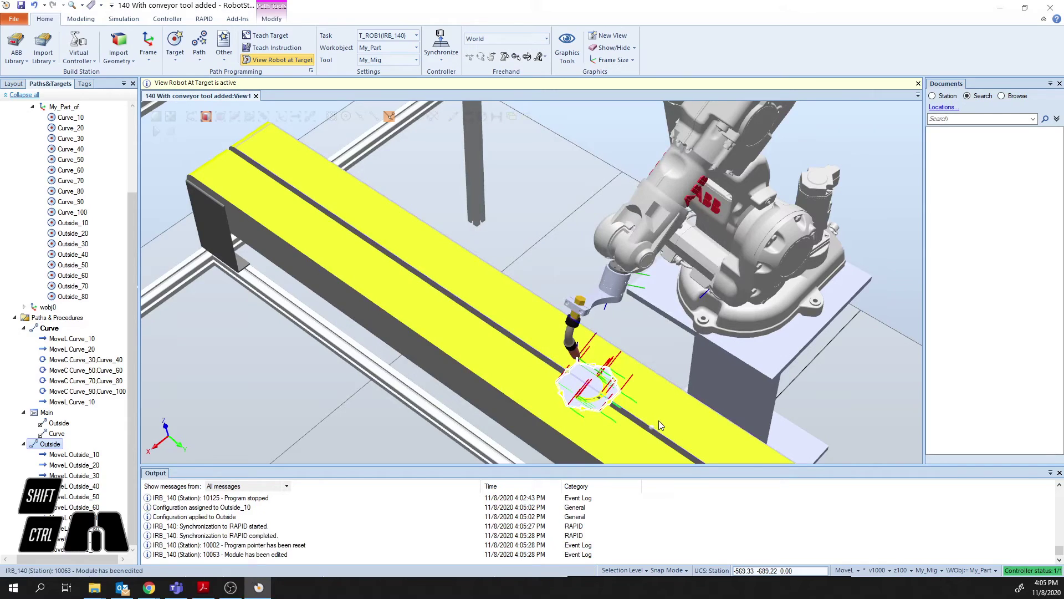
Run the simulation to test the Outside and Curve paths called from Main.
left_click(166, 155)
left_click(156, 133)
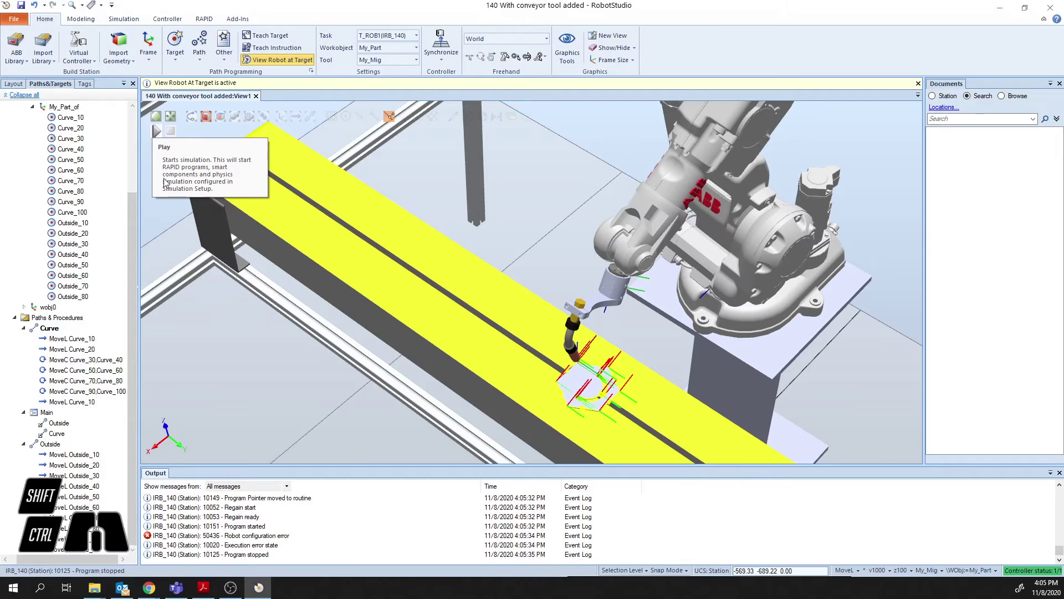
left_click(156, 132)
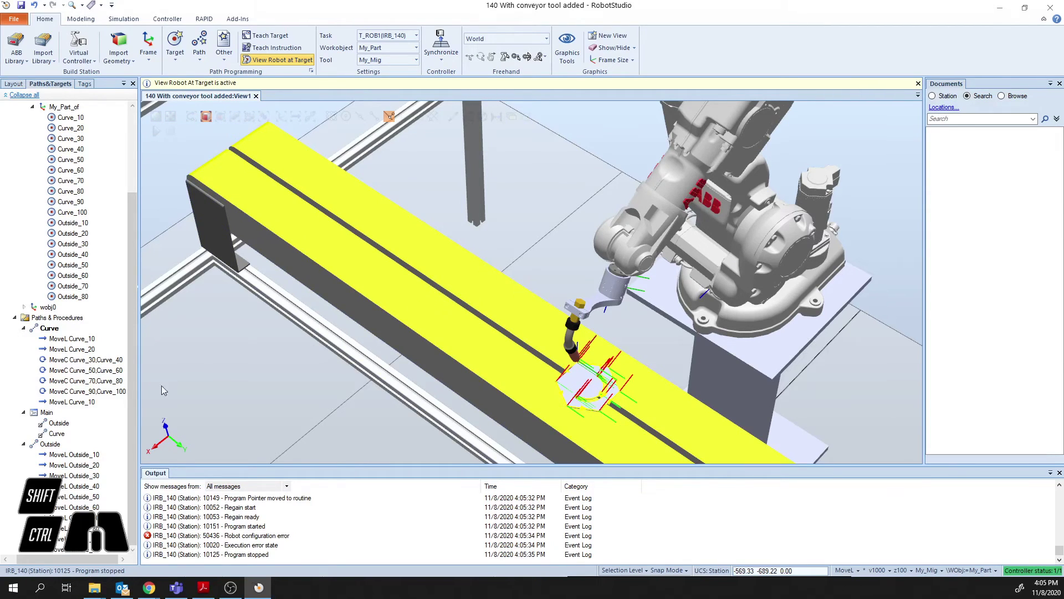
Open the configurations of the Outside_80 target and compare them and the joint values with those of Outside_10.
left_click(76, 350)
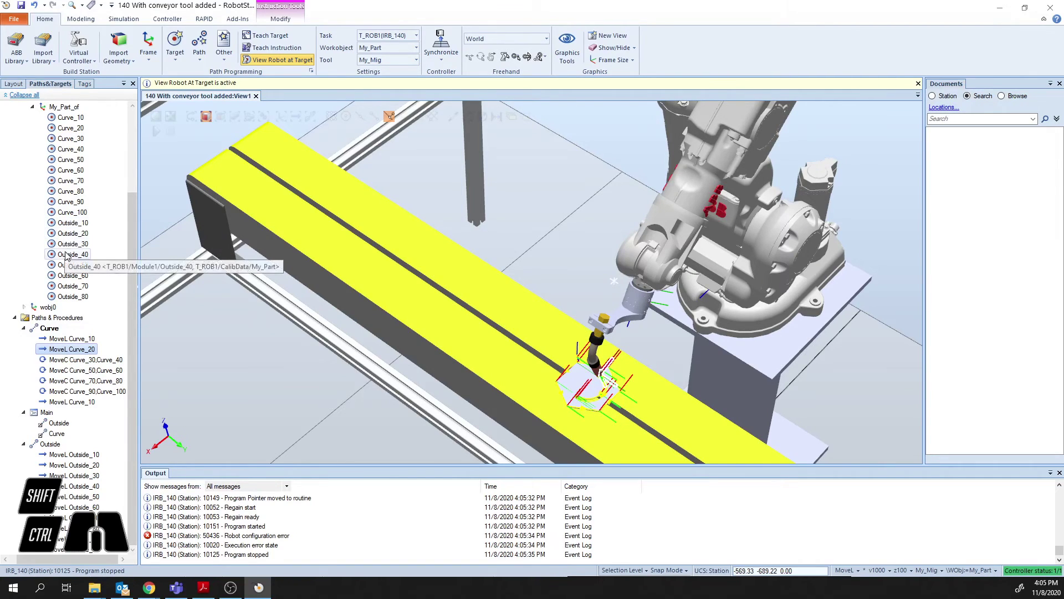
left_click(69, 298)
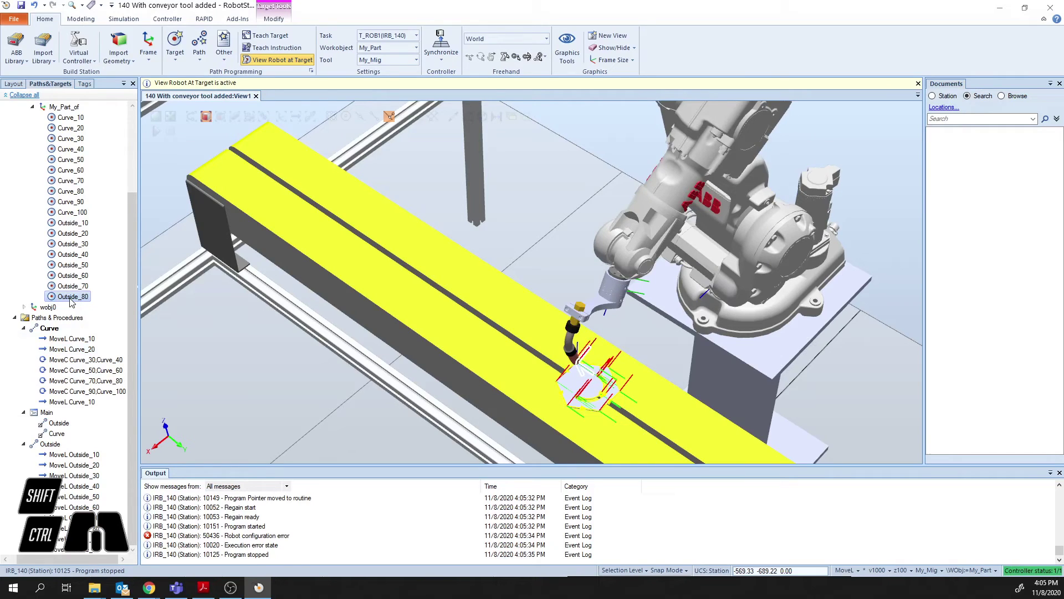
right_click(65, 300)
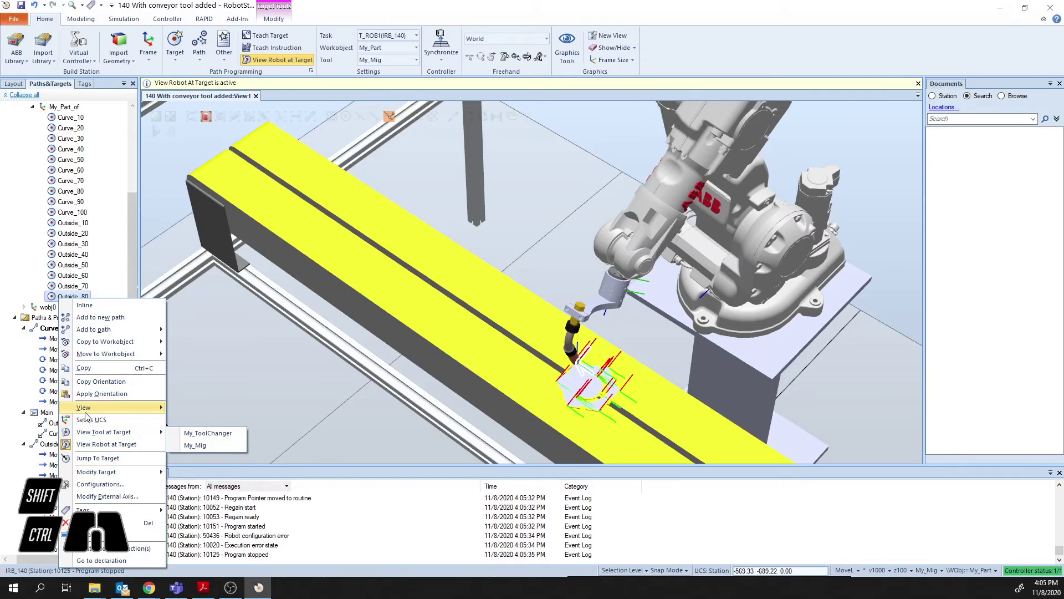
left_click(101, 484)
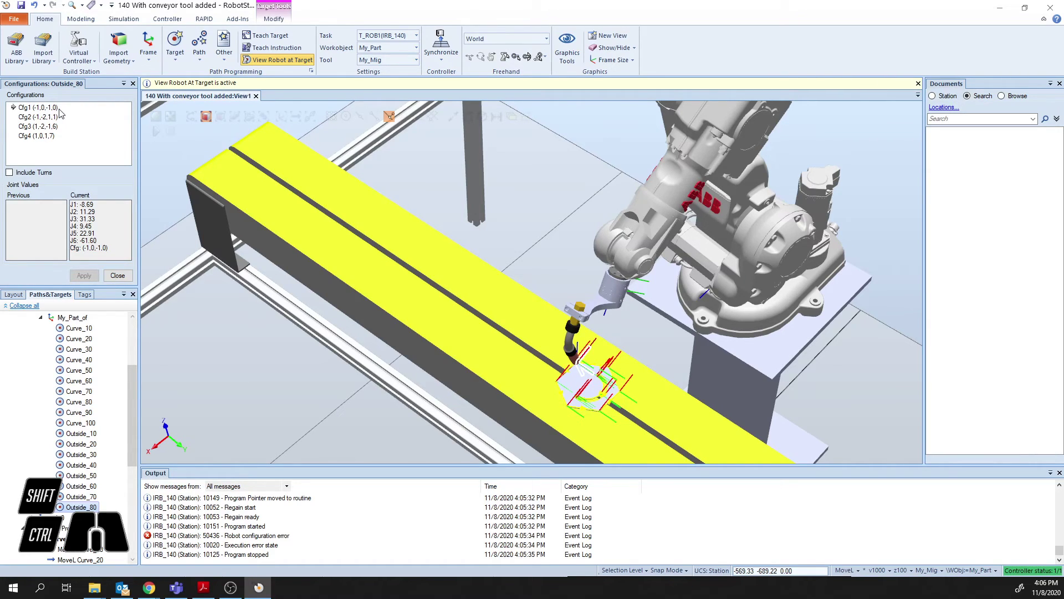
left_click(78, 436)
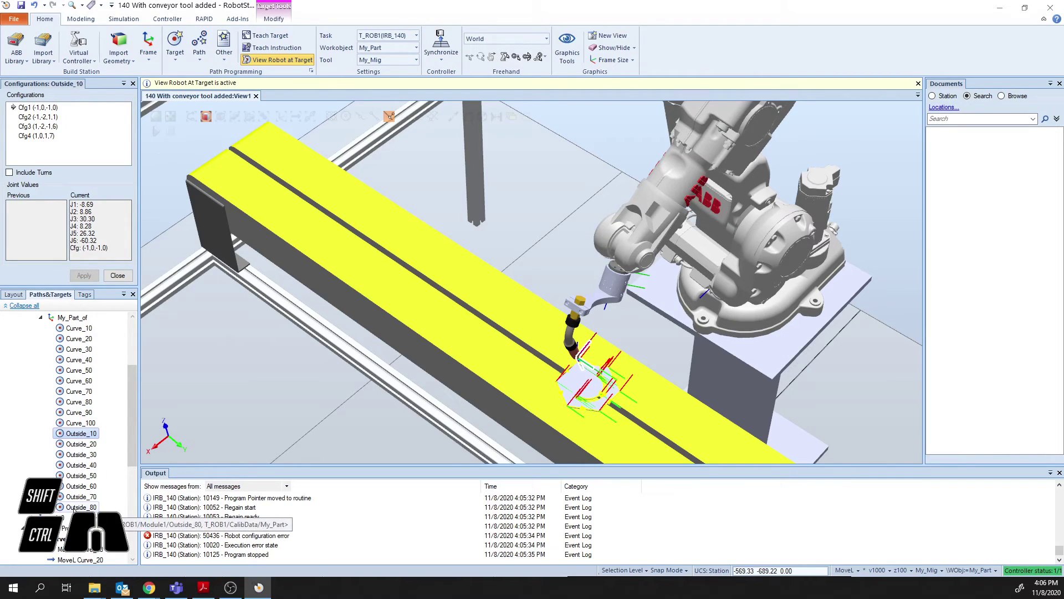
left_click(76, 508)
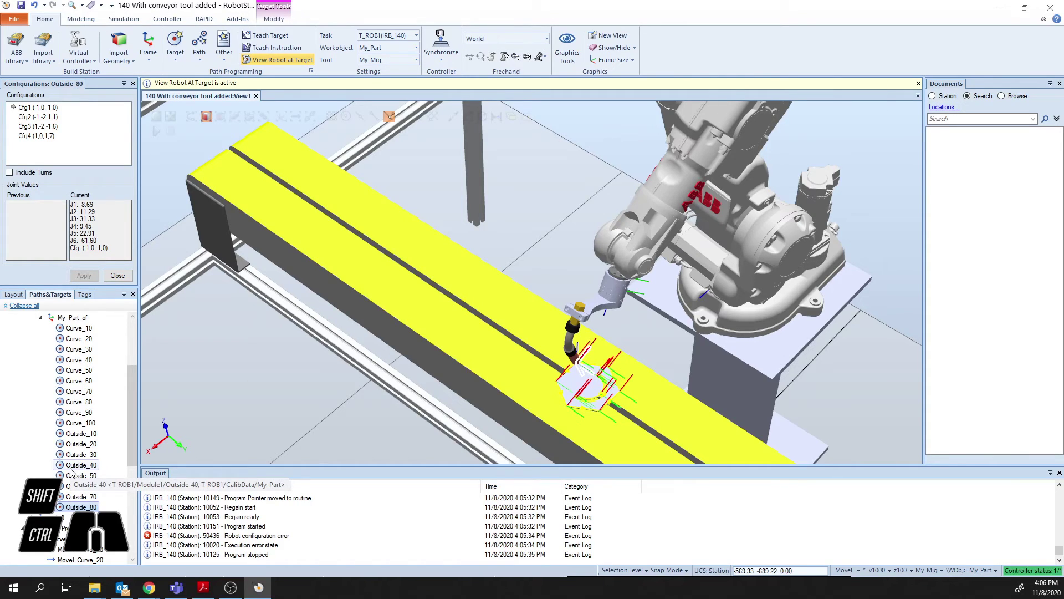
left_click(77, 434)
left_click(79, 507)
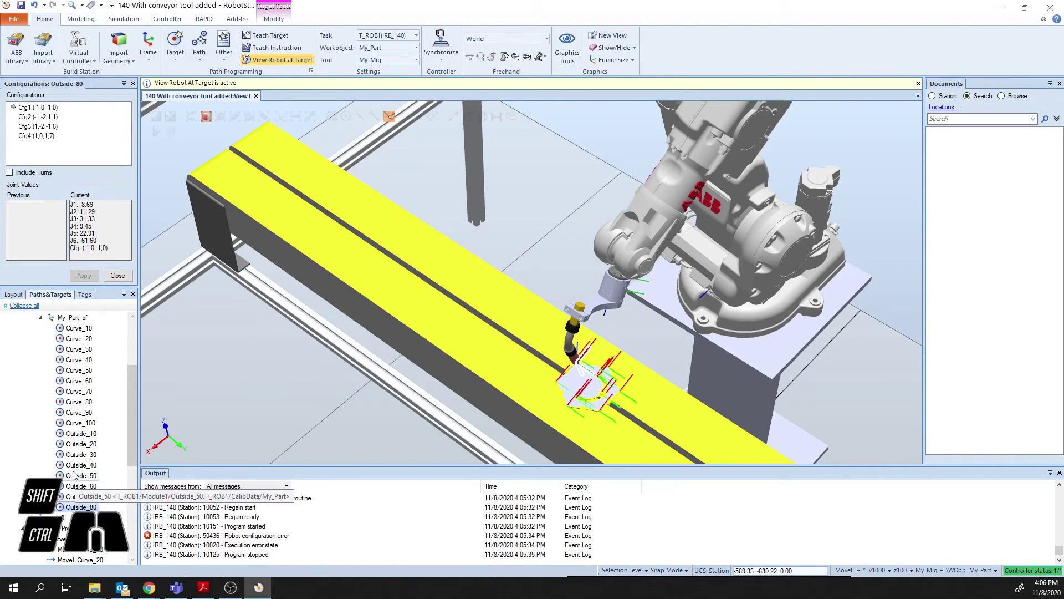
left_click(76, 434)
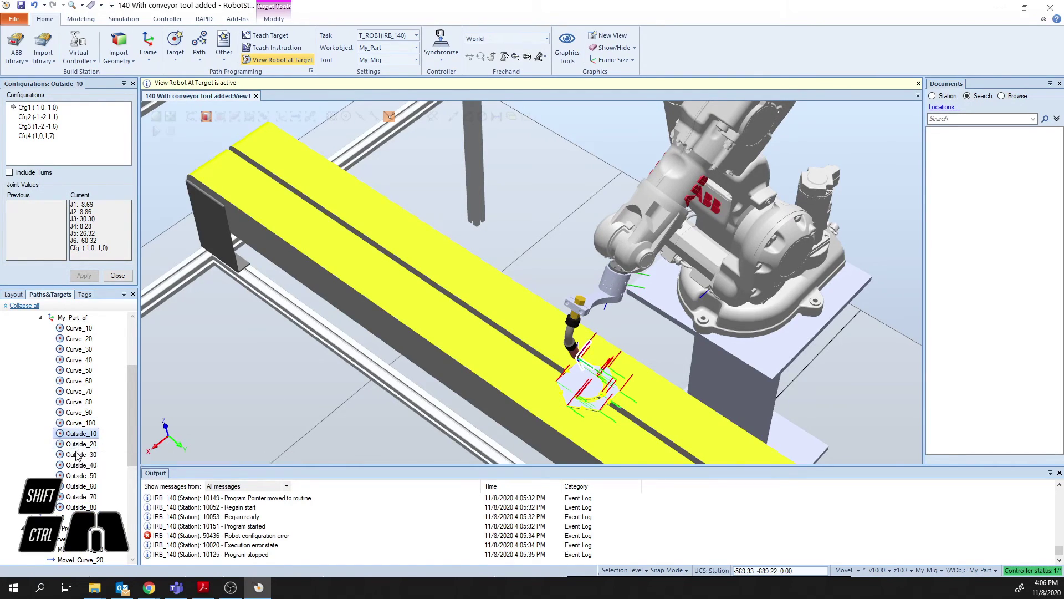
left_click(76, 507)
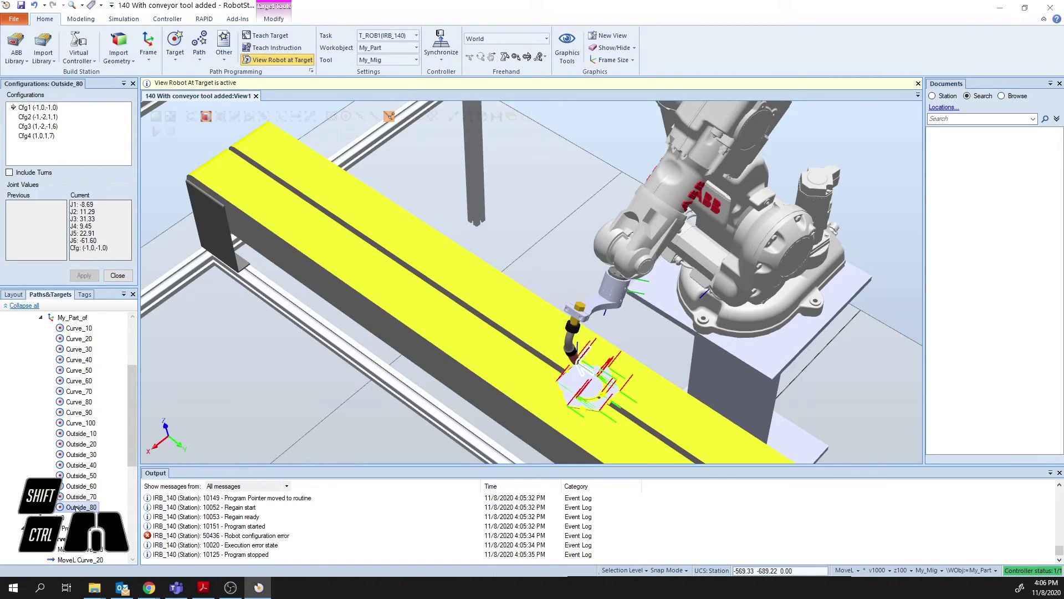
left_click(78, 434)
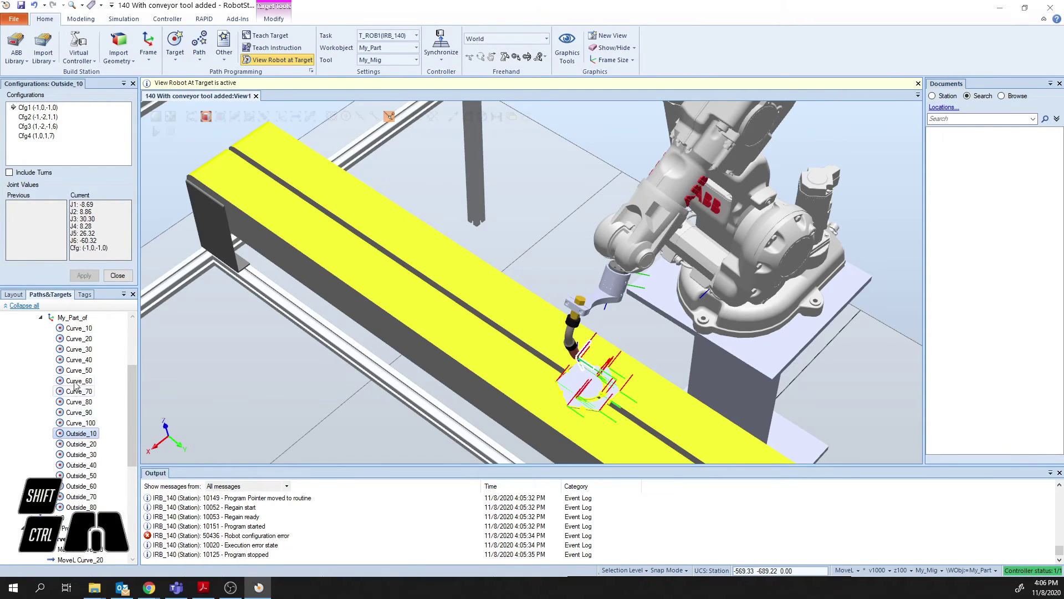
Compare the configurations, joint values and robot poses of the Curve_10 and Curve_20 targets.
left_click(78, 328)
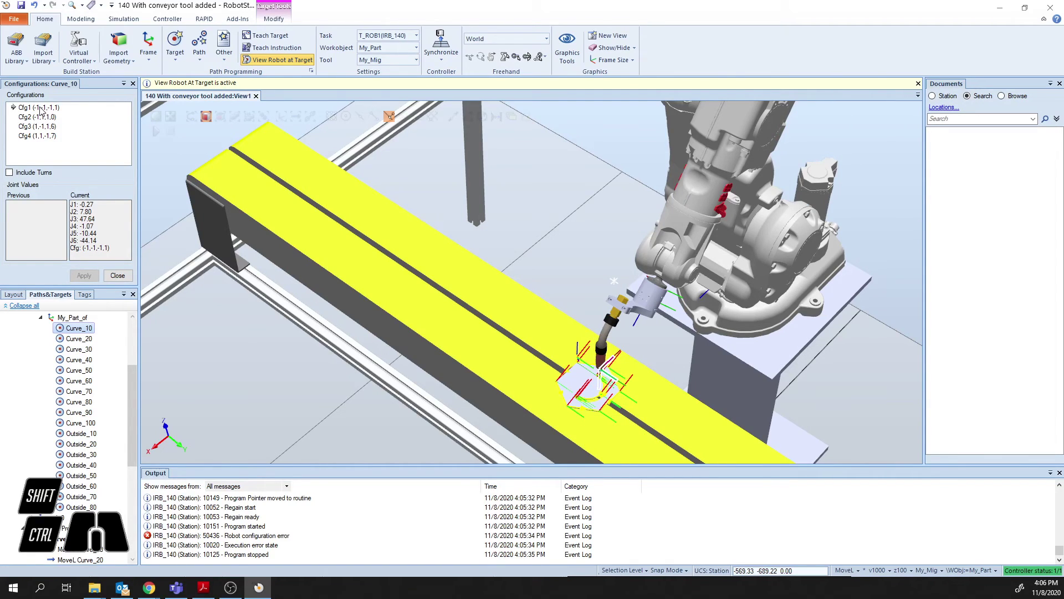
left_click(76, 340)
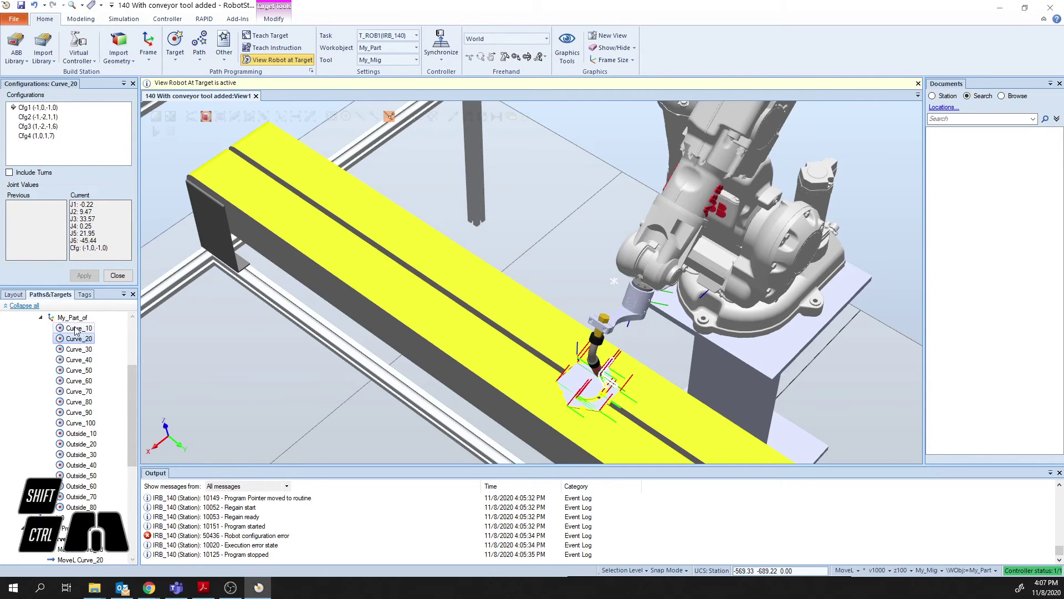
left_click(77, 329)
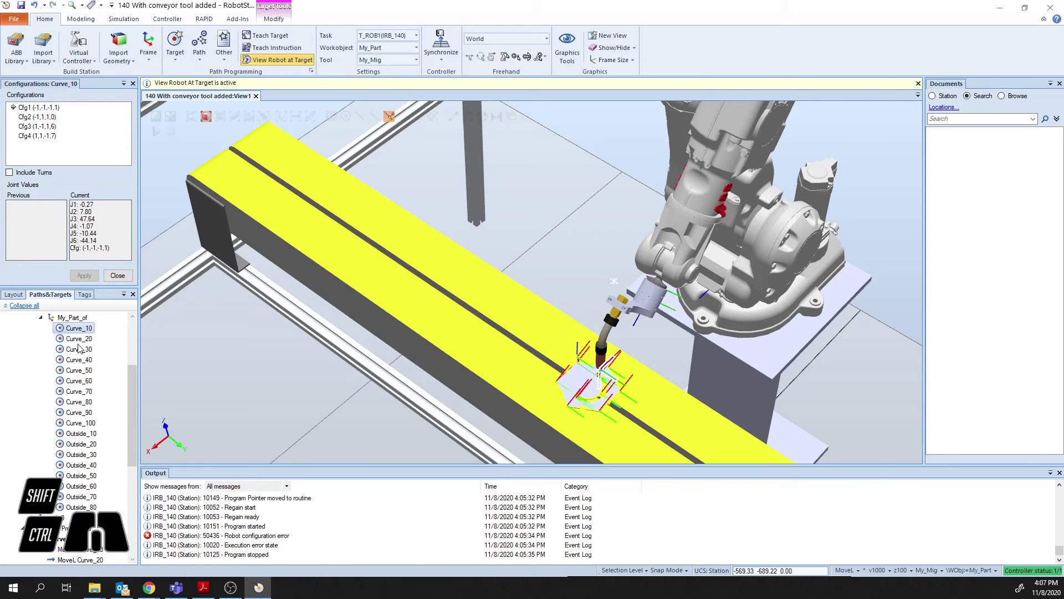
Copy the orientation of the Curve_20 target and apply it to the Curve_10 target.
left_click(75, 342)
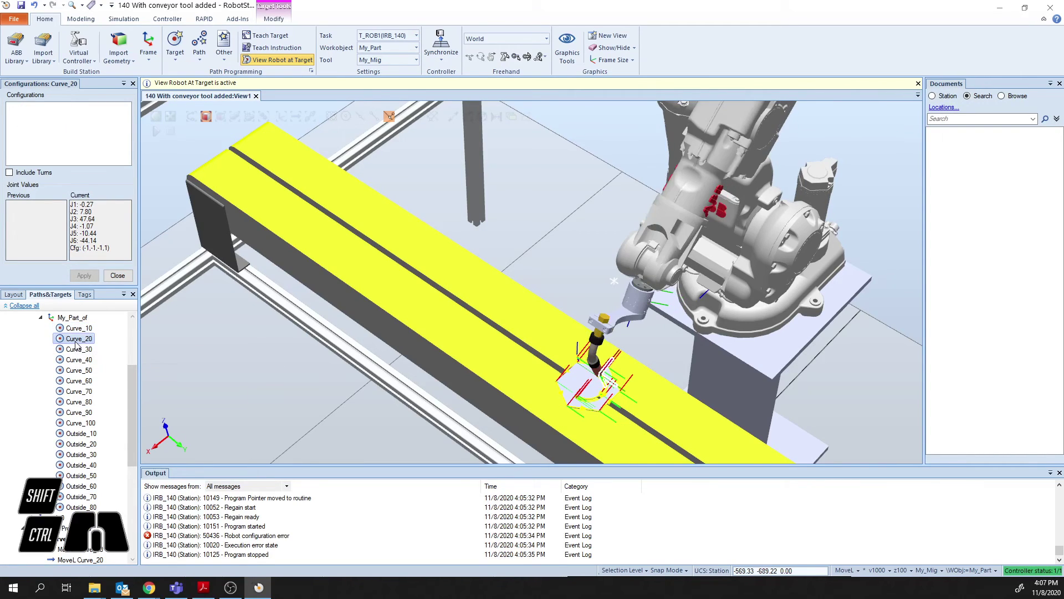
right_click(75, 342)
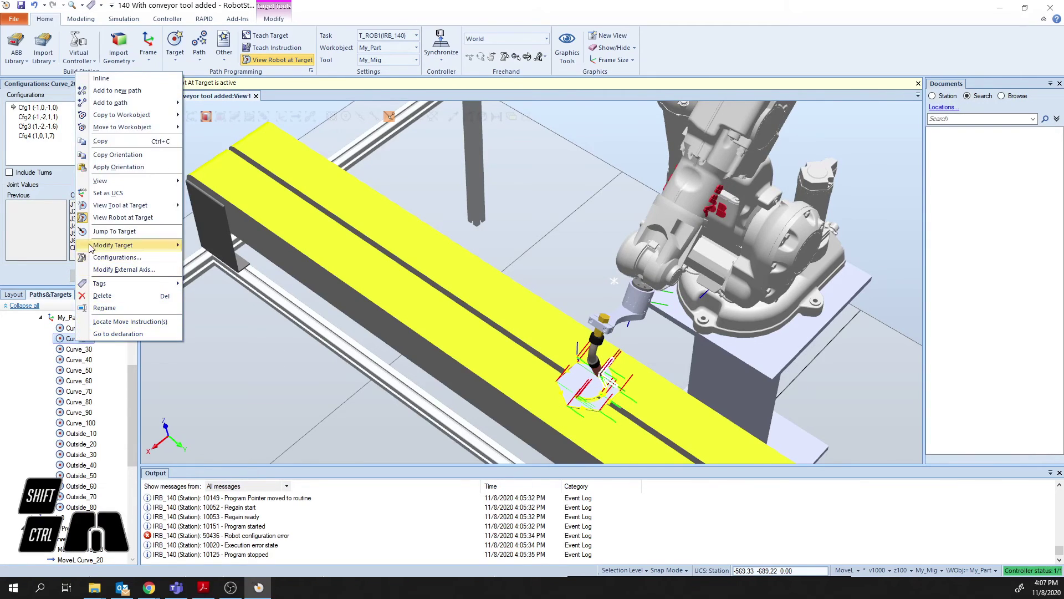
left_click(104, 159)
left_click(77, 327)
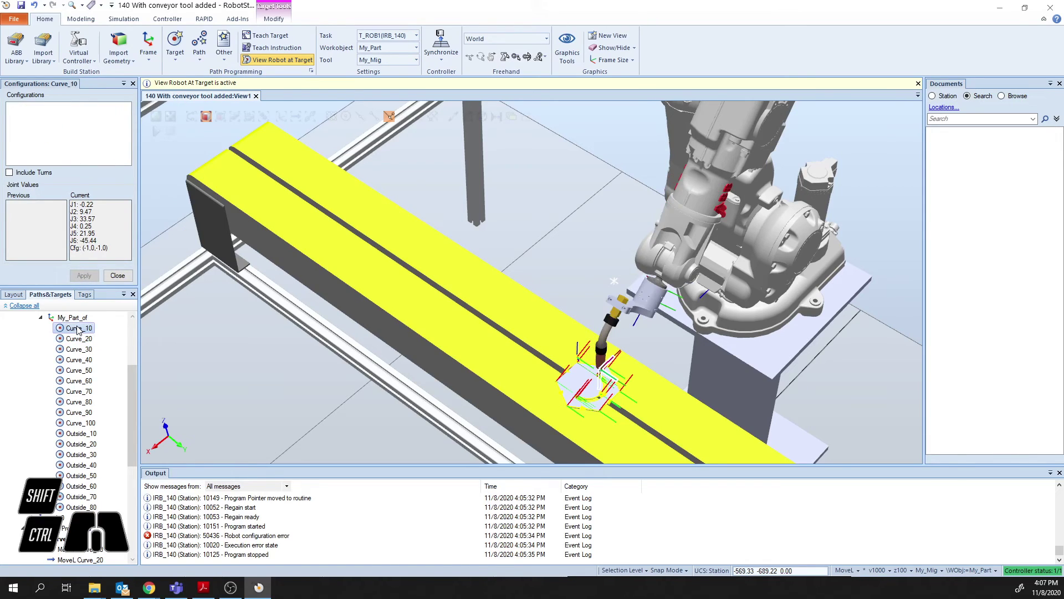
right_click(78, 328)
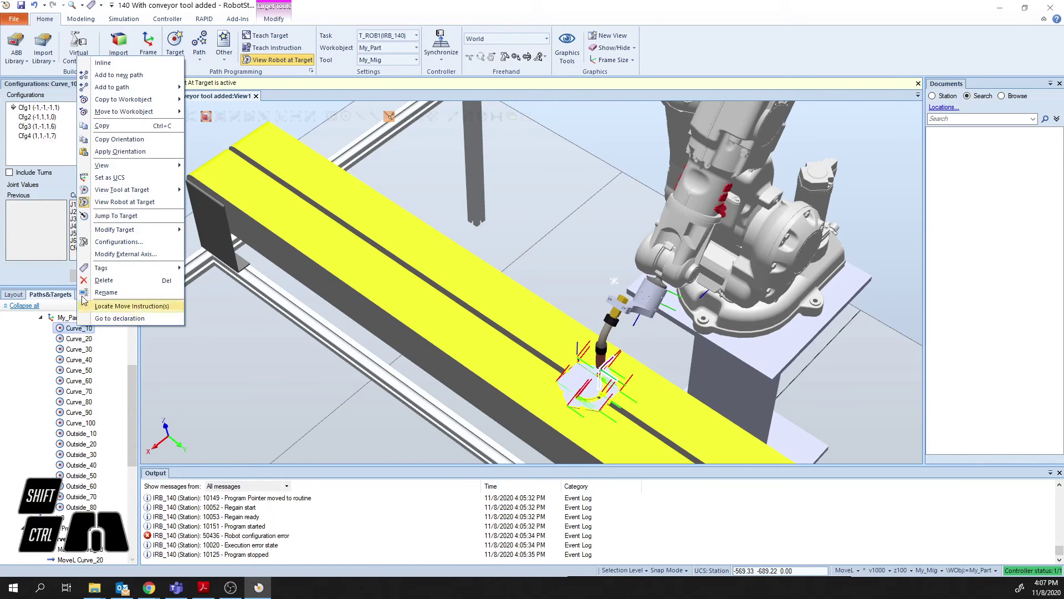
left_click(101, 153)
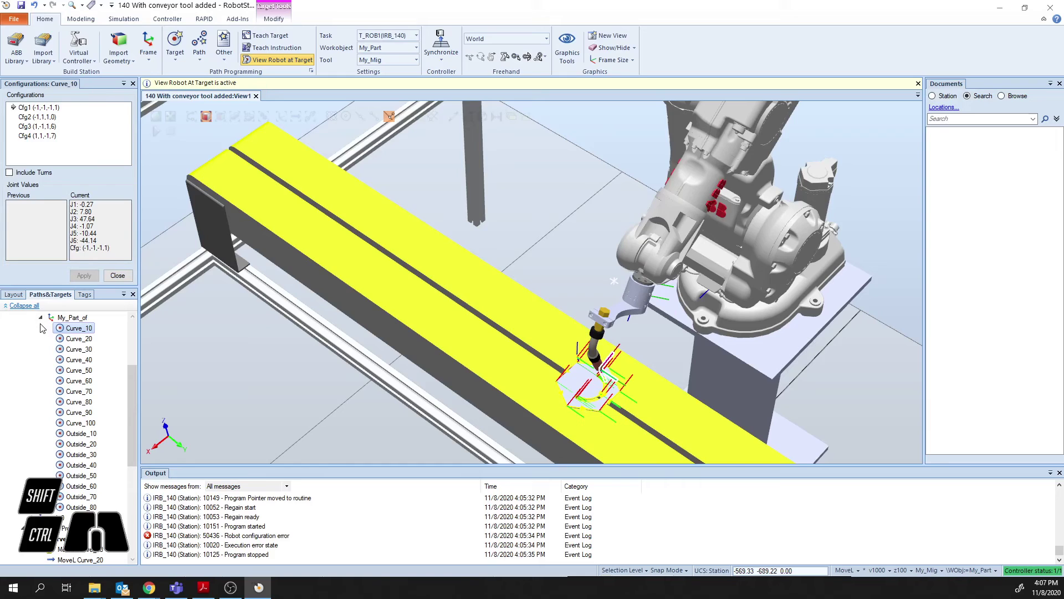
Assign configuration Cfg2 (-1,0,-1,0) to the Curve_10 target and close its configuration settings.
left_click(70, 331)
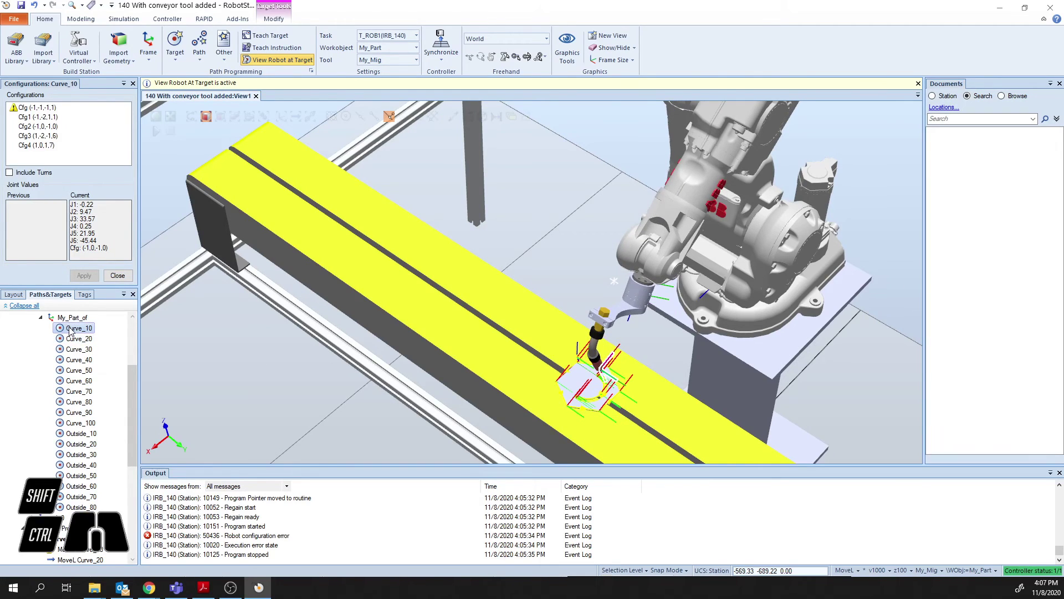
left_click(27, 127)
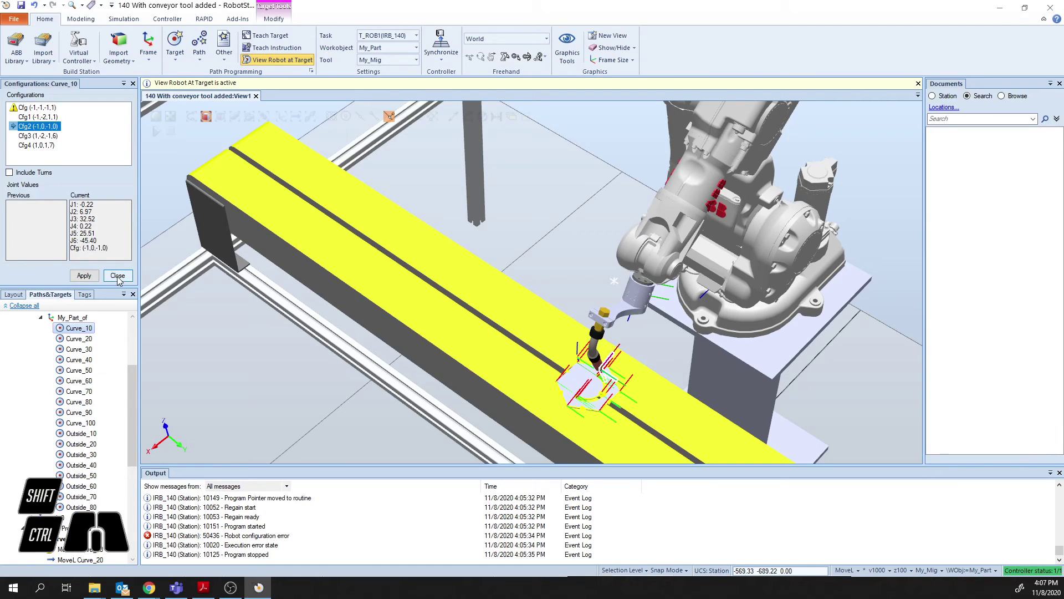
left_click(83, 275)
left_click(116, 276)
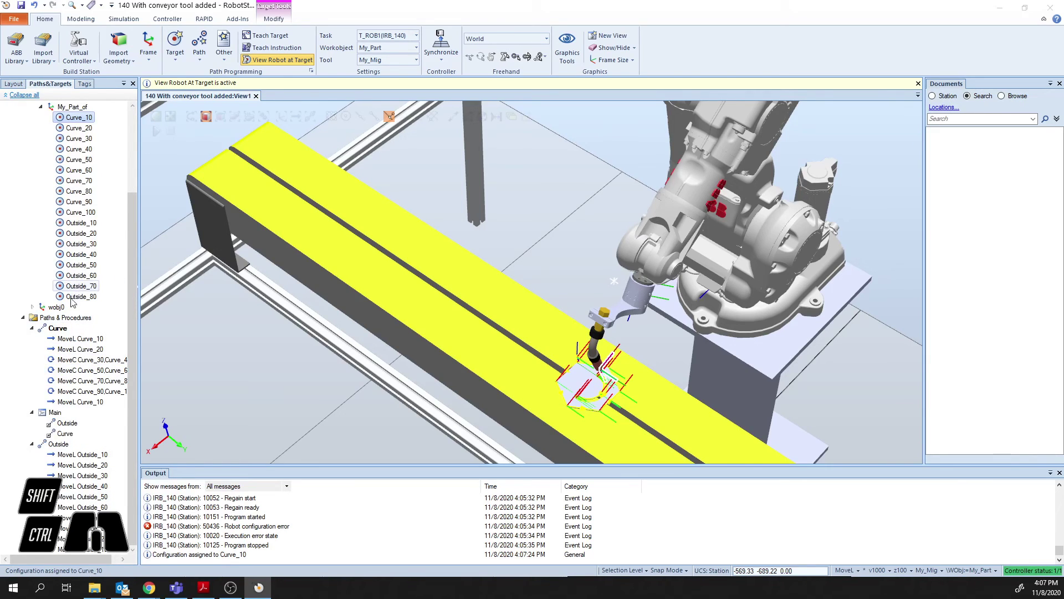
Compare the configurations and joint values of the Outside_10 and Curve_10 targets, and close the configuration settings.
left_click(66, 223)
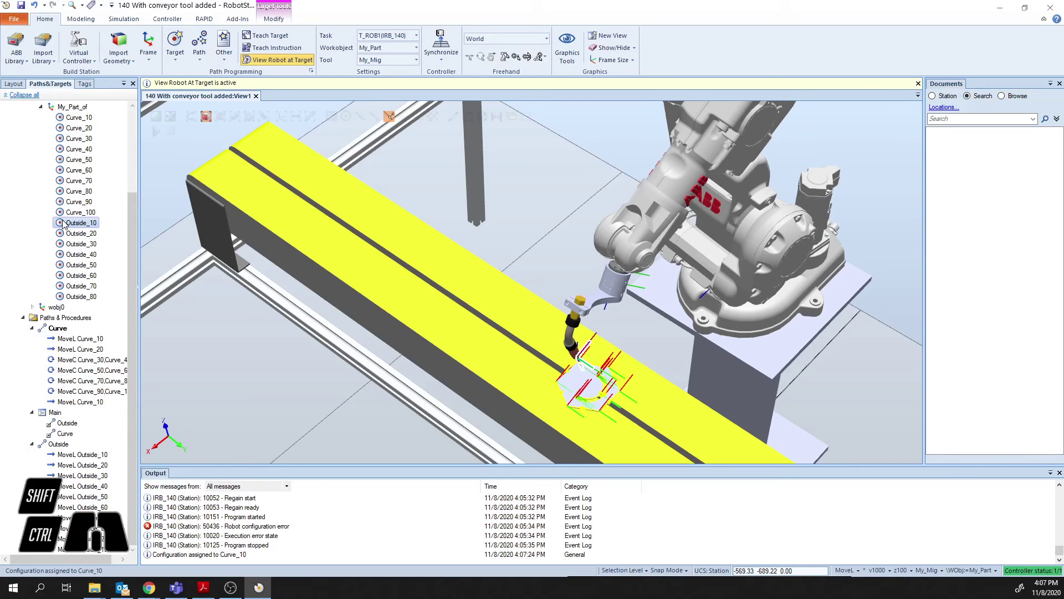
right_click(62, 228)
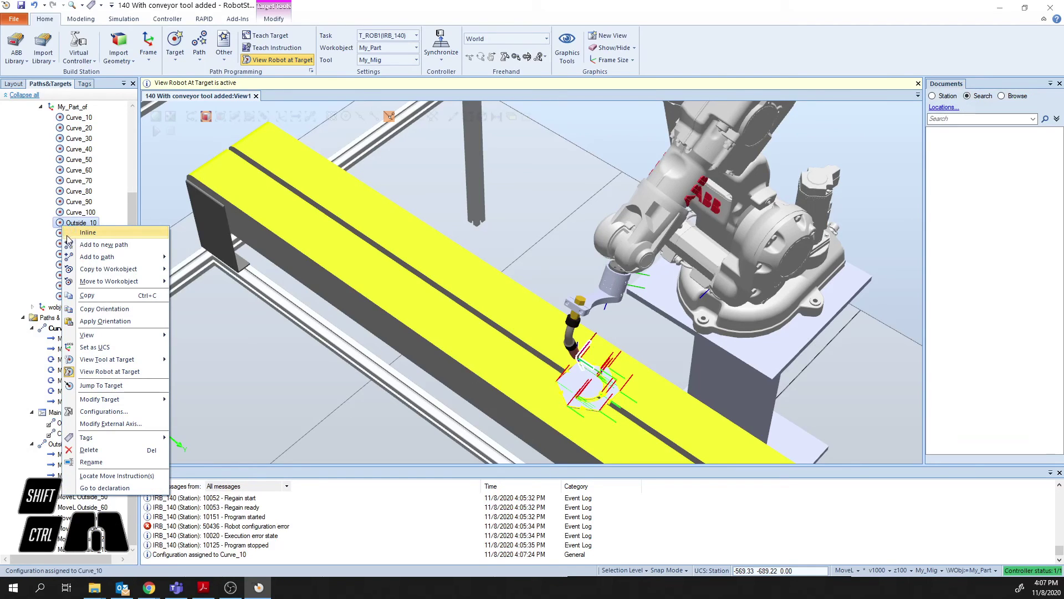
left_click(121, 413)
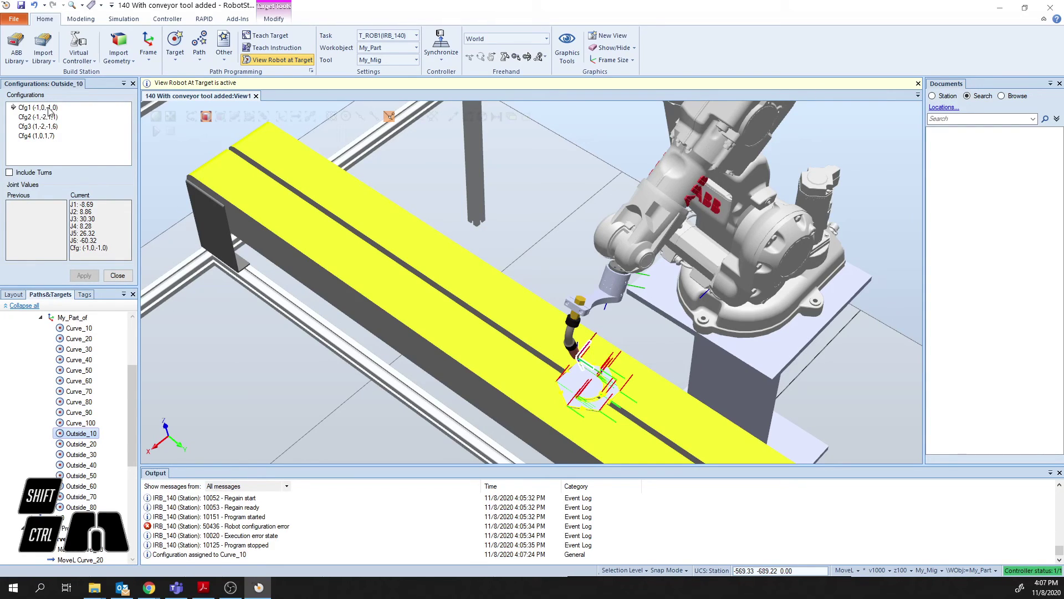
left_click(75, 329)
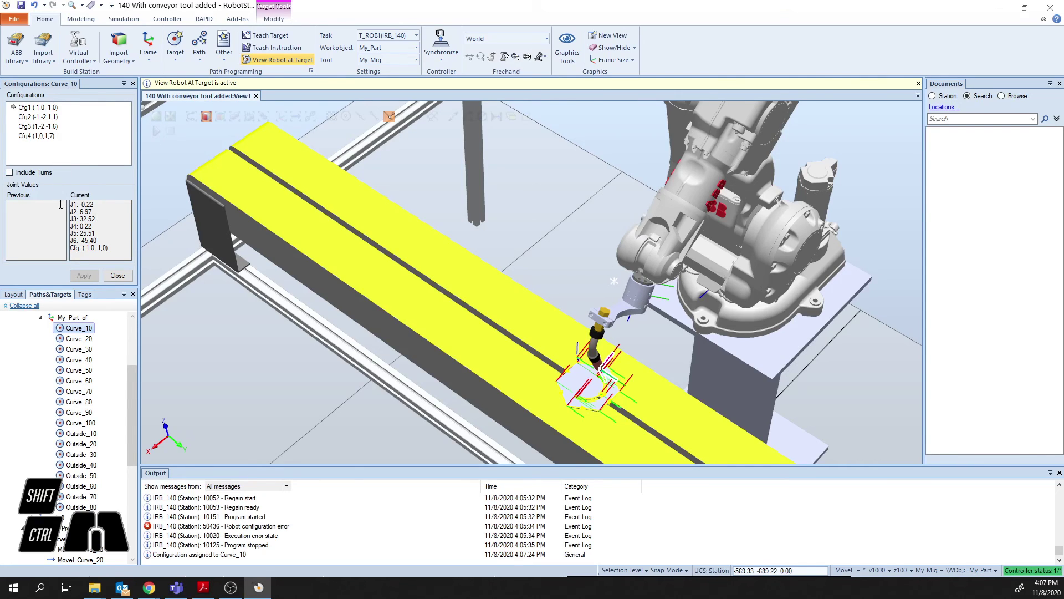
left_click(118, 276)
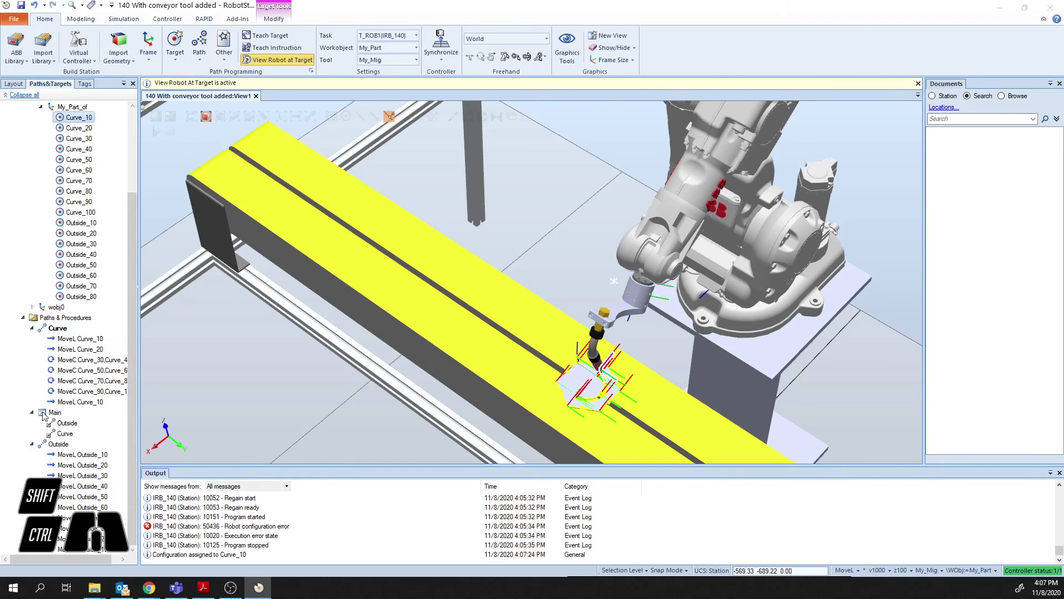
Move the robot along the Curve path to test its motion.
right_click(44, 327)
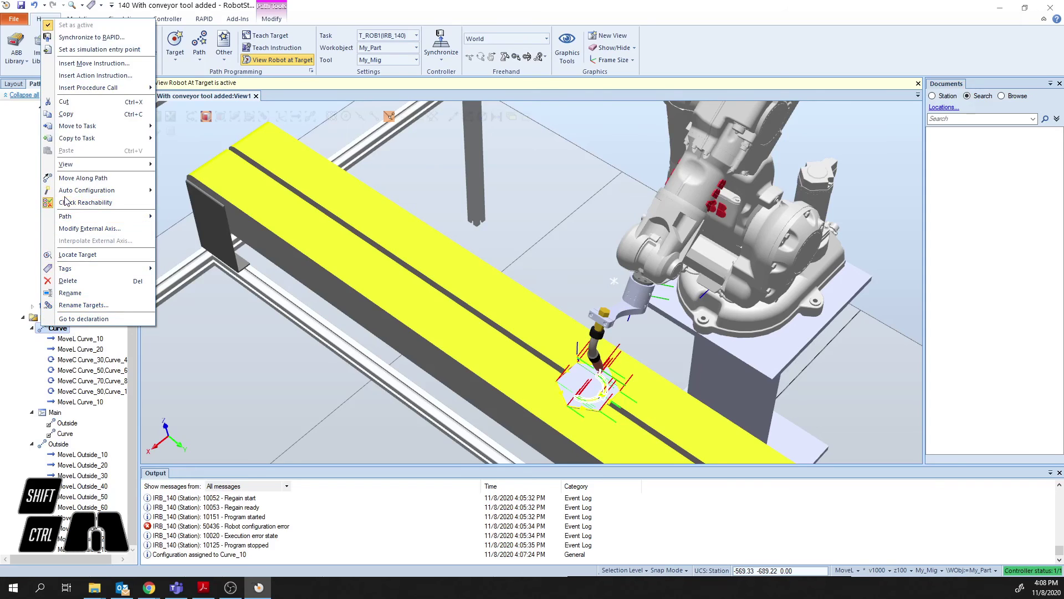
left_click(69, 178)
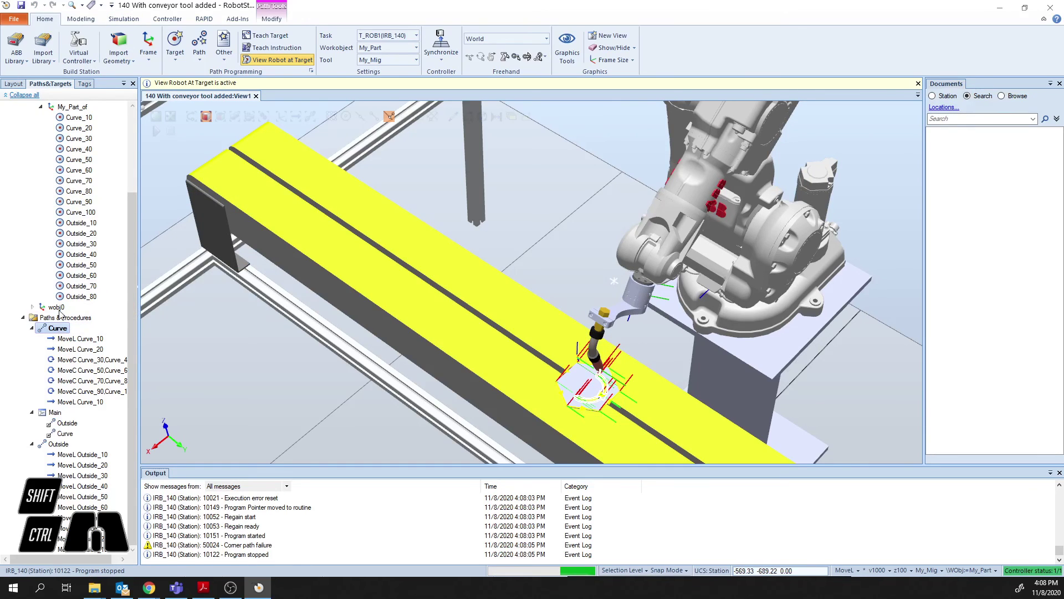
Synchronize all IRB_140 paths, targets, tool data and work objects to RAPID and run the simulation.
left_click(443, 61)
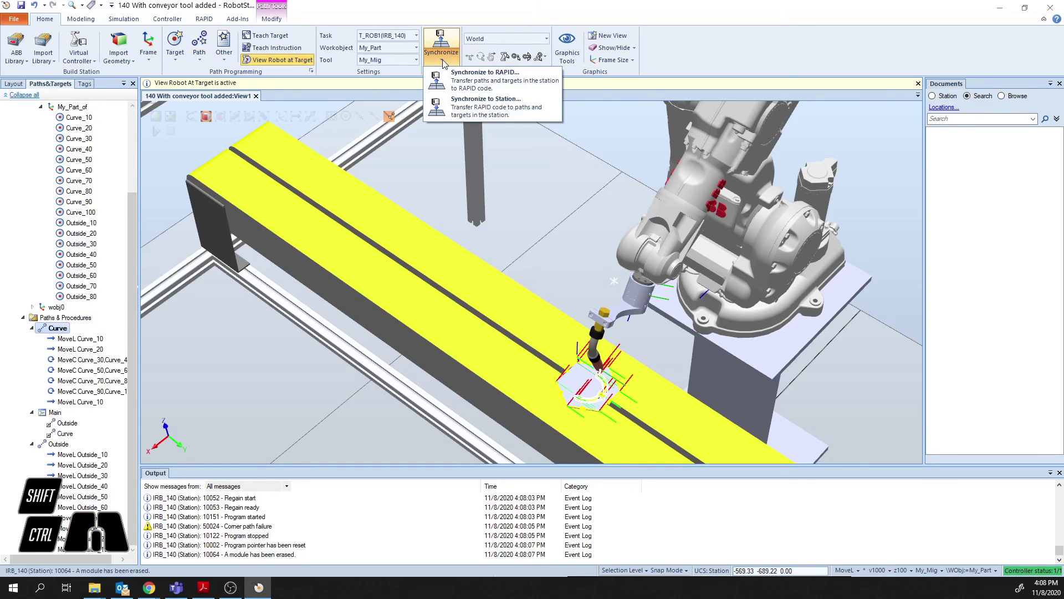
left_click(477, 78)
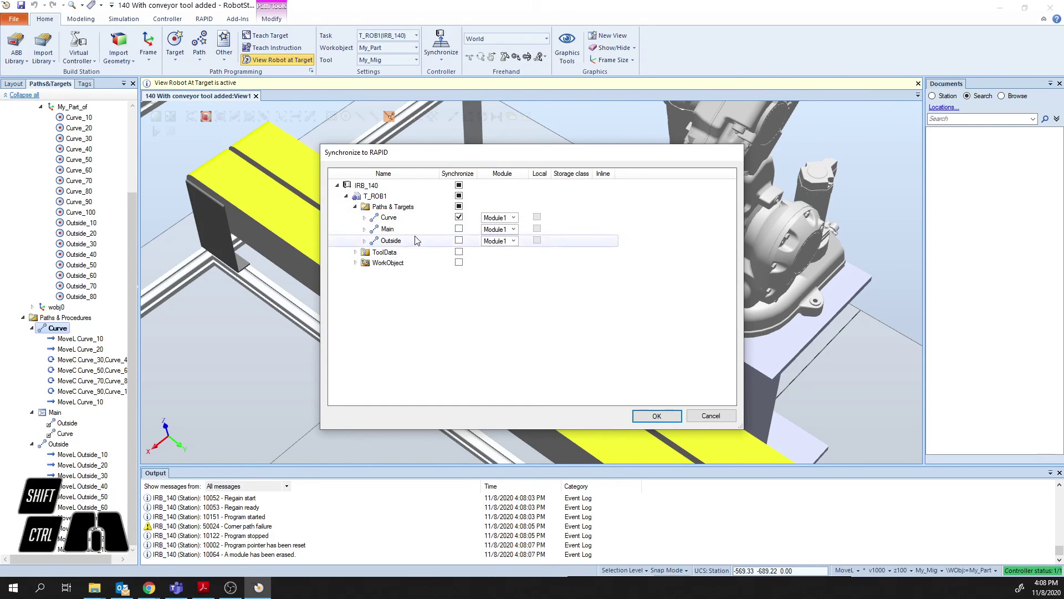
left_click(458, 187)
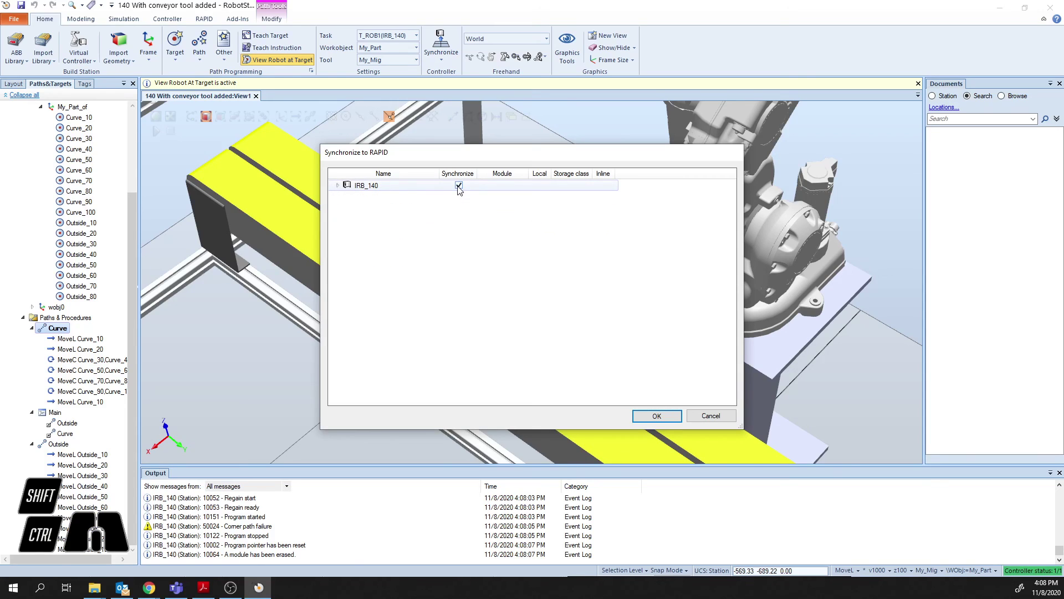
left_click(337, 185)
left_click(657, 416)
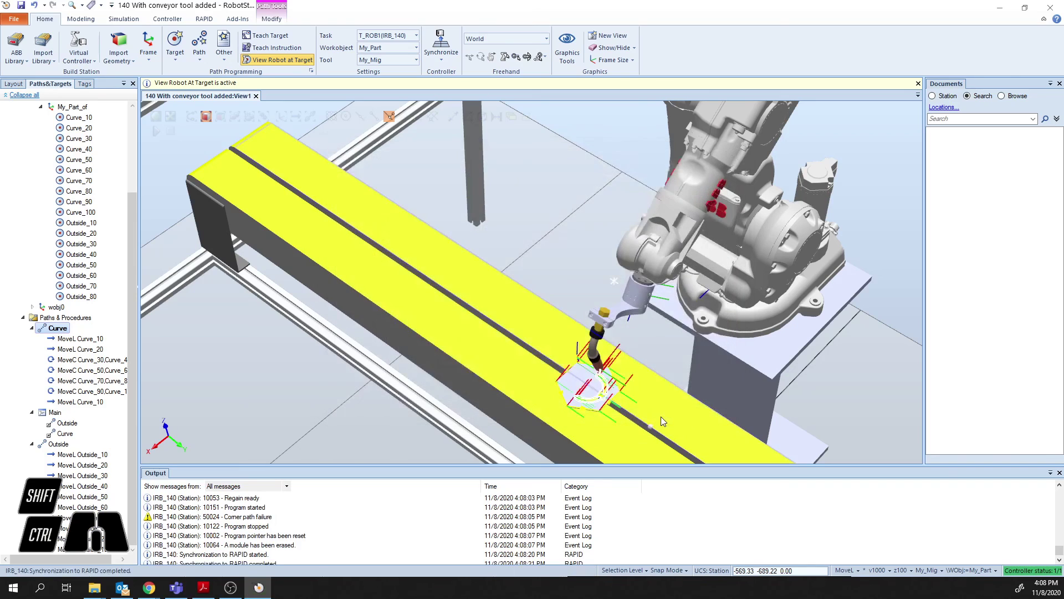
left_click(156, 132)
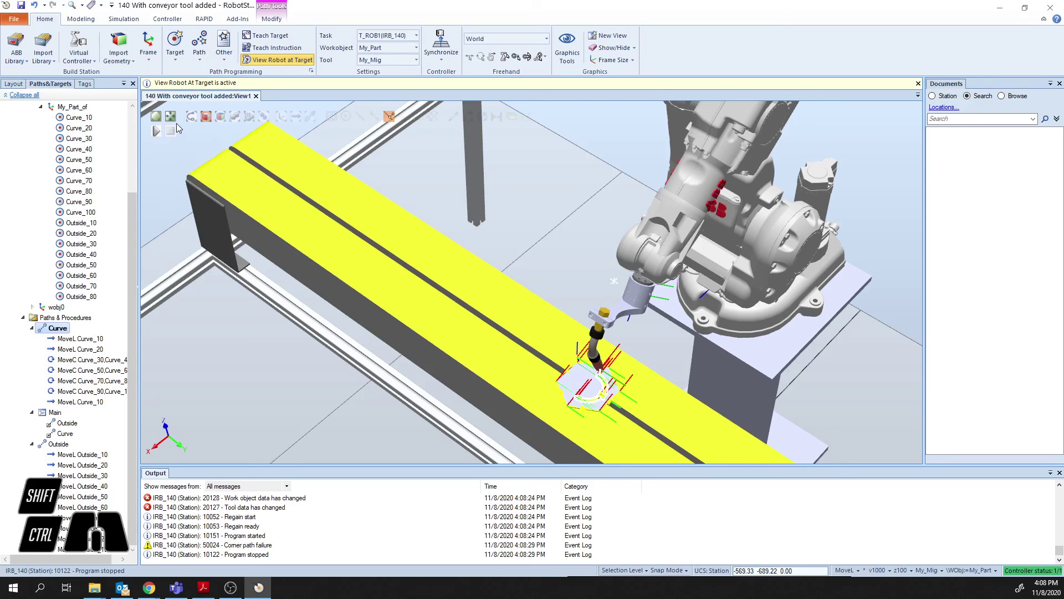
left_click(173, 162)
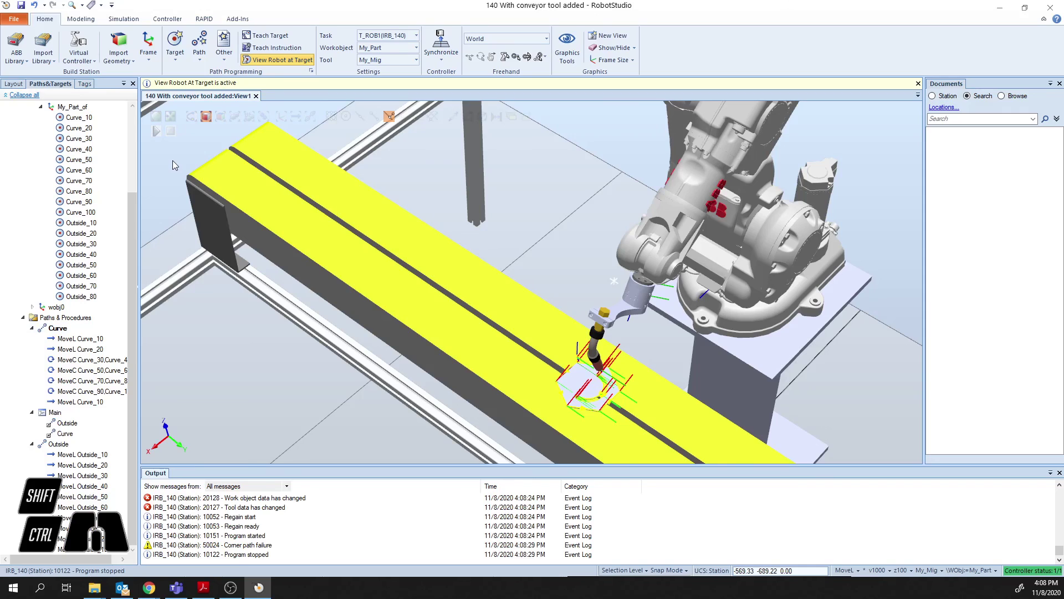